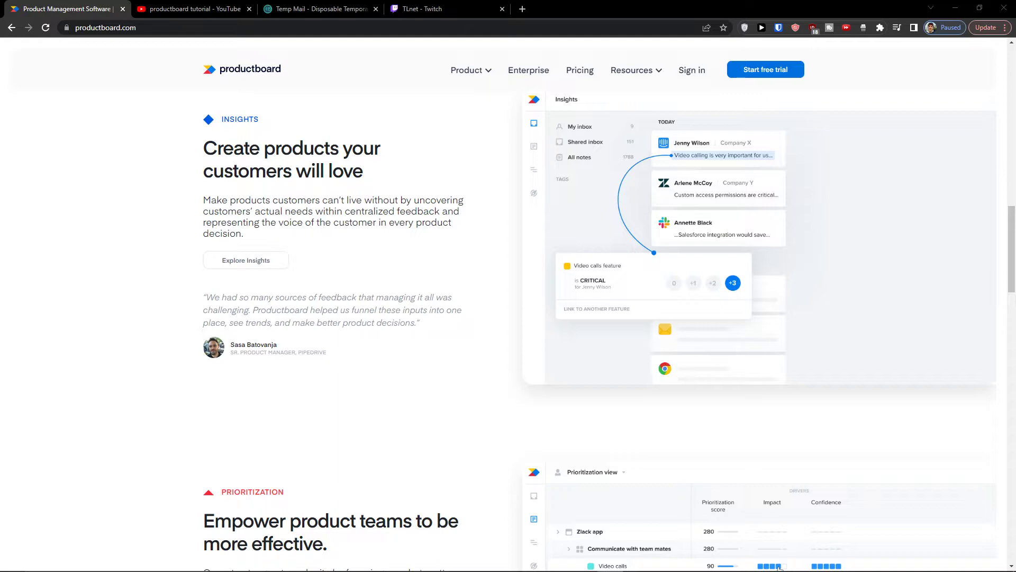
Step: Scroll the productboard.com homepage and choose 'Start free trial' under the hero headline
scroll(241, 456, "up", 20)
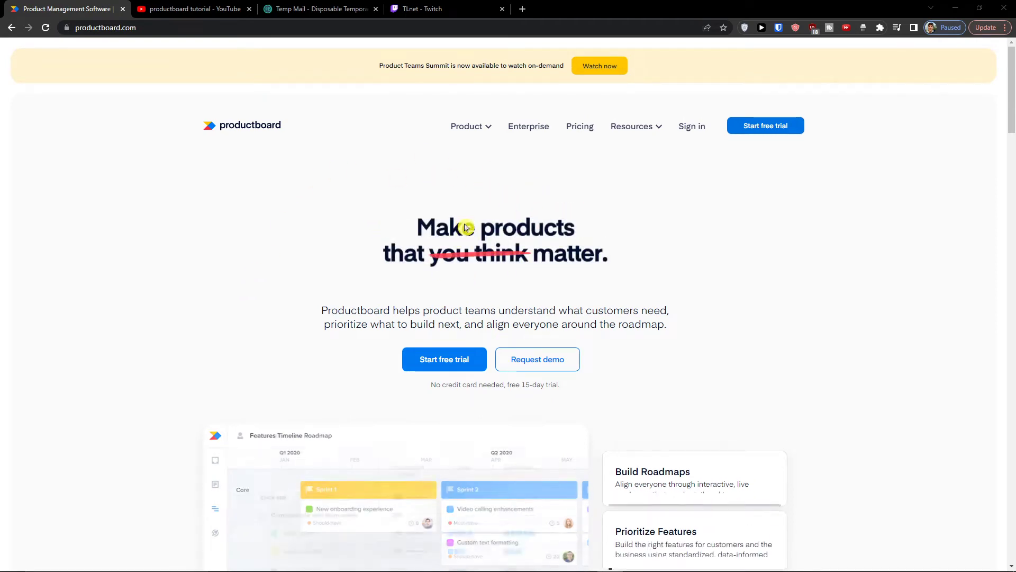
scroll(485, 233, "down", 2)
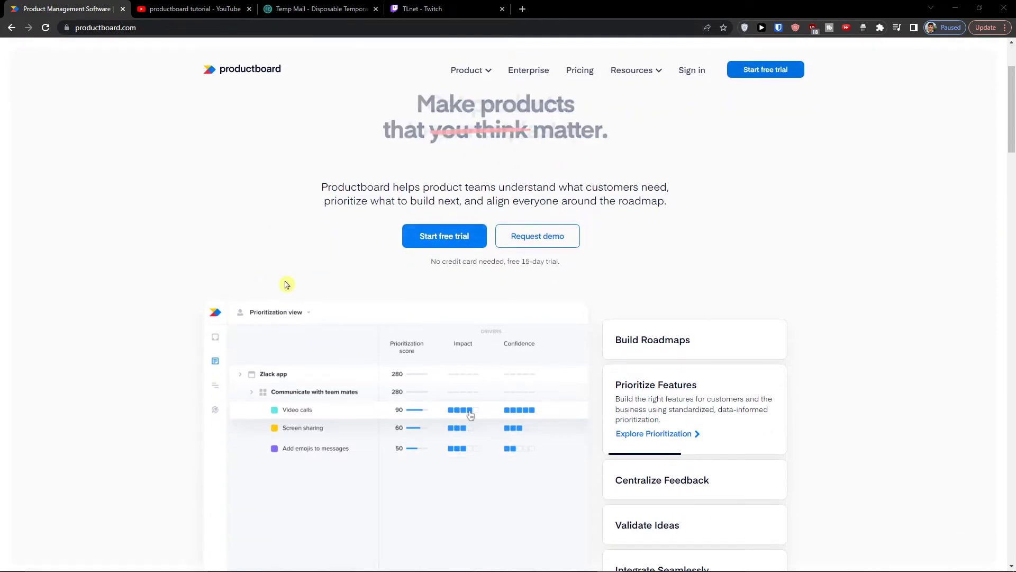
left_click(458, 239)
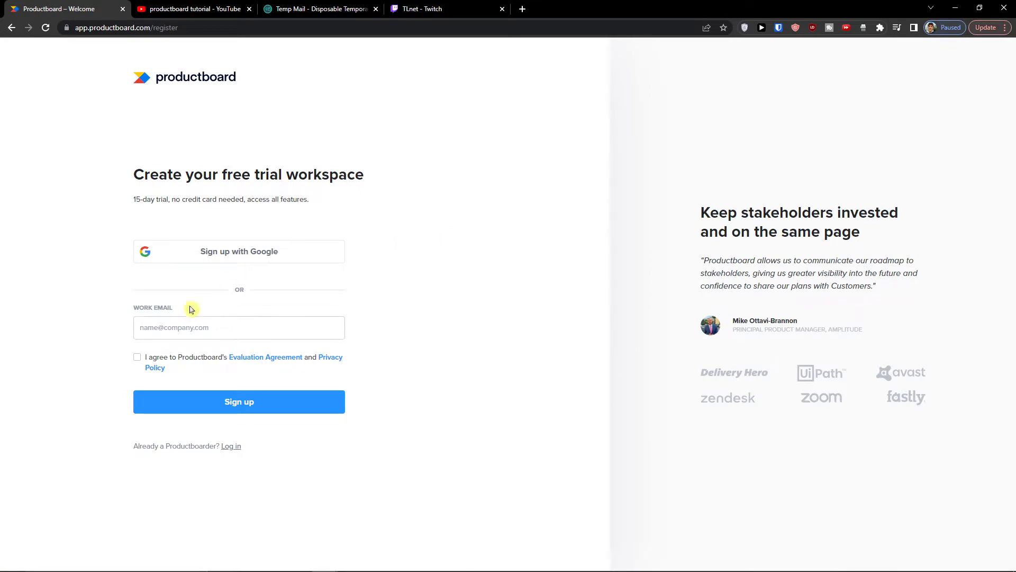
Step: Sign up with the copied Temp Mail address as work email, accepting the evaluation agreement
left_click(345, 9)
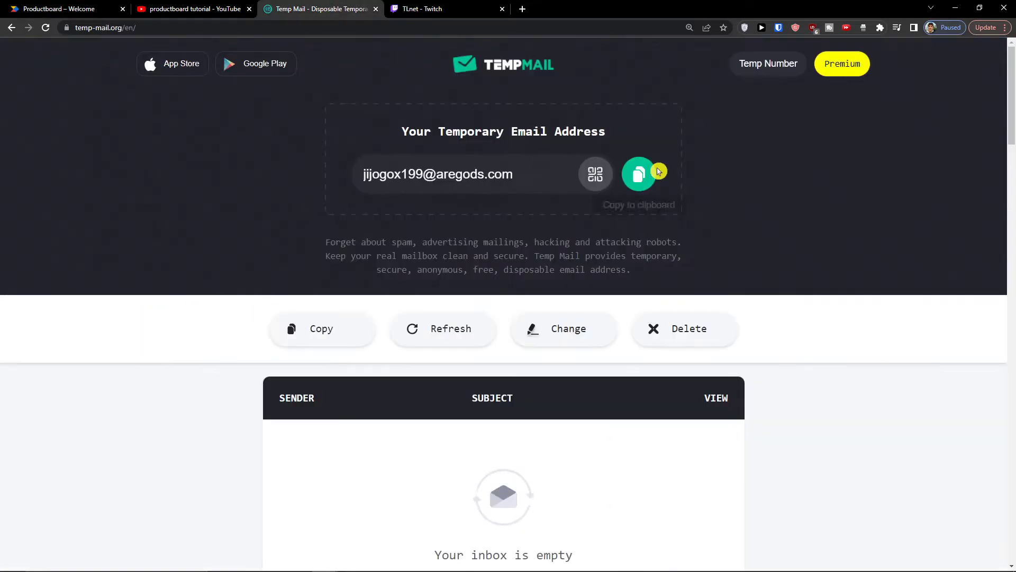
left_click(641, 175)
left_click(58, 9)
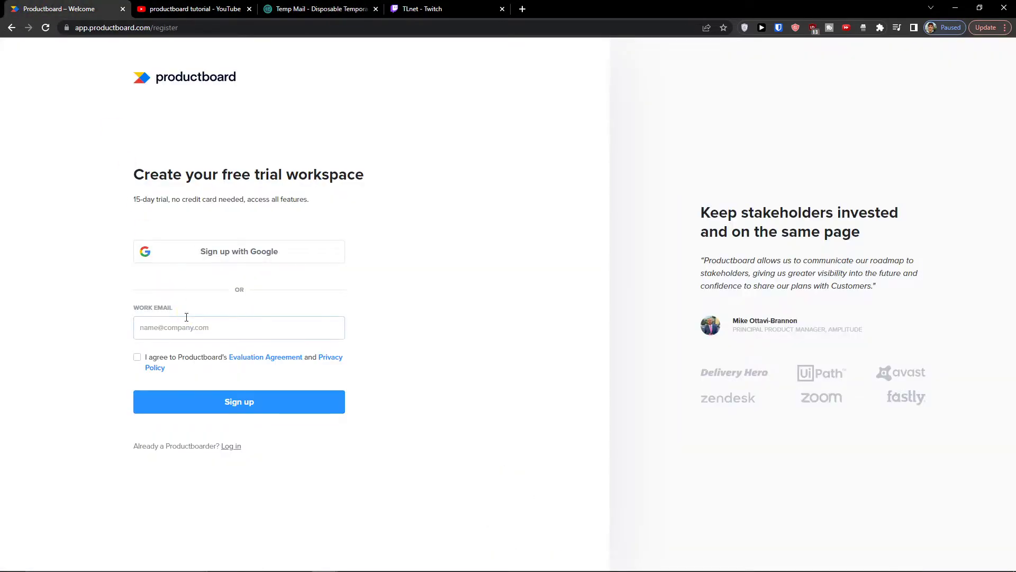
key("ctrl+v")
left_click(138, 357)
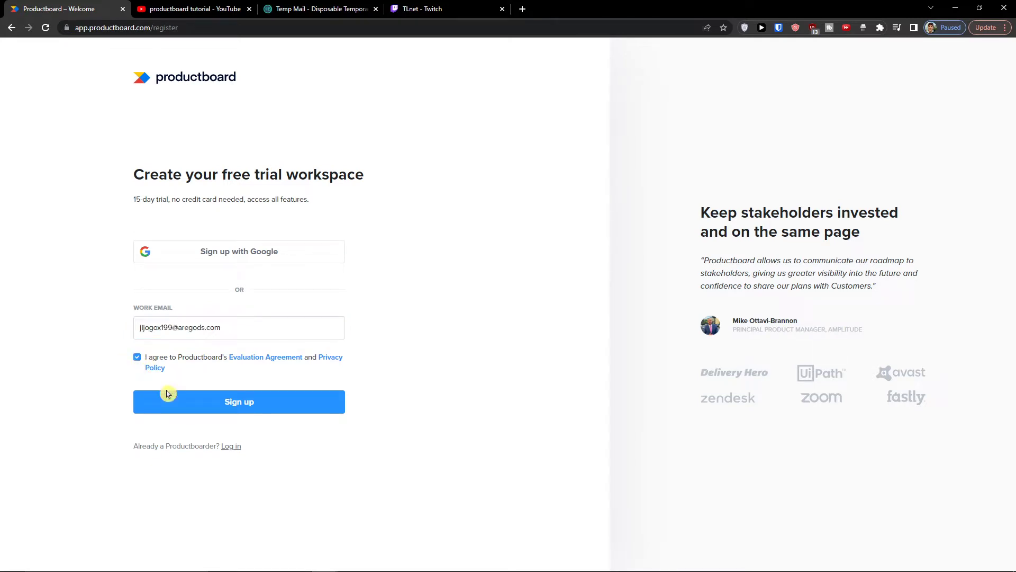
left_click(207, 408)
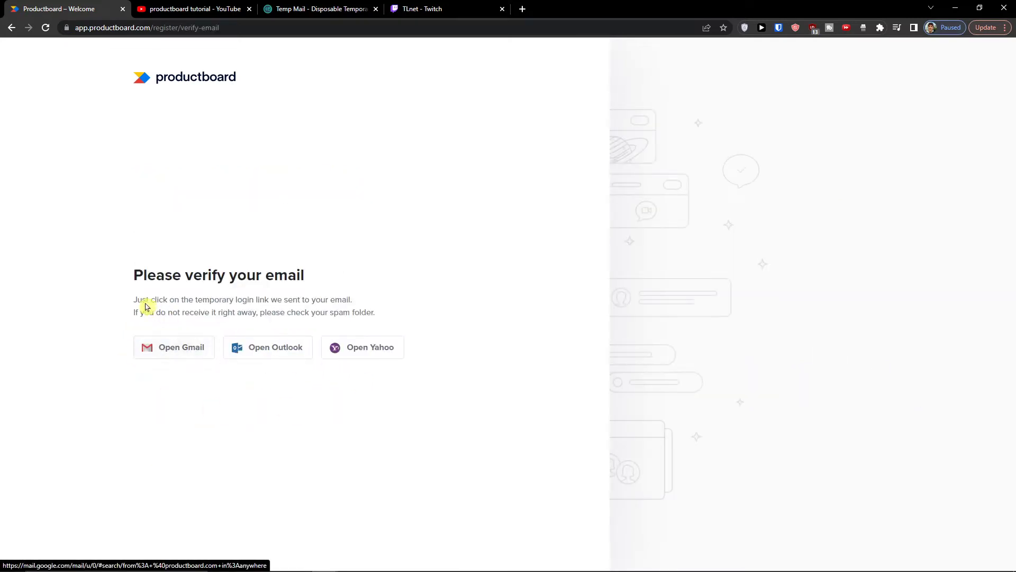
Step: Open the 'Welcome to Productboard' email in the Temp Mail inbox and scroll to its activation link
left_click(297, 10)
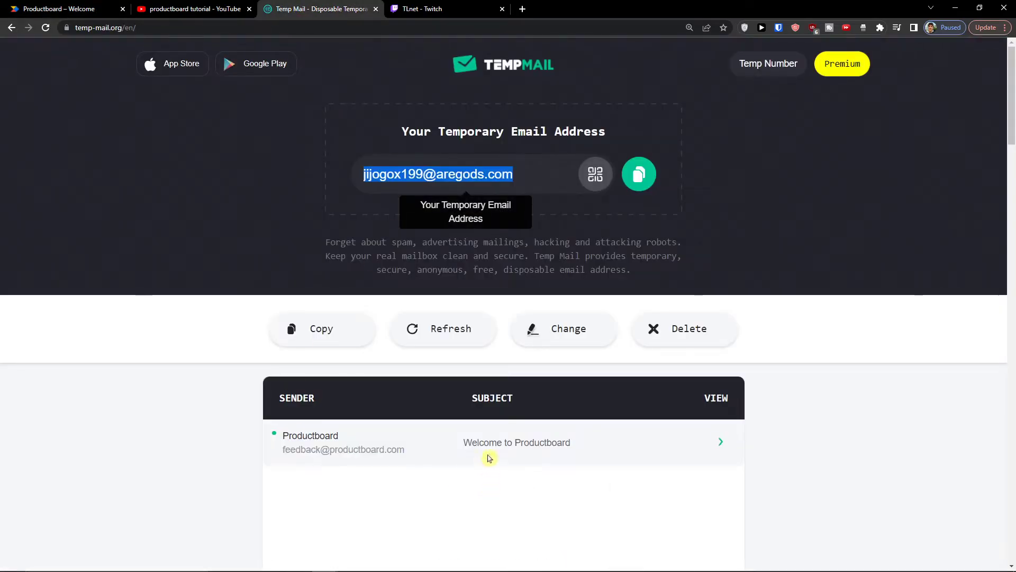
left_click(487, 441)
scroll(432, 409, "down", 5)
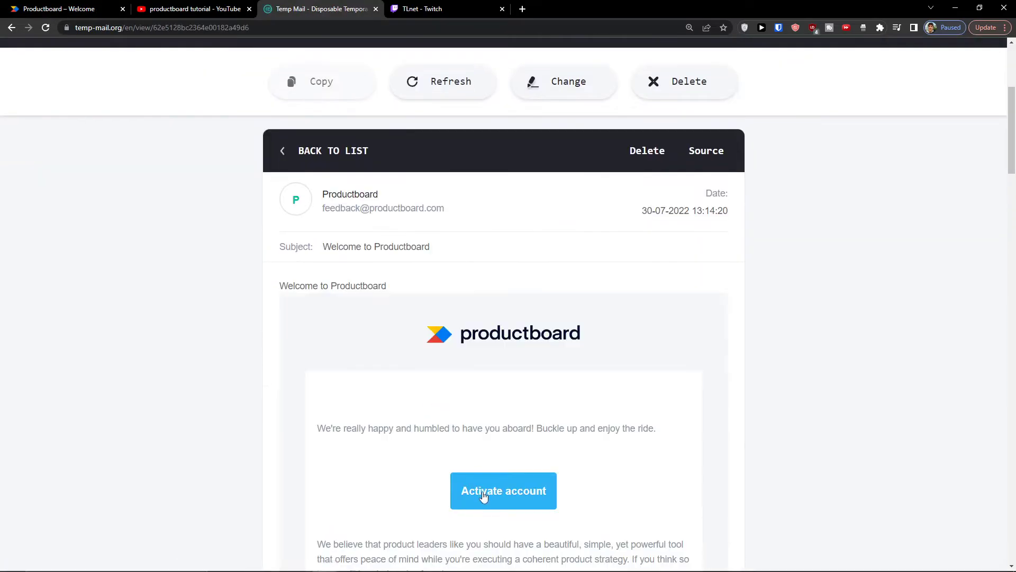
scroll(459, 338, "down", 5)
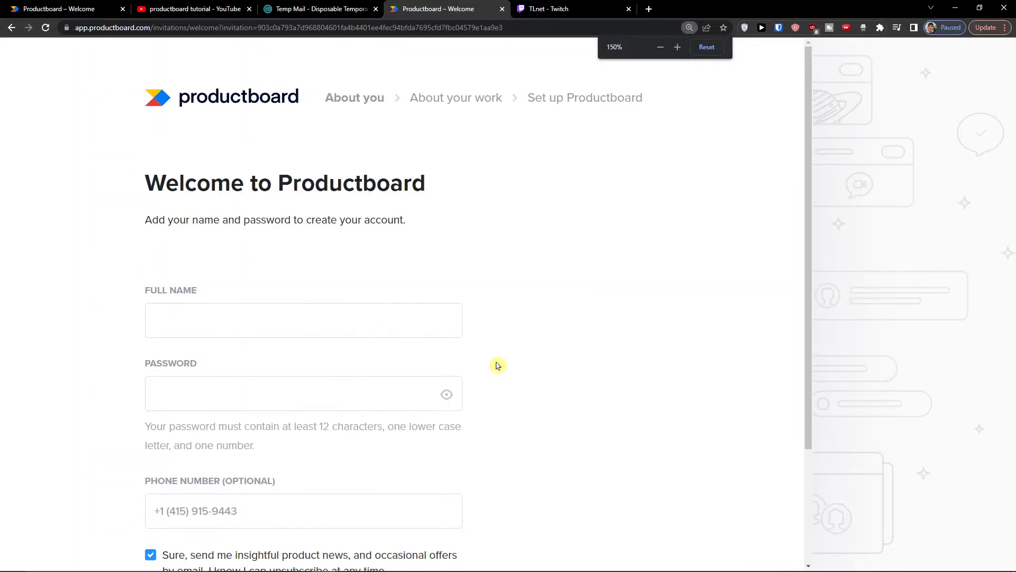
Step: Enter the full name and password, leave the phone field empty, and opt out of product news
scroll(497, 366, "down", 2)
left_click(268, 198)
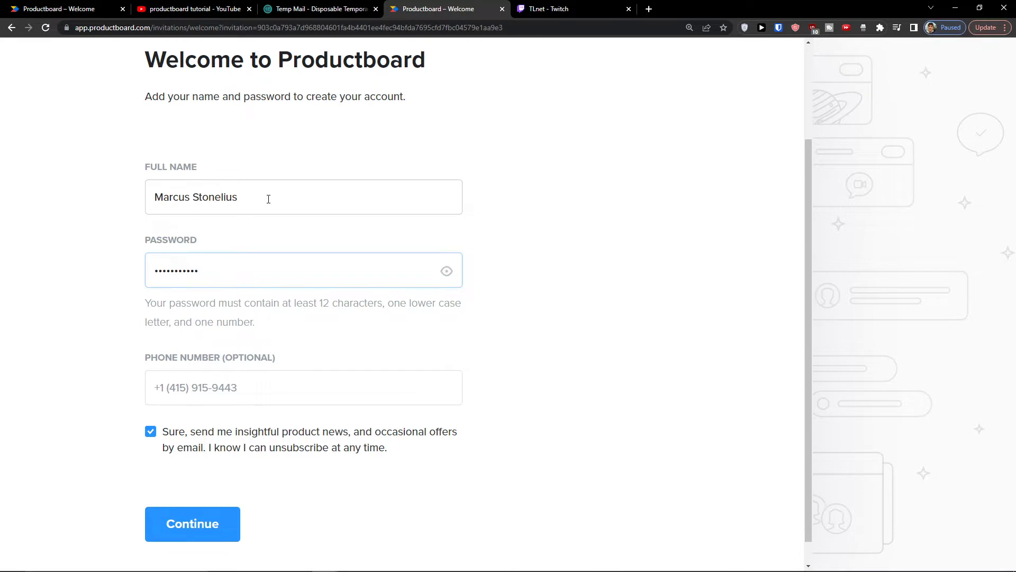
left_click(268, 387)
type("+421")
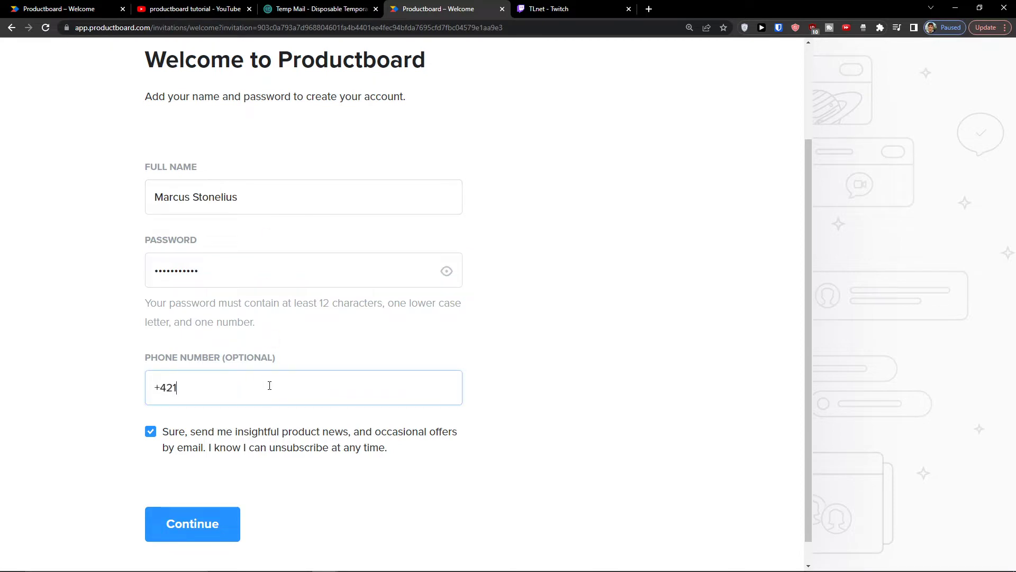
key("BackSpace")
key("BackSpace")
key("BackSpace")
key("BackSpace")
key("BackSpace")
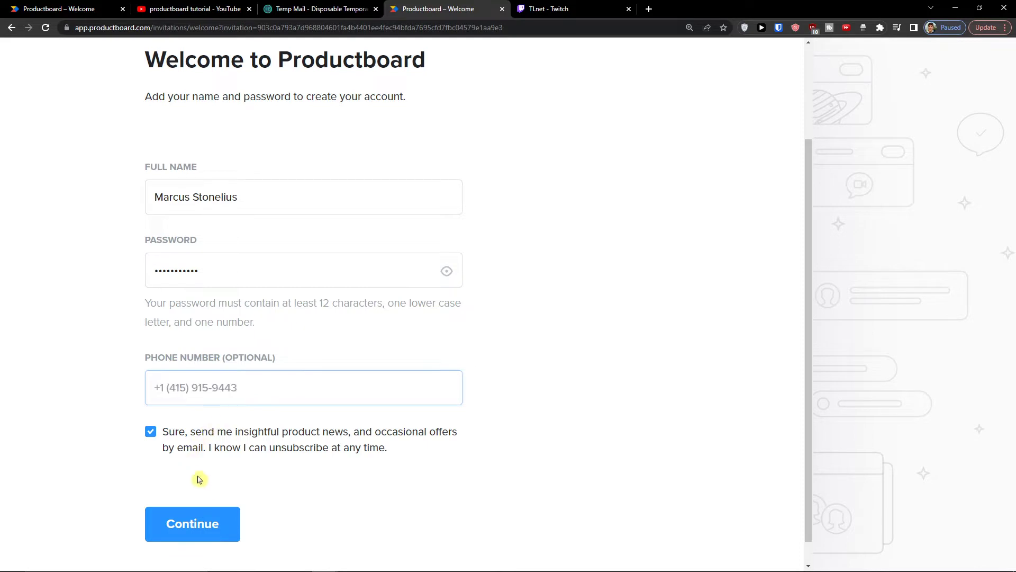
scroll(169, 407, "down", 1)
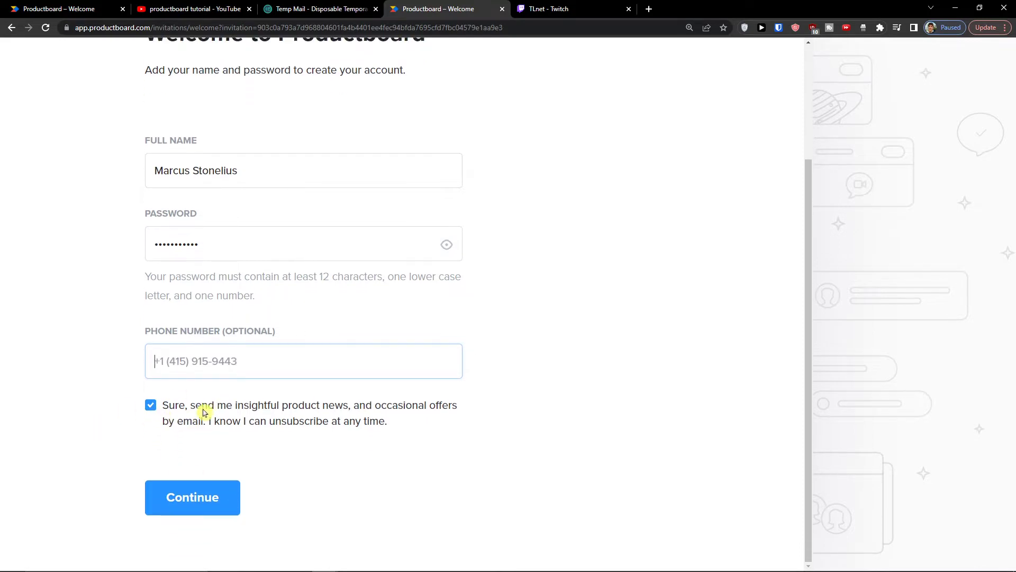
left_click(217, 419)
left_click(143, 408)
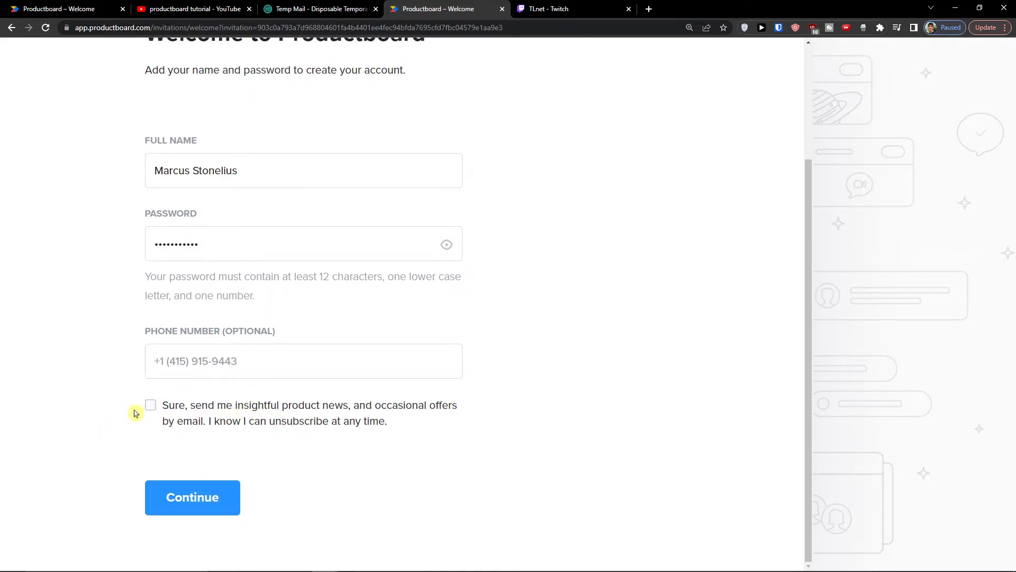
Step: Submit the account details, retyping the rejected password
left_click(180, 495)
double_click(232, 279)
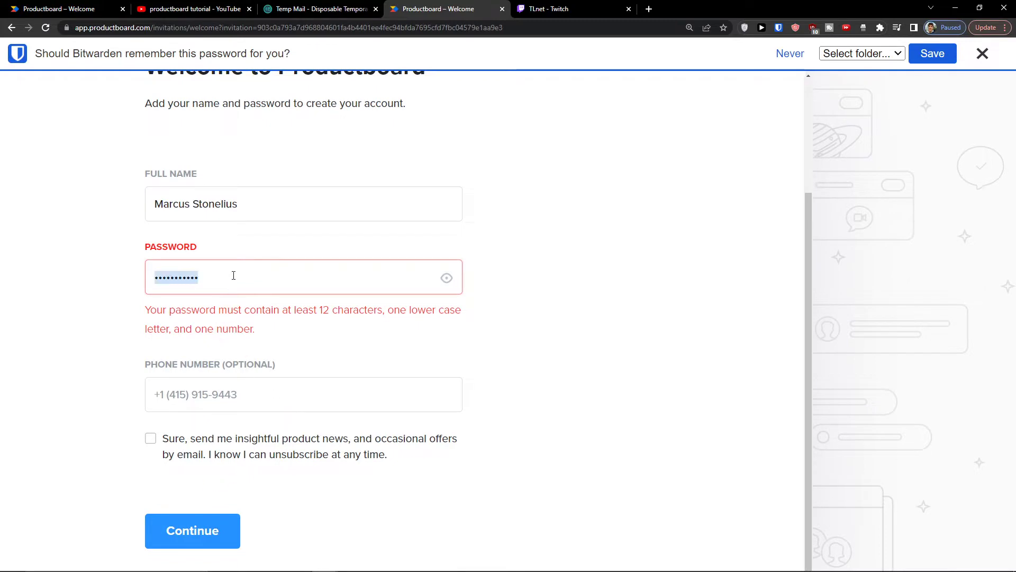
type("•••••")
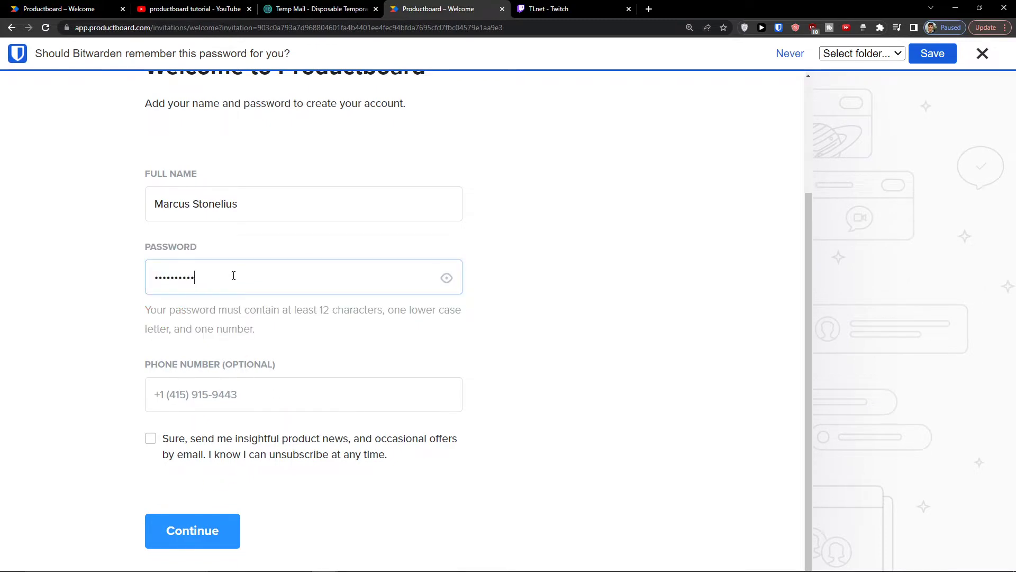
type("••")
left_click(192, 530)
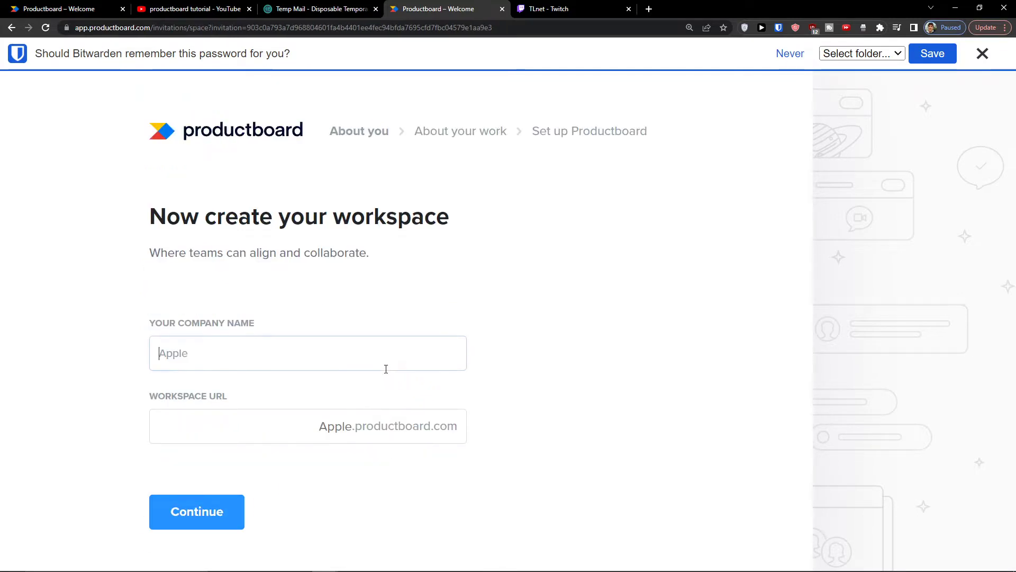
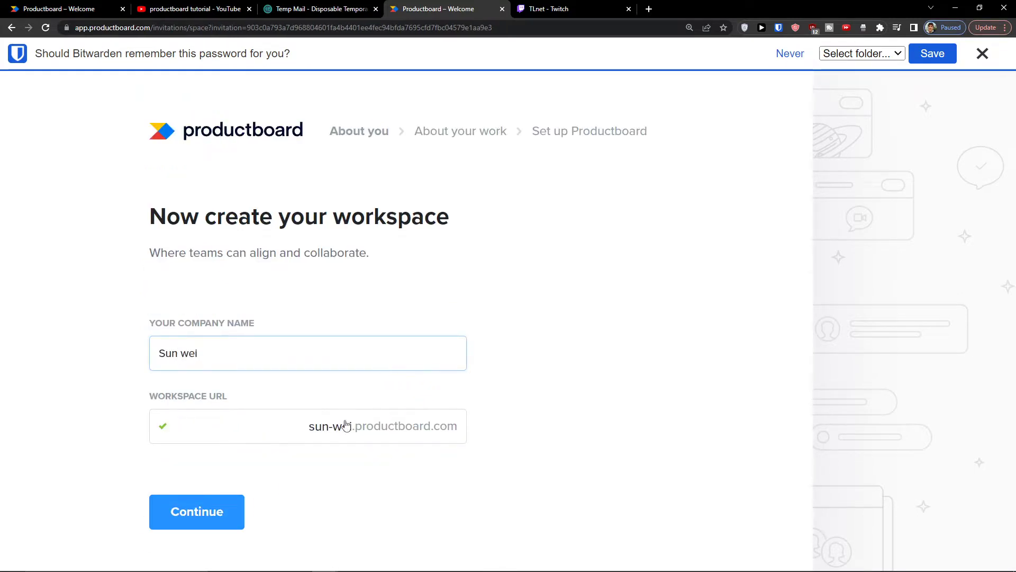
Step: Enter the company name for the workspace and create it
left_click(345, 425)
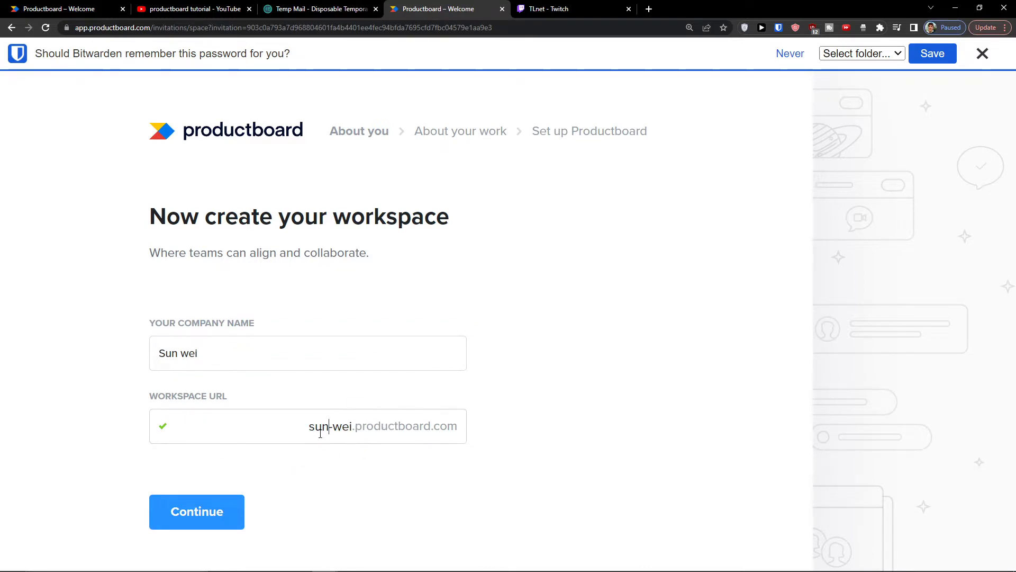
left_click(188, 500)
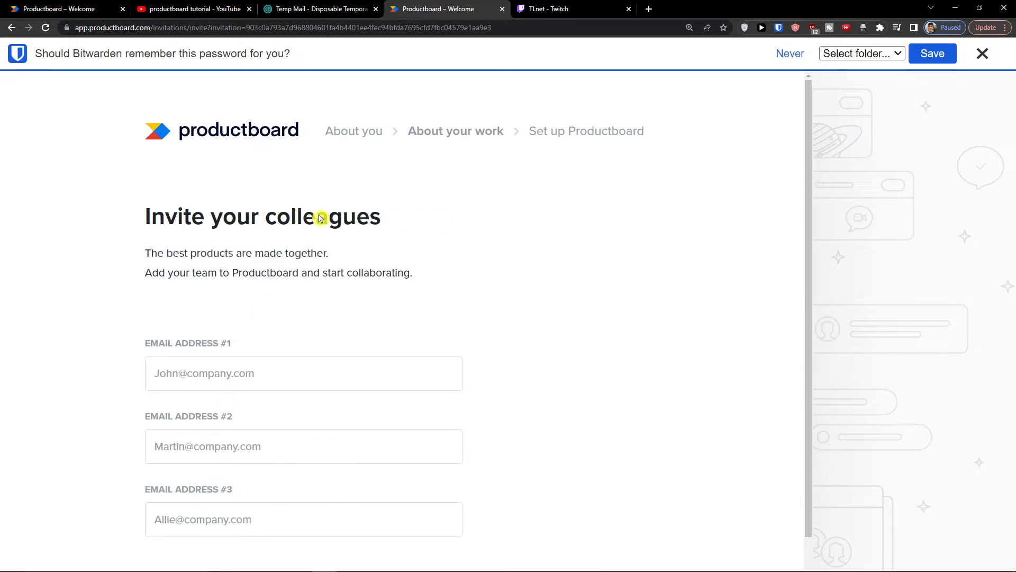
Step: Dismiss the Bitwarden password-saving bar
scroll(322, 228, "down", 1)
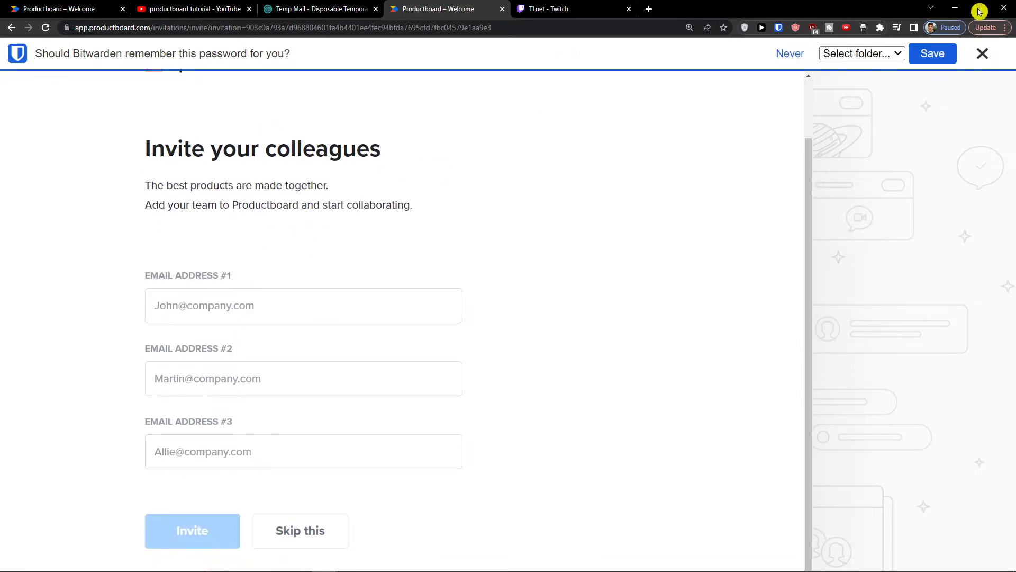
left_click(981, 54)
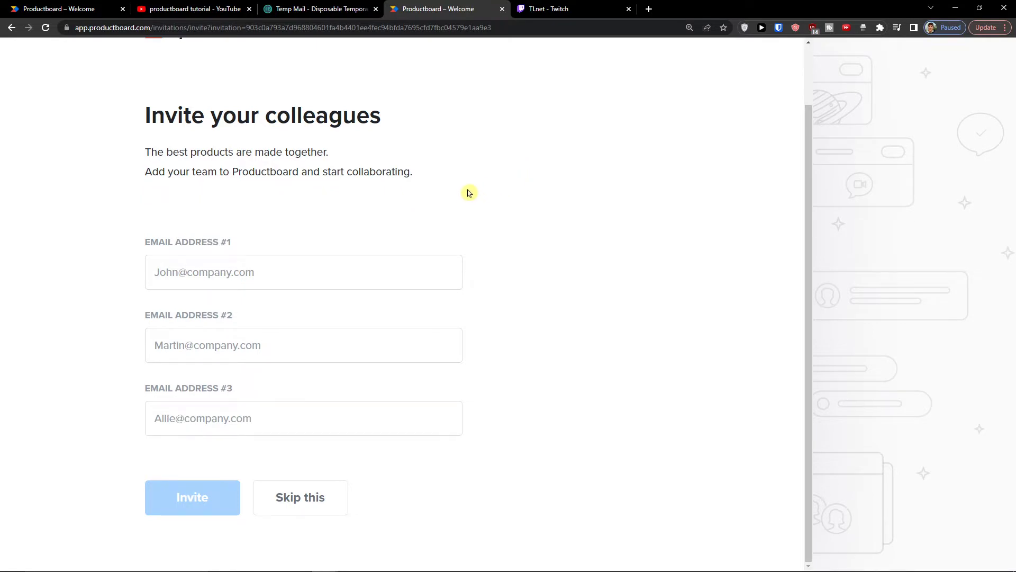
scroll(477, 188, "up", 1)
scroll(479, 187, "down", 1)
Step: Invite one colleague in Email Address #1, adding the missing '@' before sending
left_click(239, 285)
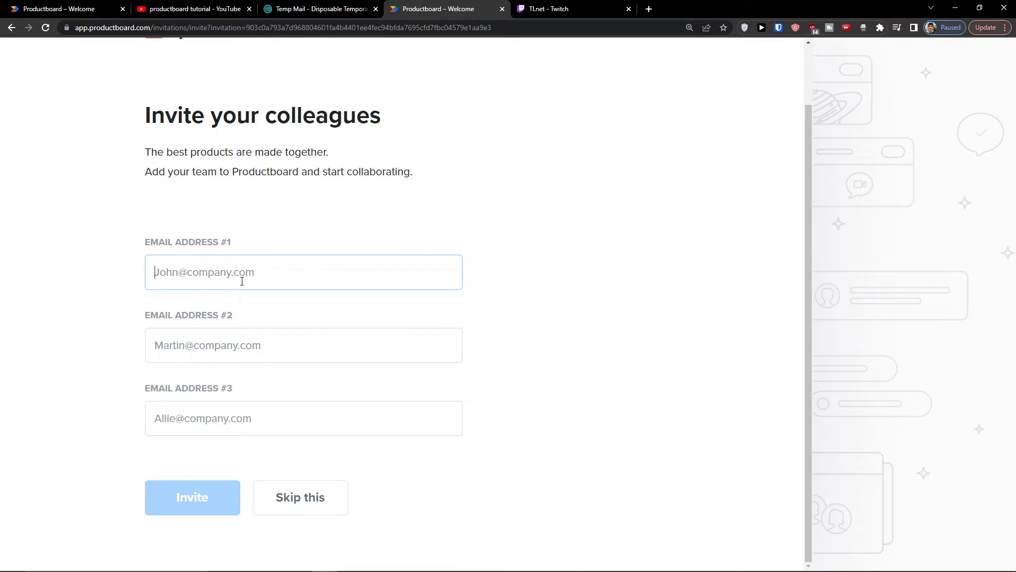
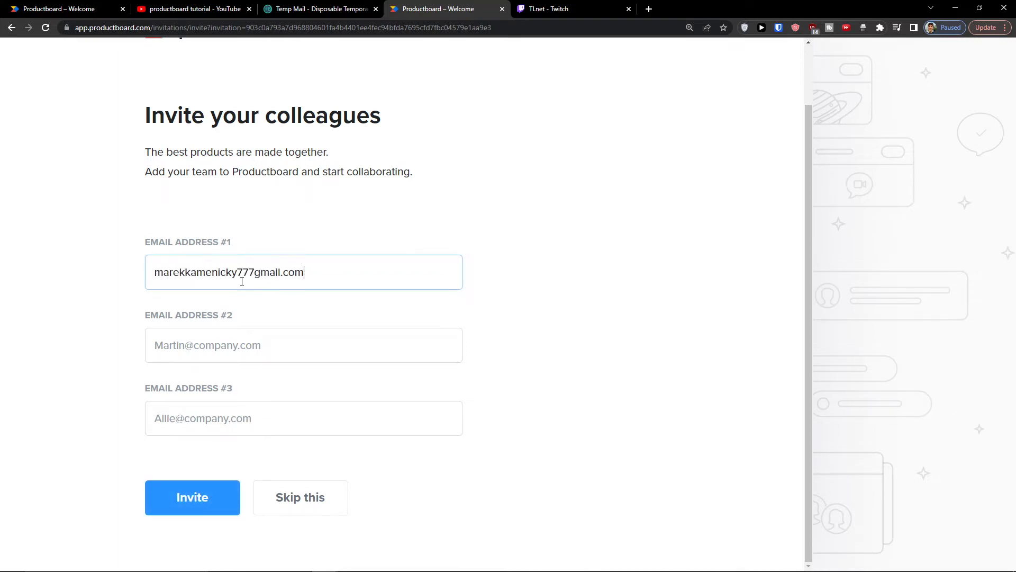
left_click(233, 485)
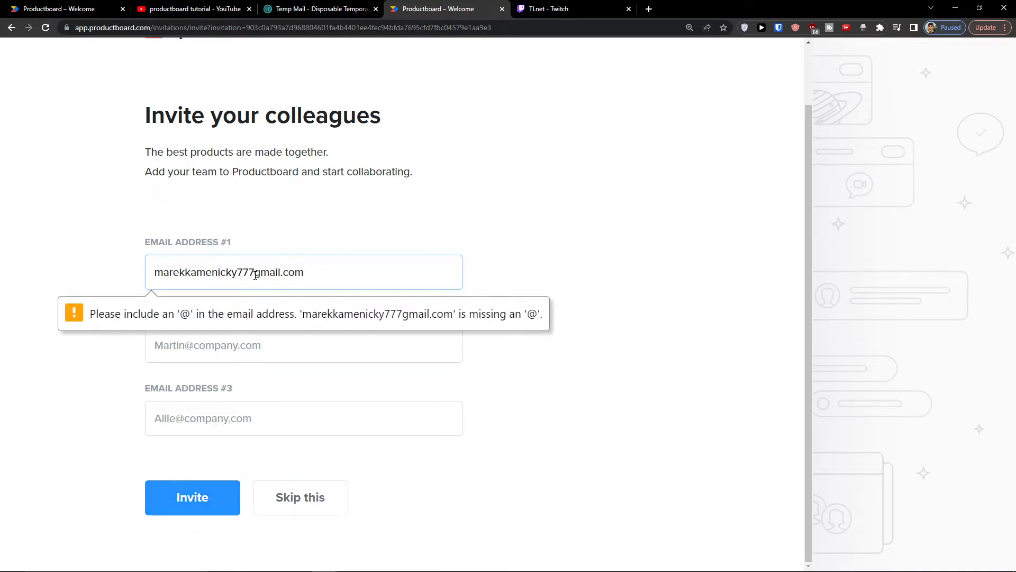
type("@")
scroll(227, 476, "up", 2)
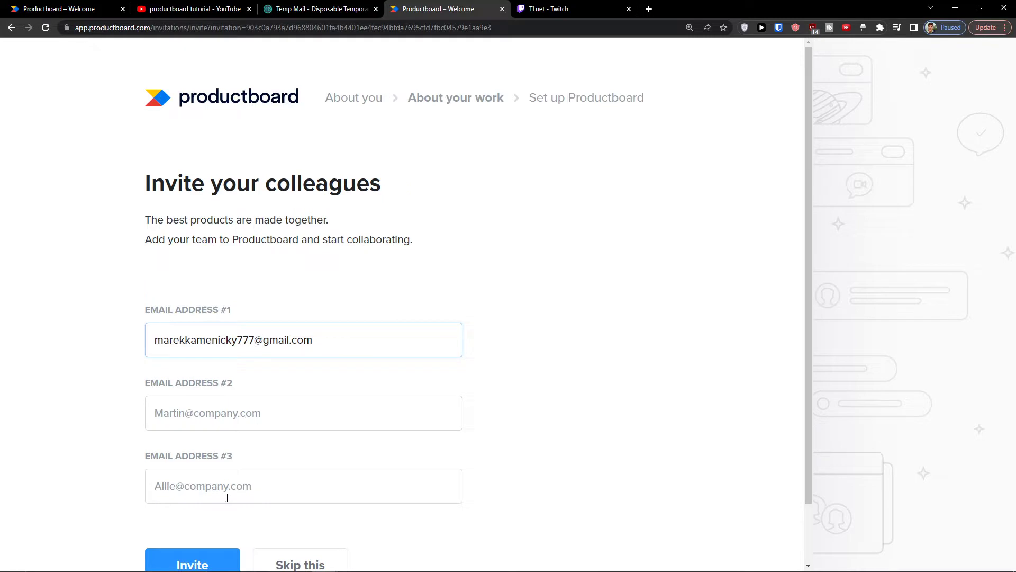
left_click(182, 560)
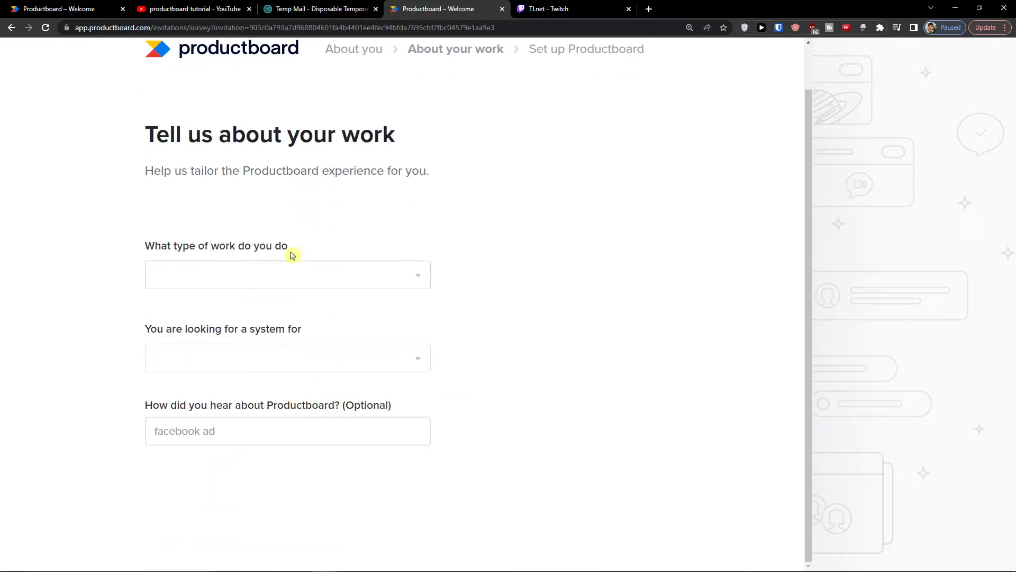
Step: Answer the survey with product management, my whole company, and 'google' as the source
left_click(239, 271)
left_click(191, 318)
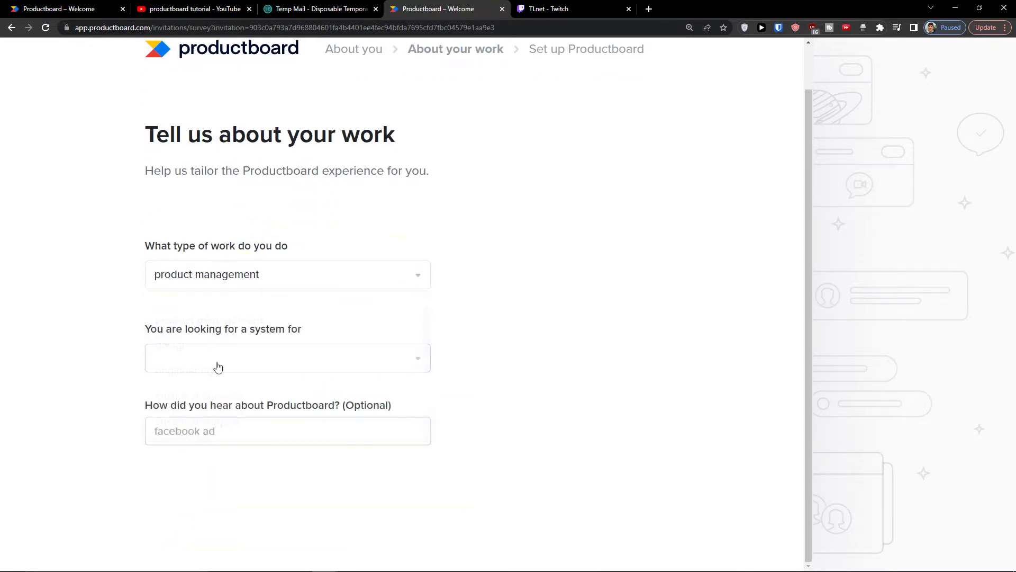
left_click(217, 365)
left_click(192, 398)
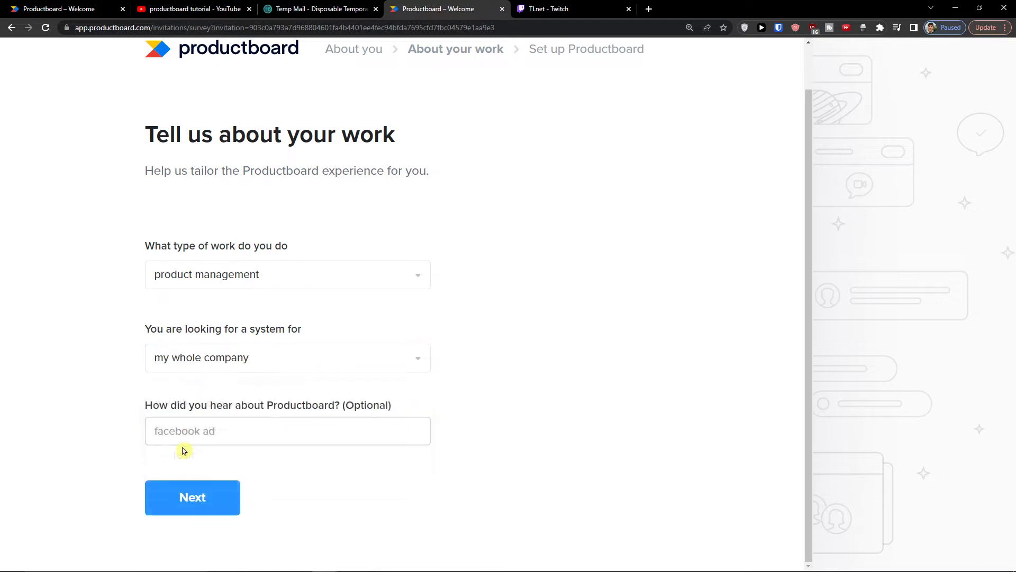
left_click(192, 431)
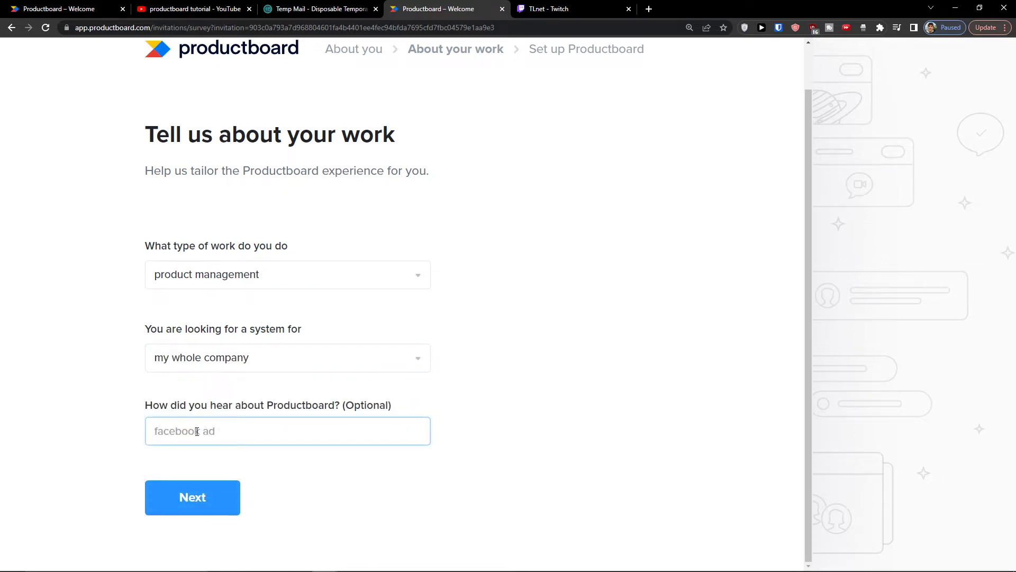
type("google")
left_click(191, 495)
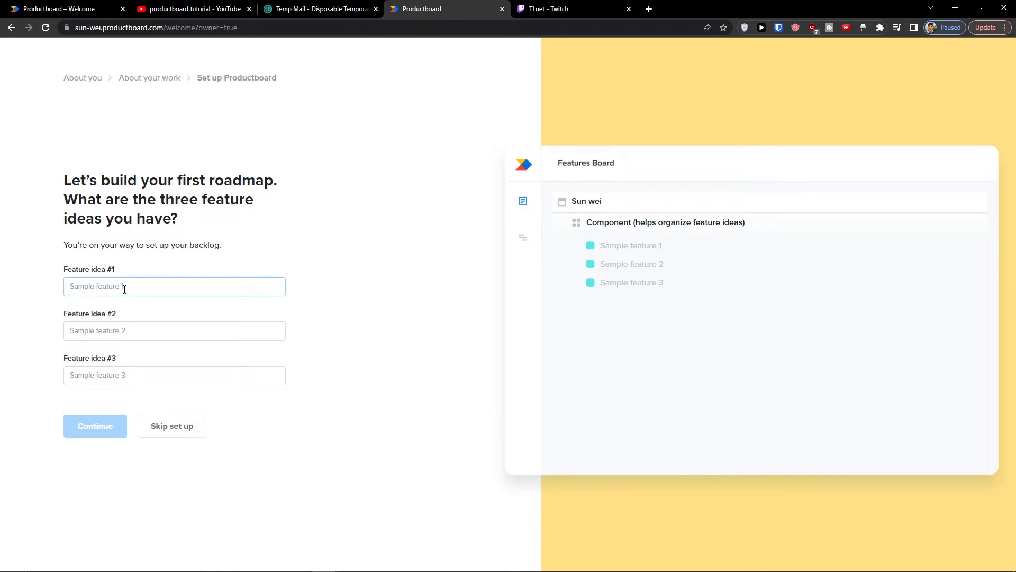
Step: Enter feature ideas 'youtube channel' and 'youtube channel 2' and continue
left_click(118, 329)
left_click(129, 261)
left_click(141, 264)
type("youtube channel")
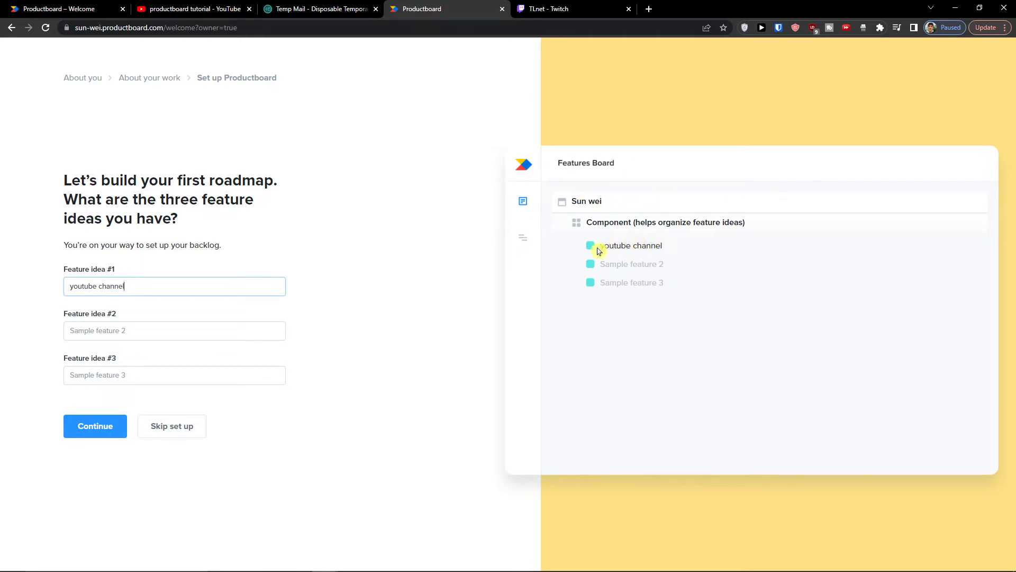
left_click(108, 316)
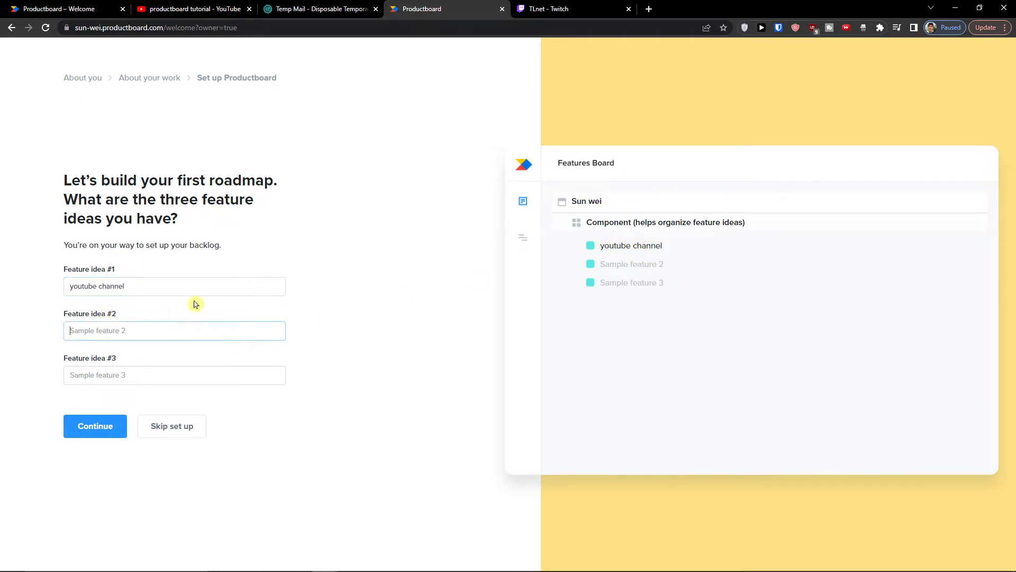
type("youtube channel 2")
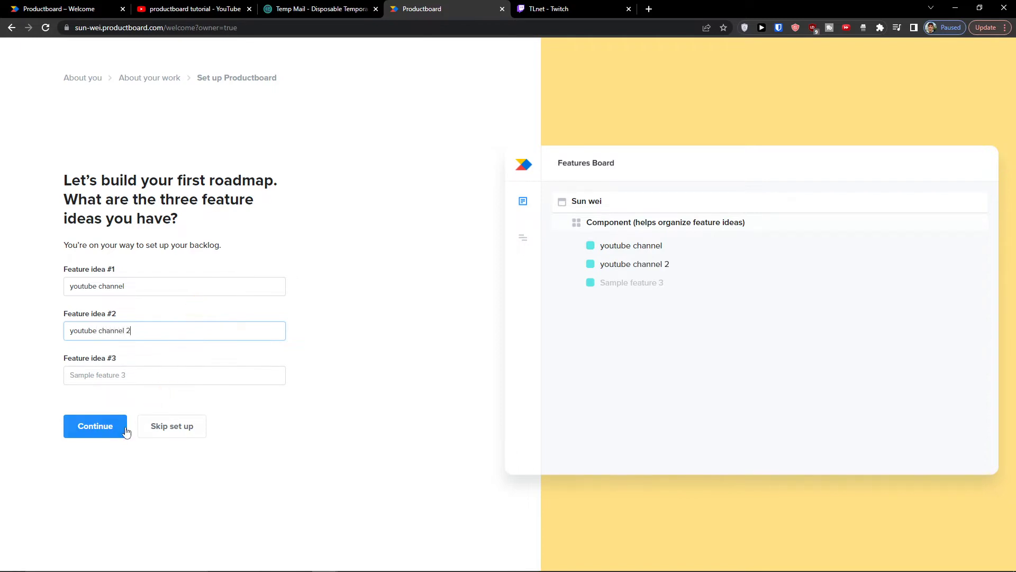
left_click(121, 429)
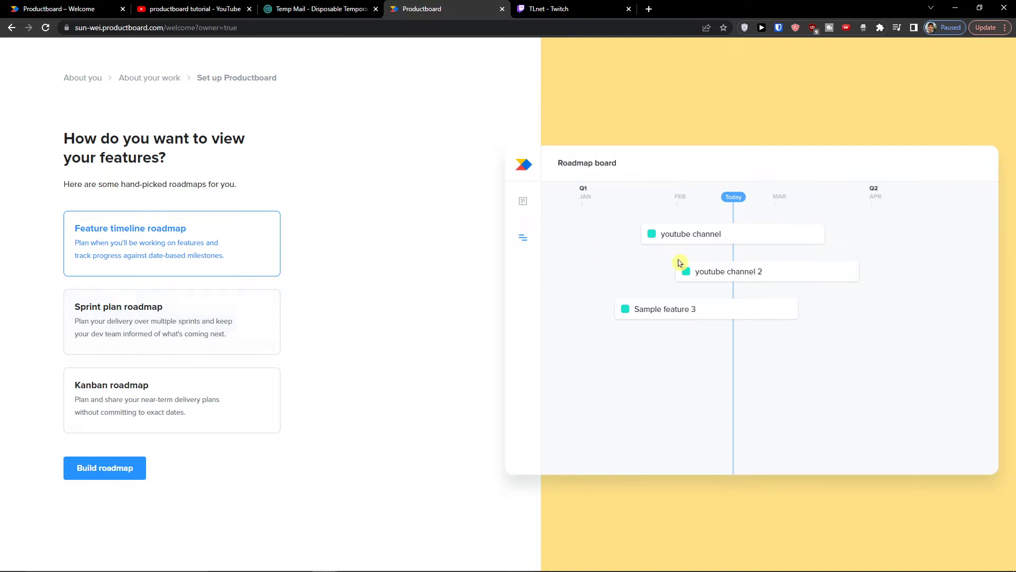
Step: Compare the sprint plan option, then pick the Kanban roadmap layout
left_click(172, 324)
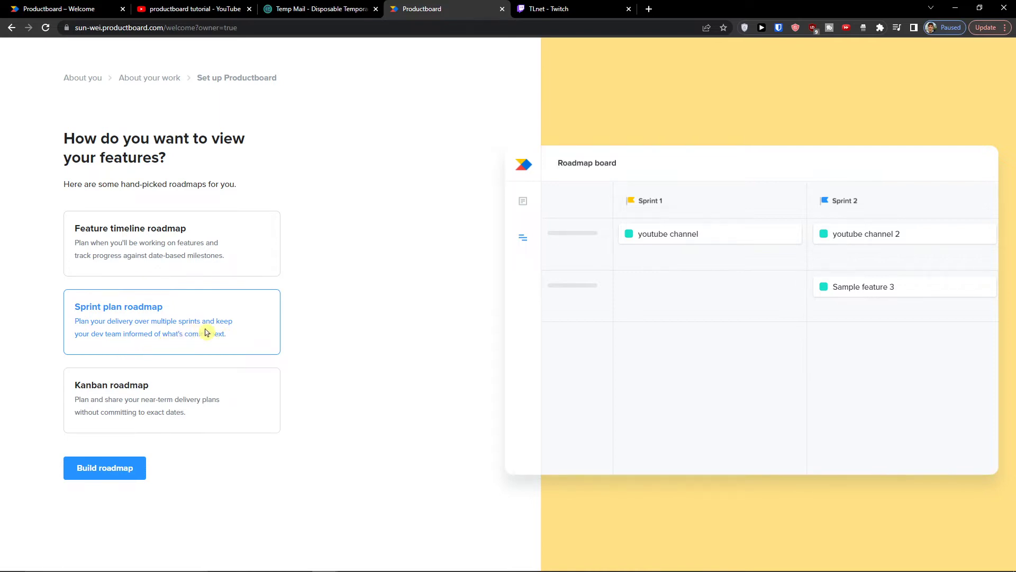
left_click(212, 423)
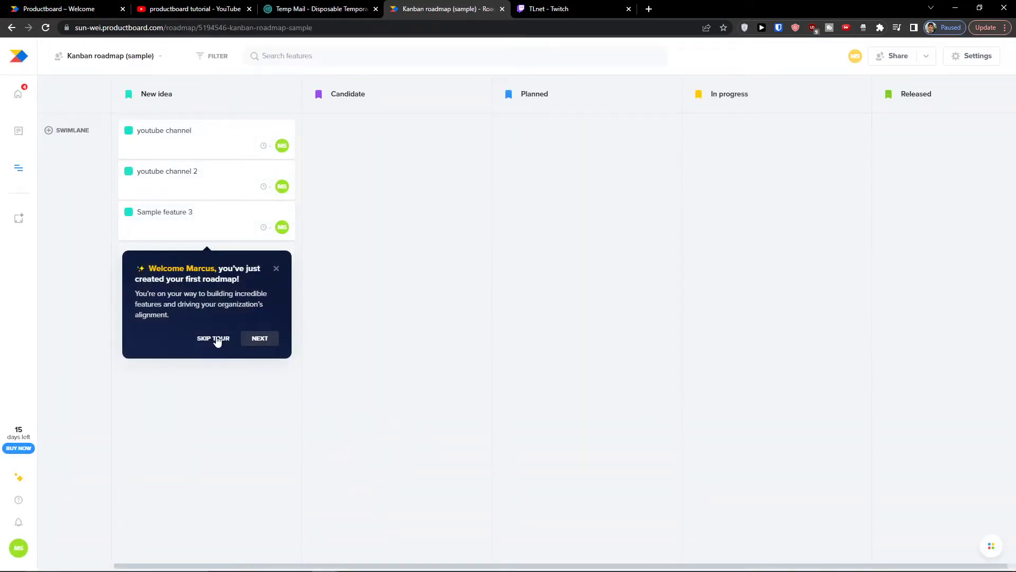
Step: Step through and close the welcome, filters, share-roadmap and start-guide tour tips
left_click(246, 338)
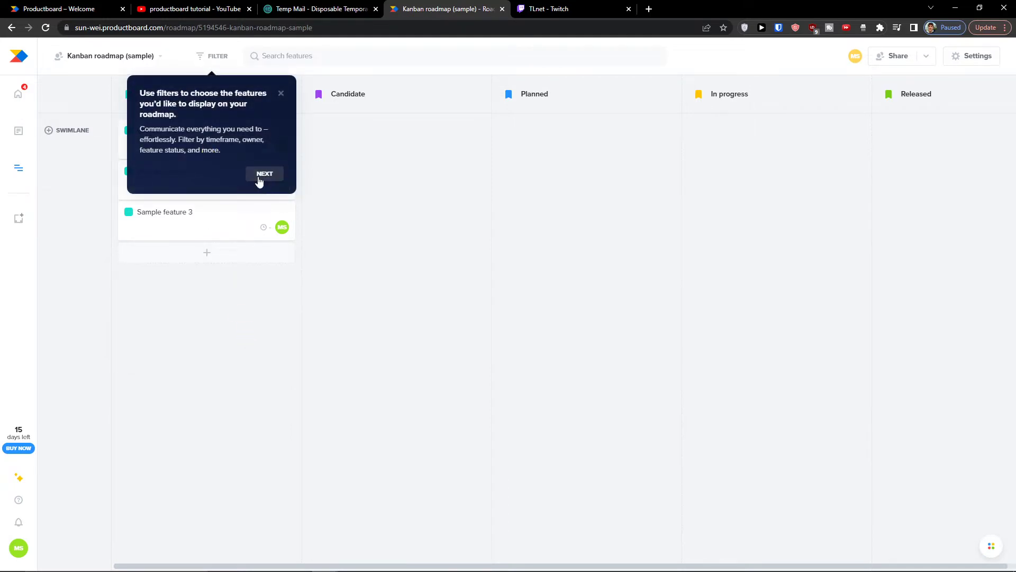
left_click(263, 174)
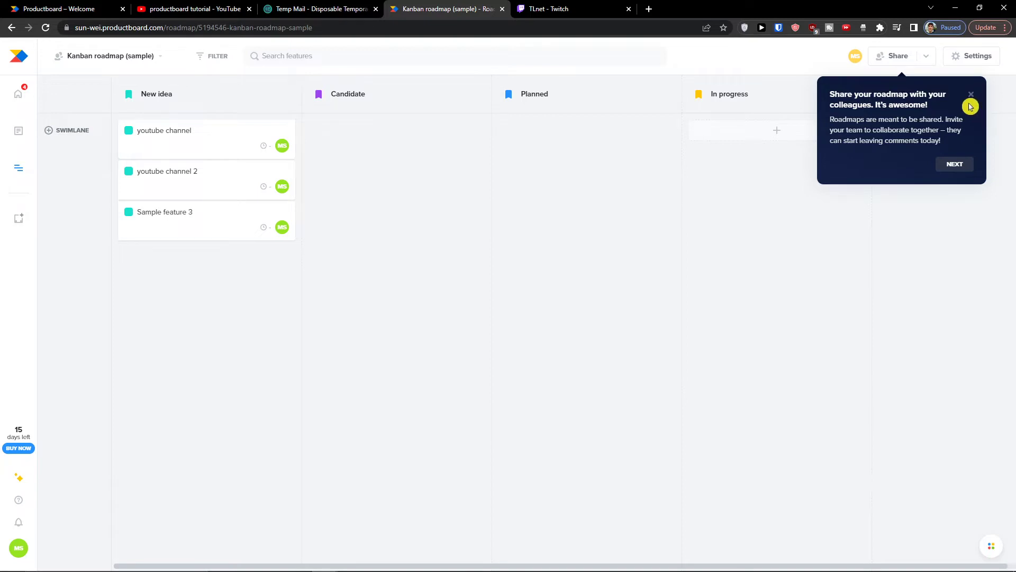
left_click(971, 98)
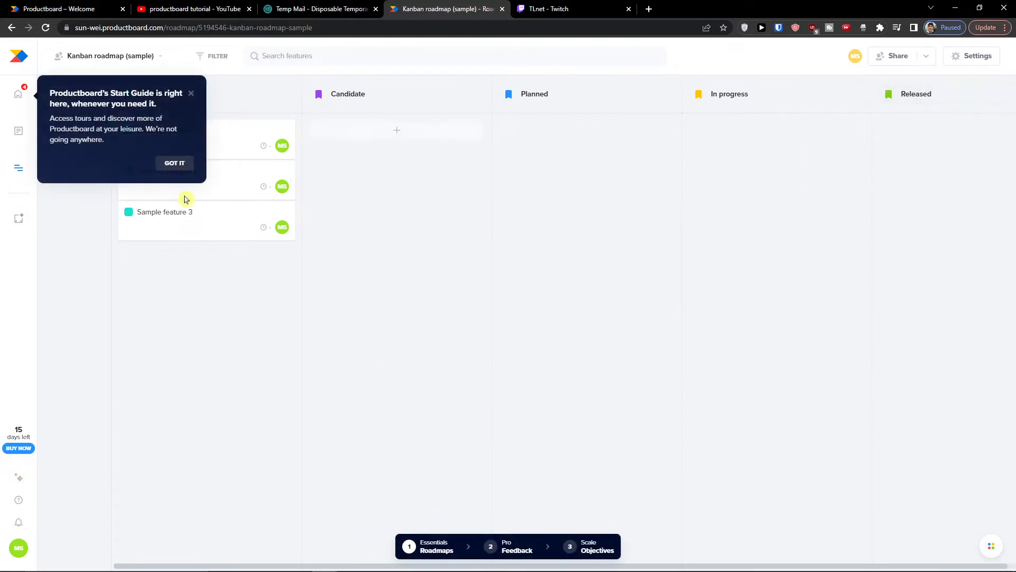
left_click(187, 96)
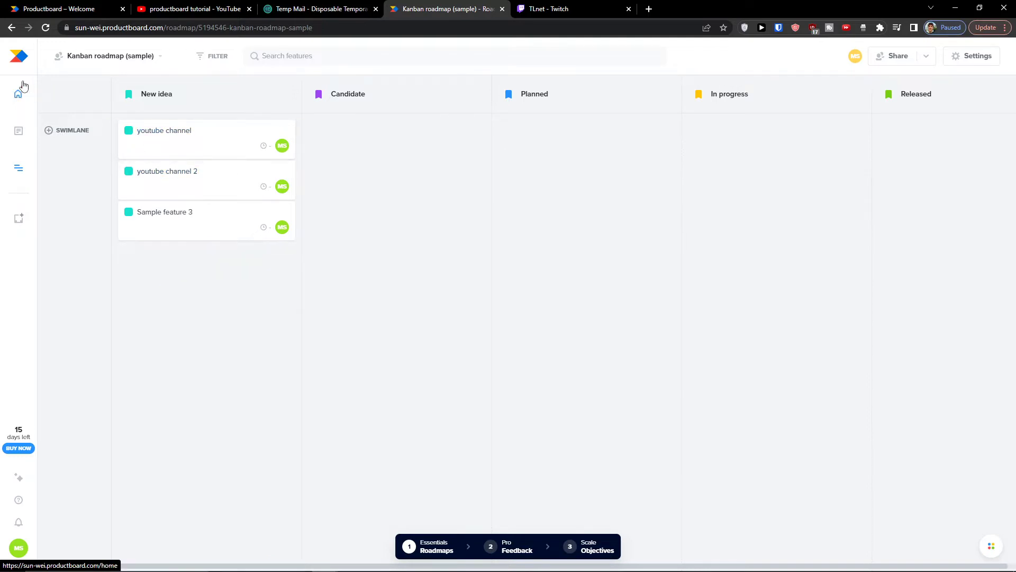
Step: Go to Home, then dismiss the hierarchy, columns, save-view and saved-views tour tips
left_click(20, 100)
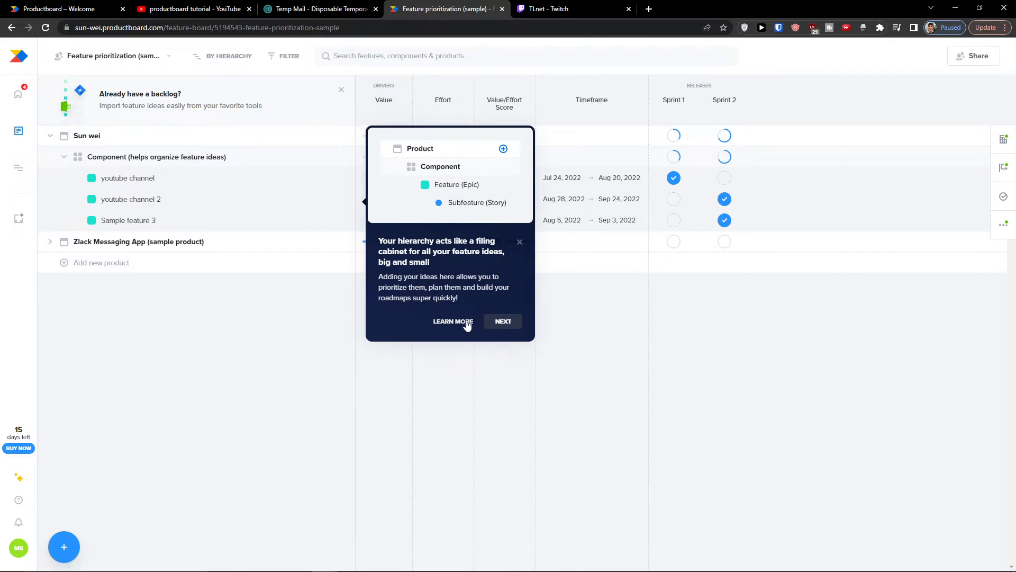
left_click(502, 321)
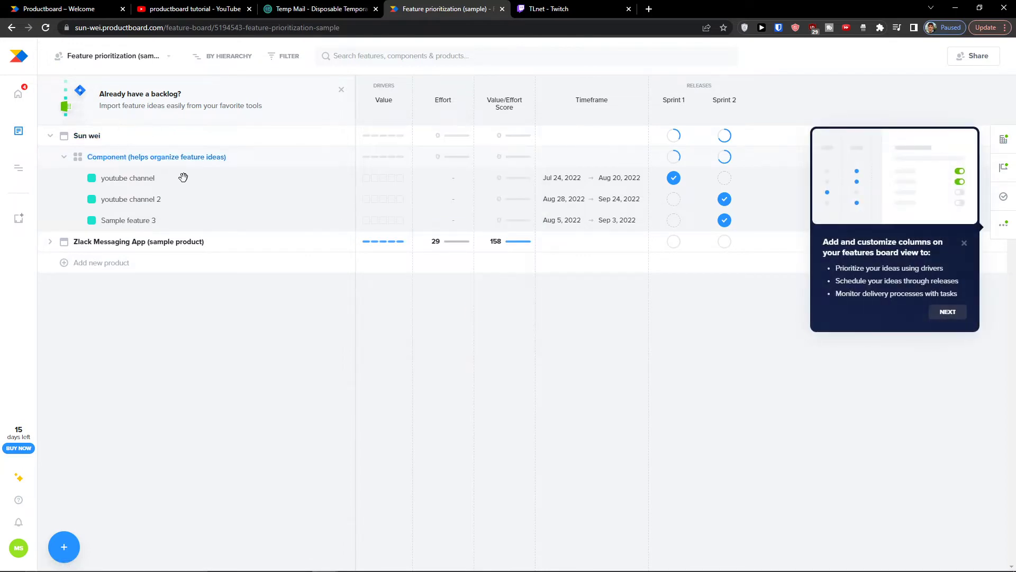
left_click(943, 312)
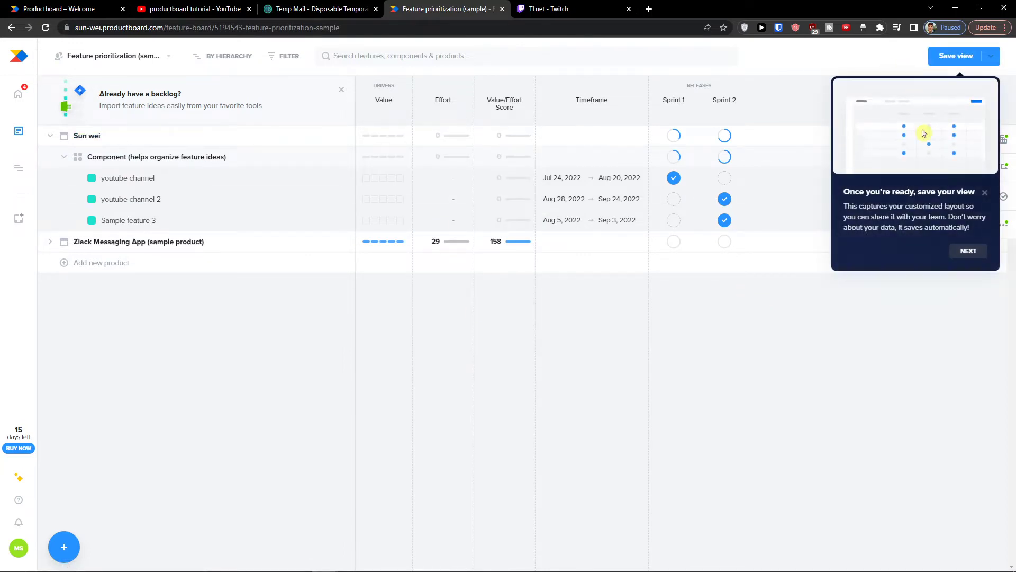
left_click(964, 248)
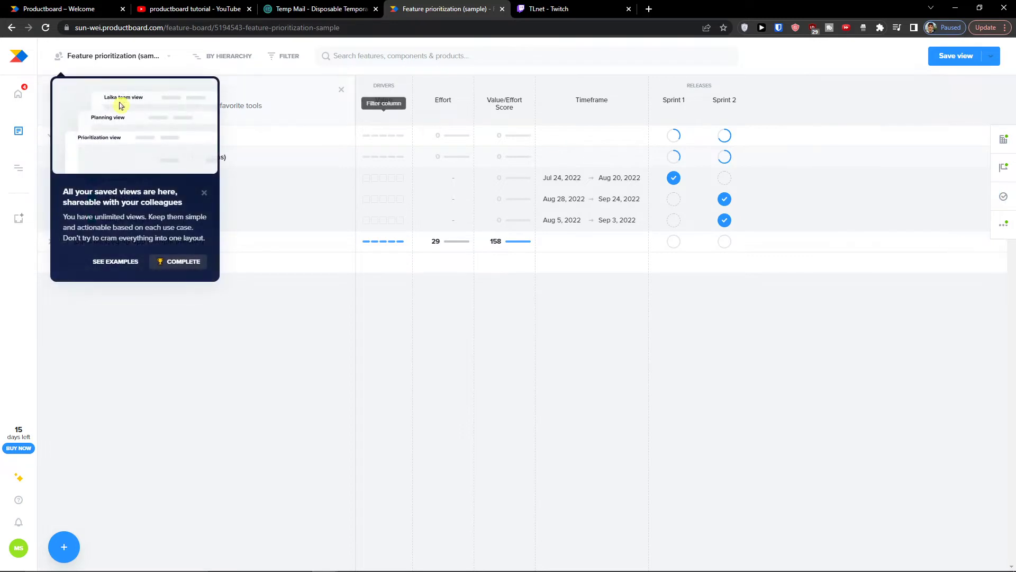
left_click(204, 193)
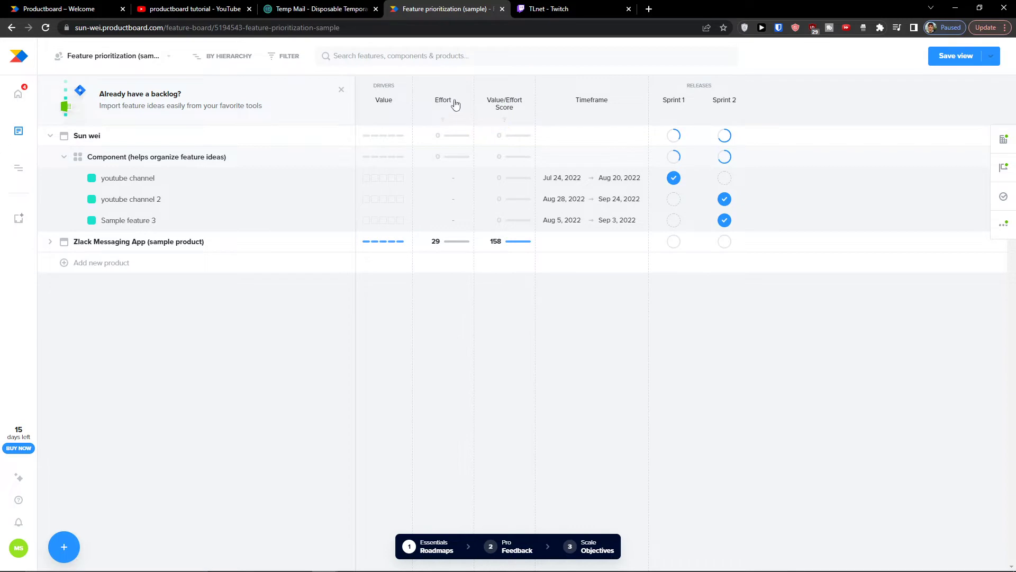
Step: Expand Zlack Messaging App on the board to list its three sample components with scores
left_click(491, 103)
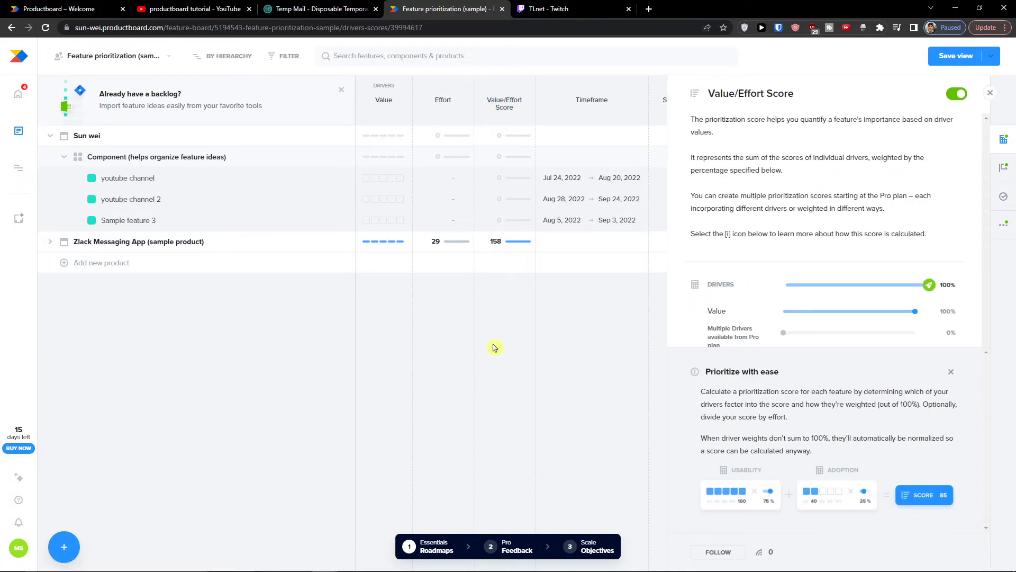
left_click(990, 93)
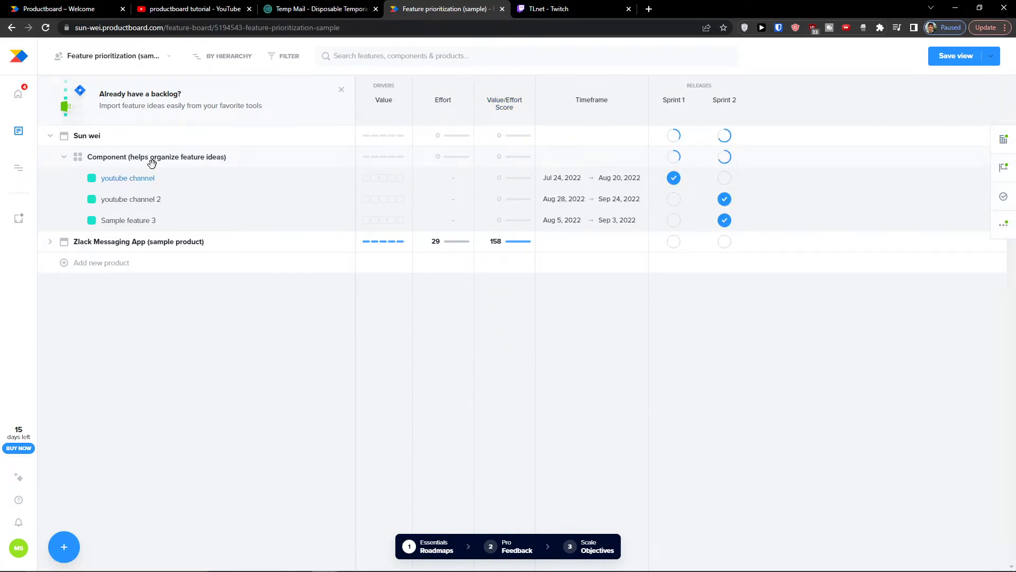
left_click(63, 157)
left_click(63, 157)
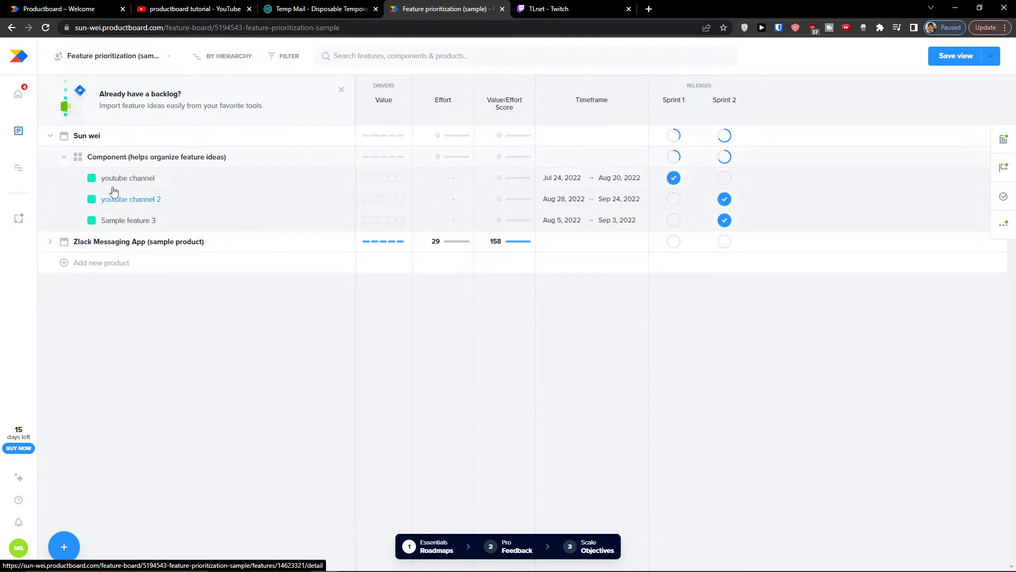
left_click(51, 242)
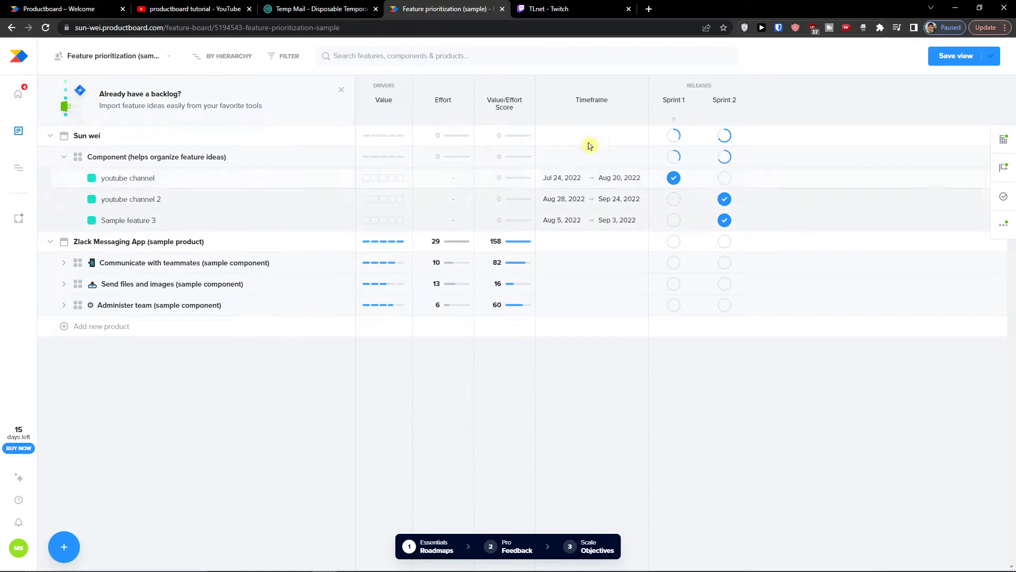
Step: Review the saved views, drivers and scores, and releases side panels of the board
left_click(170, 57)
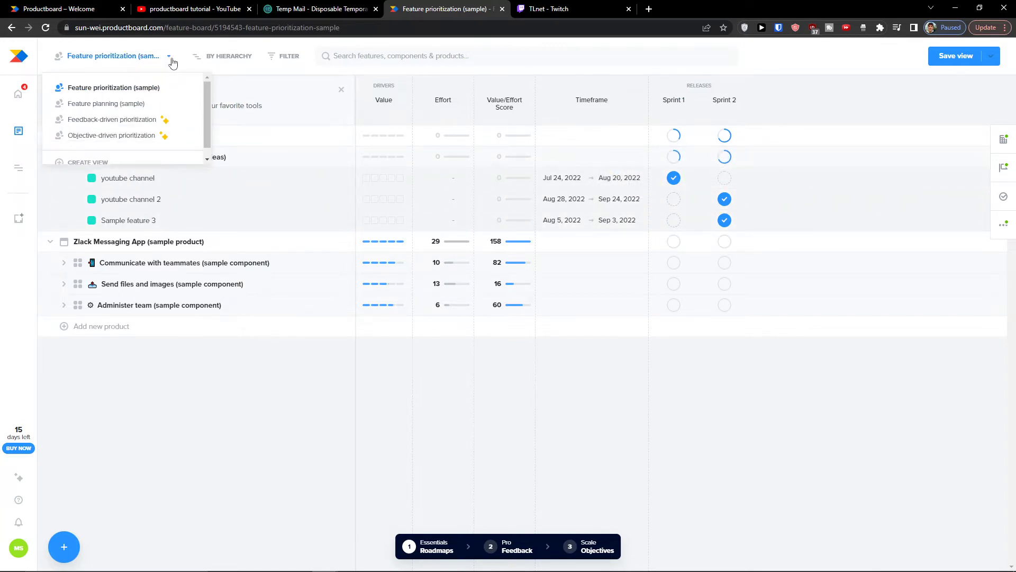
left_click(169, 57)
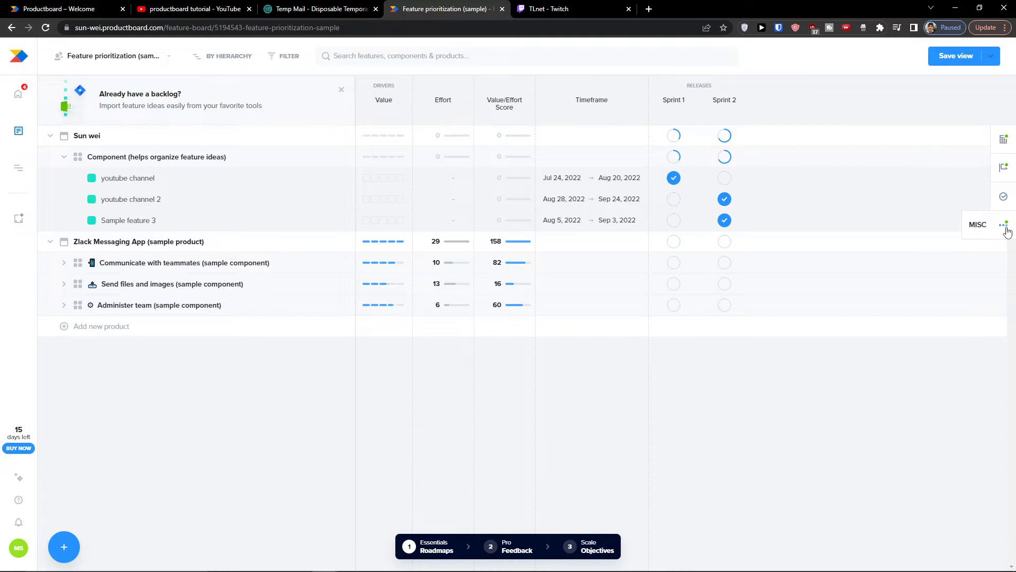
left_click(1004, 139)
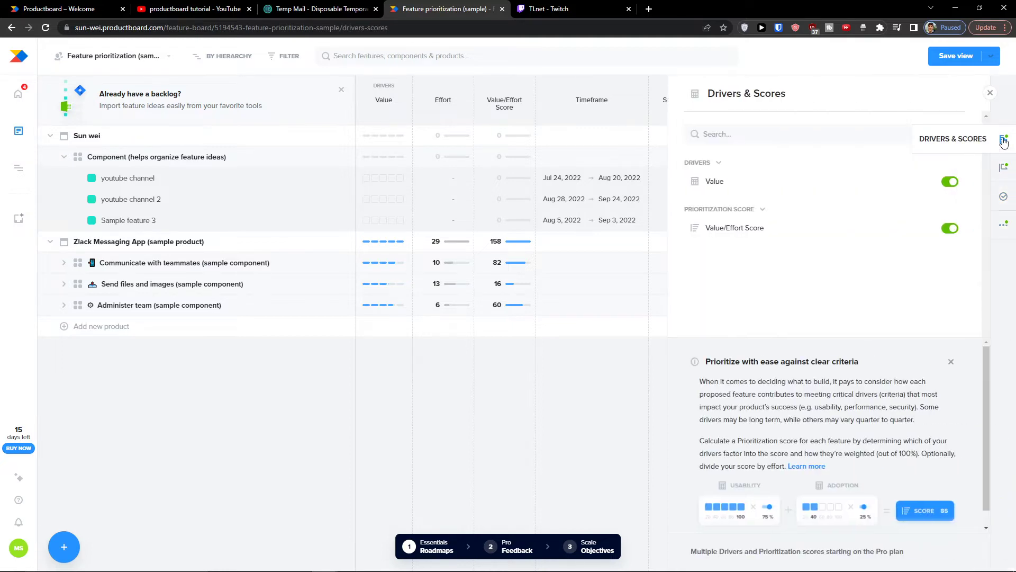
left_click(990, 93)
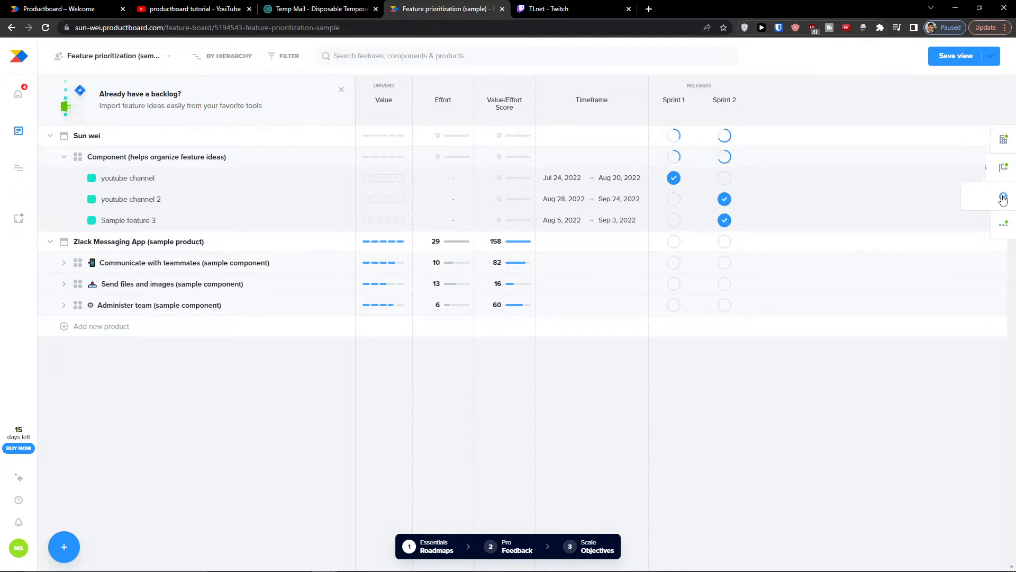
left_click(1009, 175)
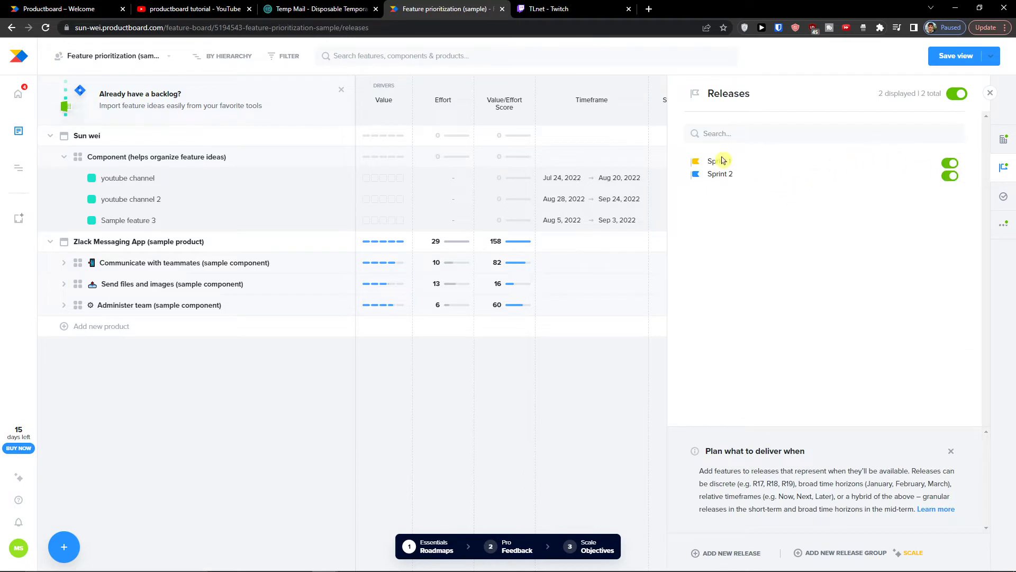
left_click(990, 94)
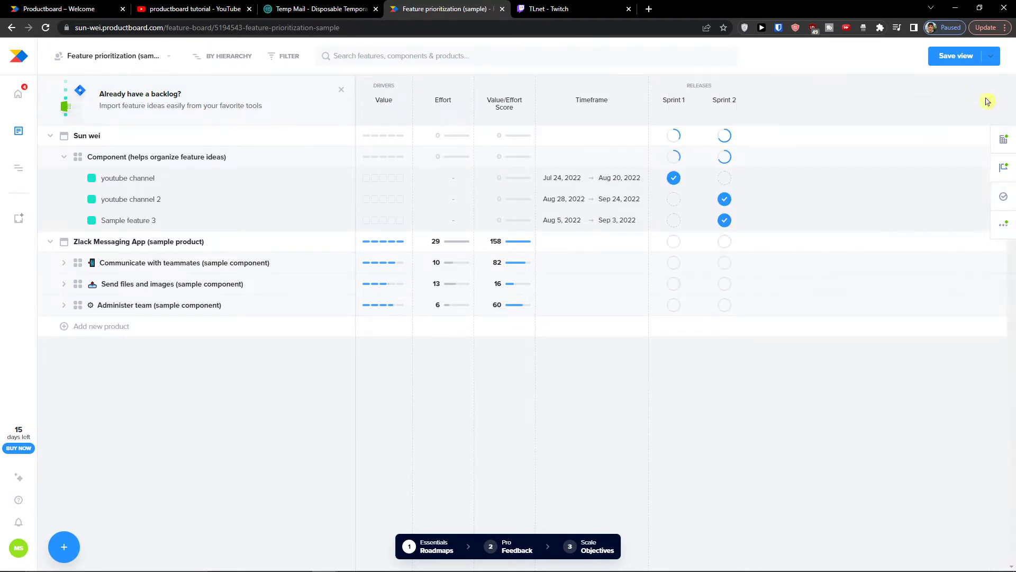
Step: Browse the task fields panel without searching, then go to the Home quick start guide
left_click(1003, 197)
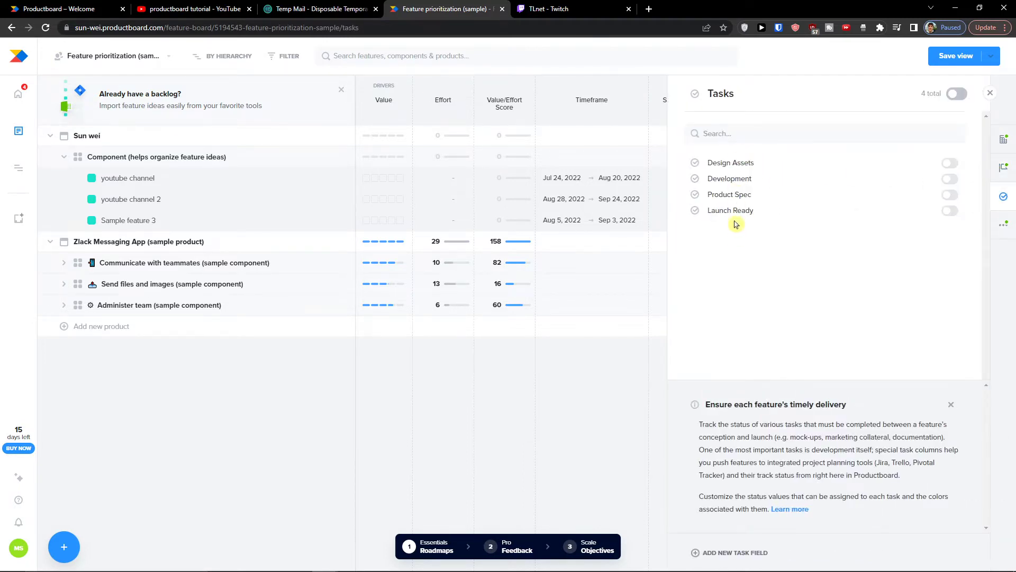
left_click(727, 137)
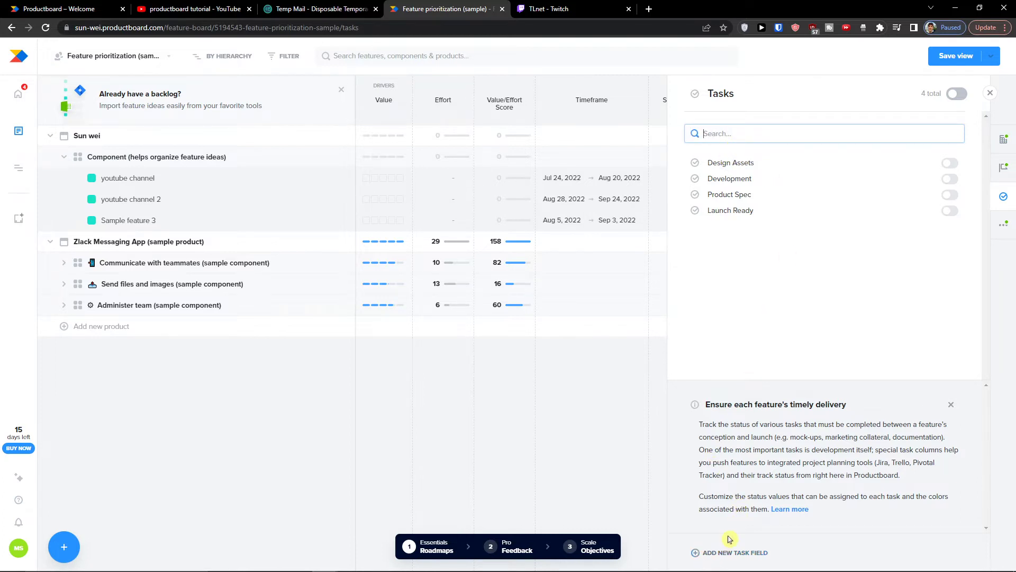
left_click(553, 382)
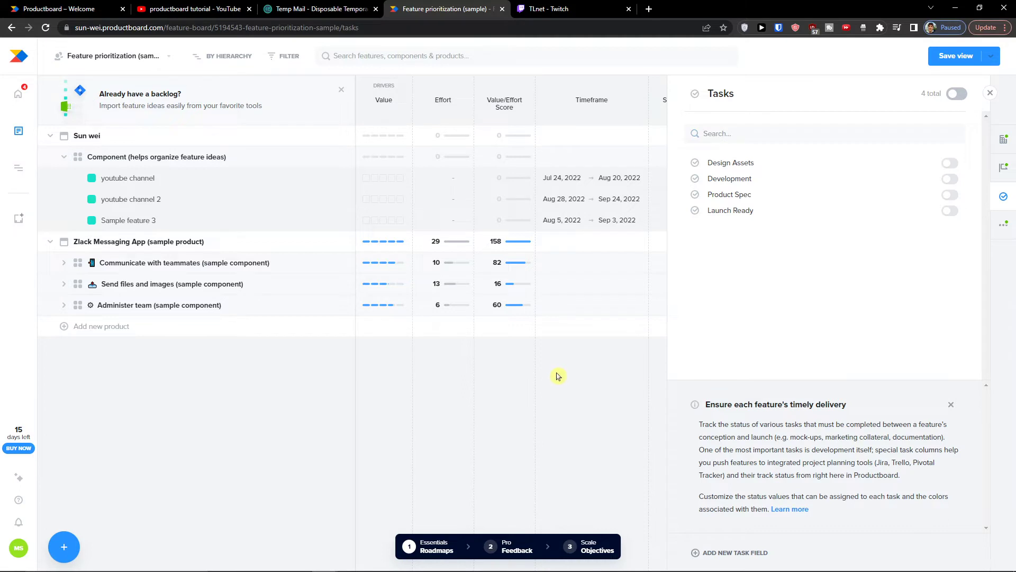
left_click(990, 93)
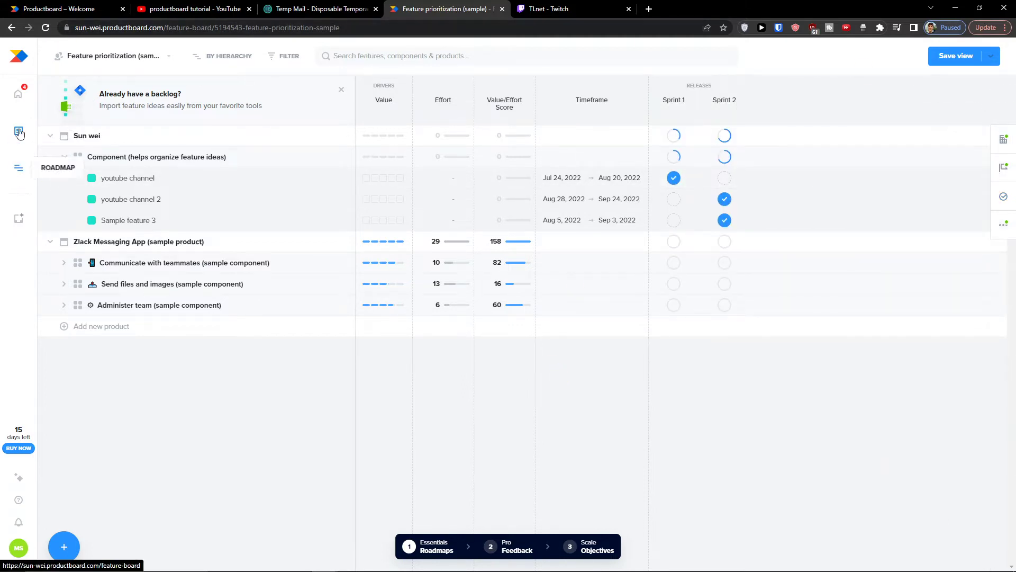
left_click(19, 105)
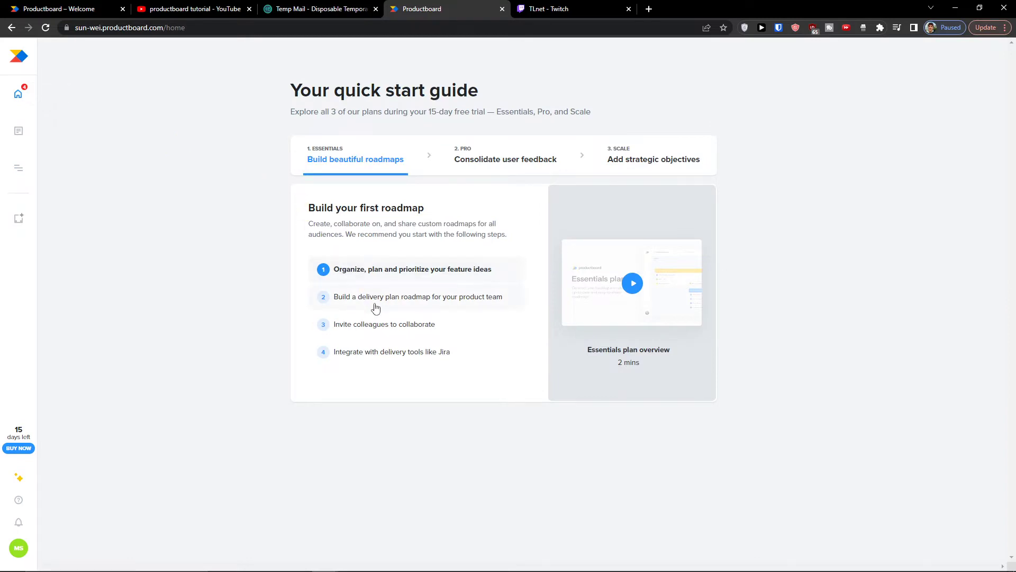
Step: Create an Untitled roadmap from the Features timeline template and dismiss its tour tip
left_click(375, 308)
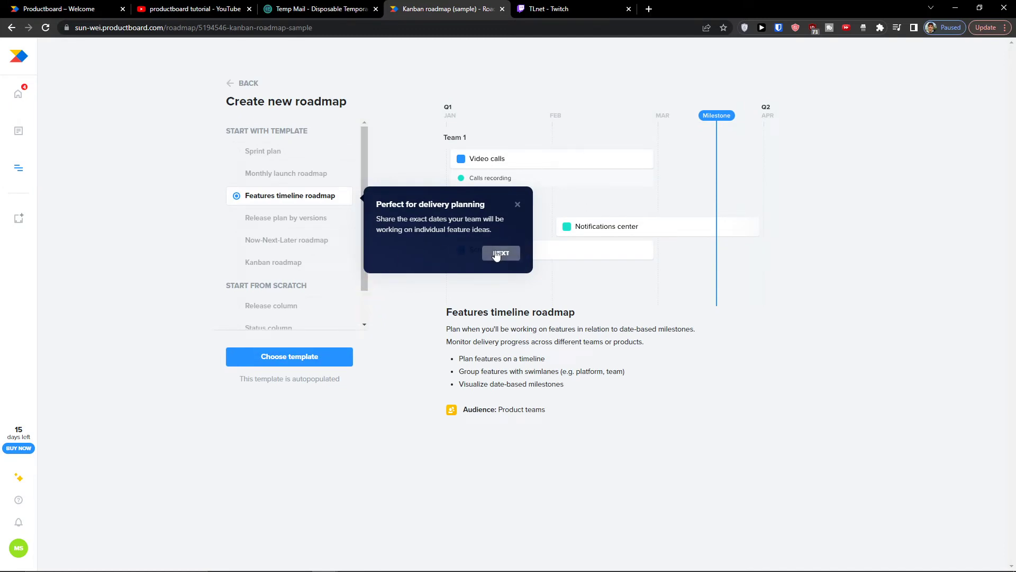
left_click(500, 253)
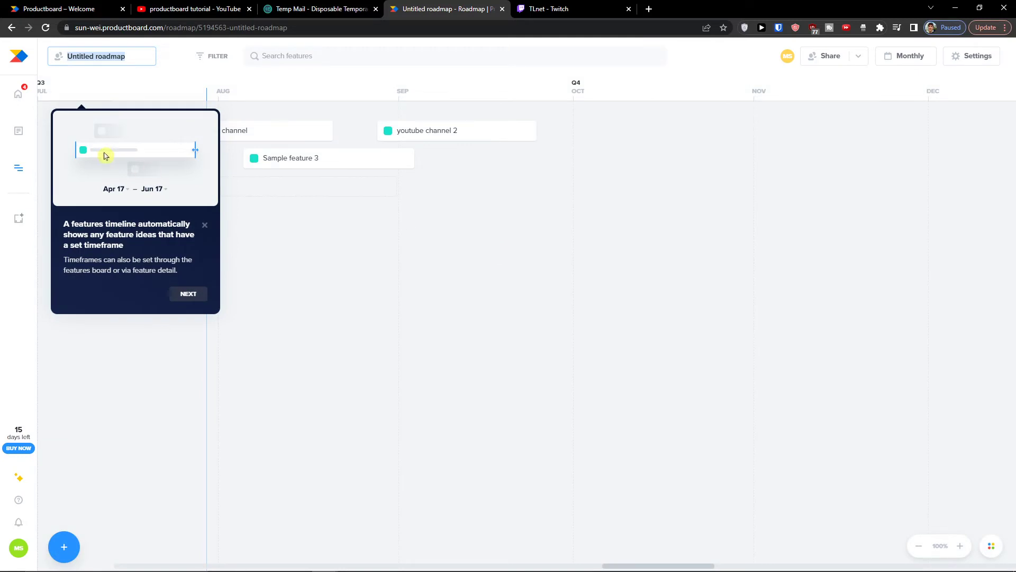
left_click(204, 226)
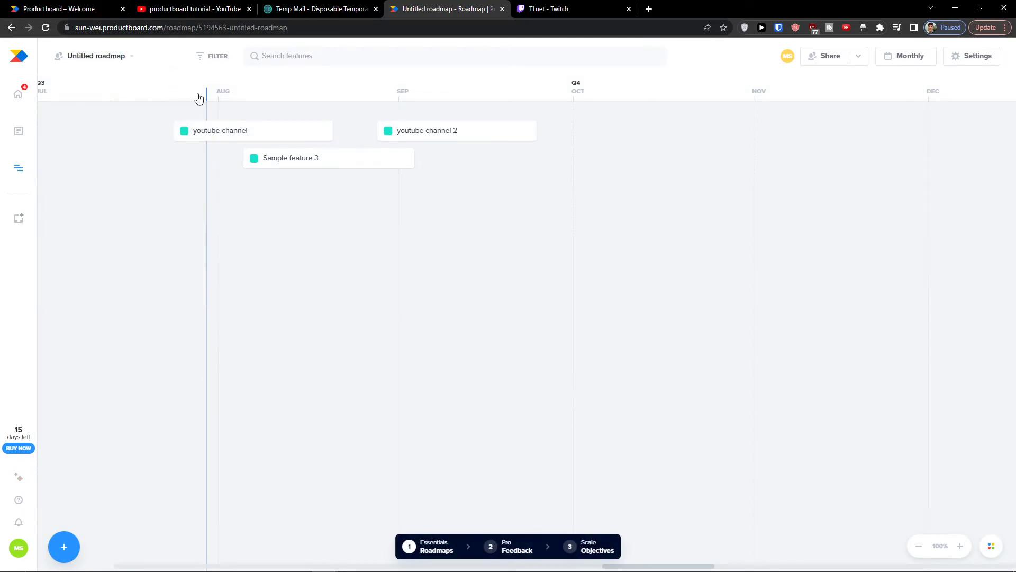
Step: Check the list of available roadmaps from the roadmap title dropdown
left_click(133, 59)
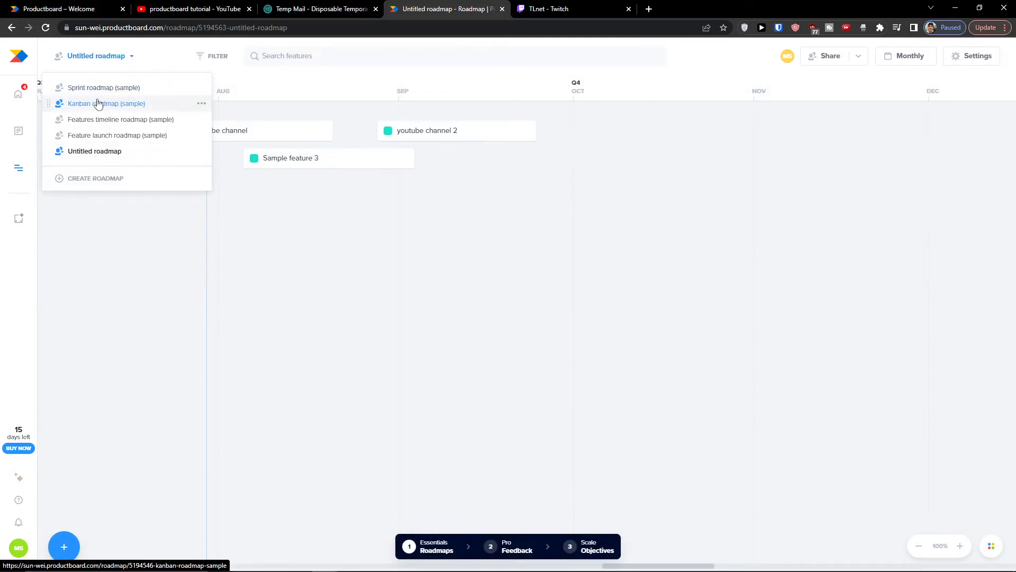
left_click(81, 207)
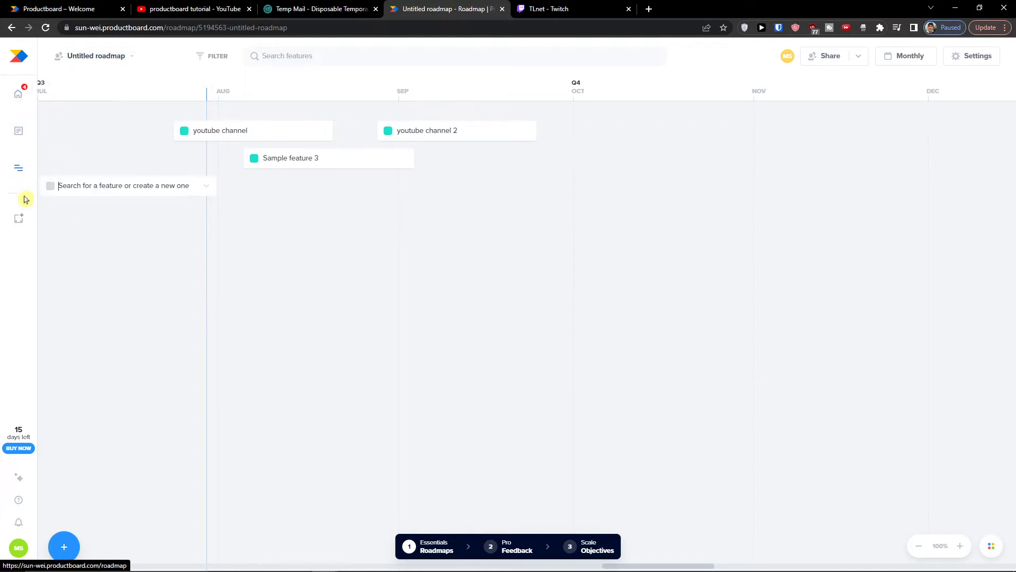
left_click(112, 57)
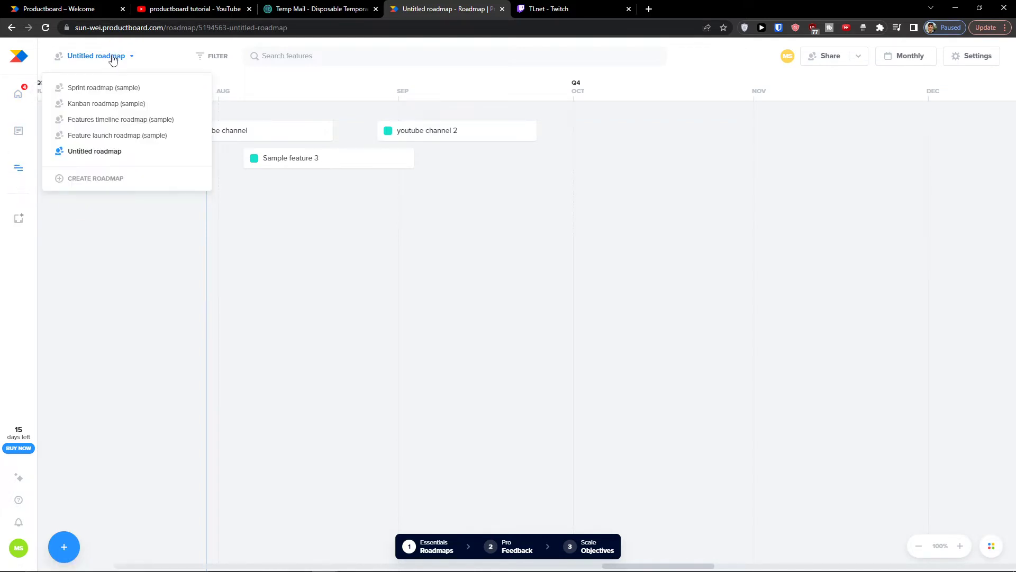
Step: View the Sprint, Kanban, Features timeline and Feature launch sample roadmaps in turn
left_click(105, 94)
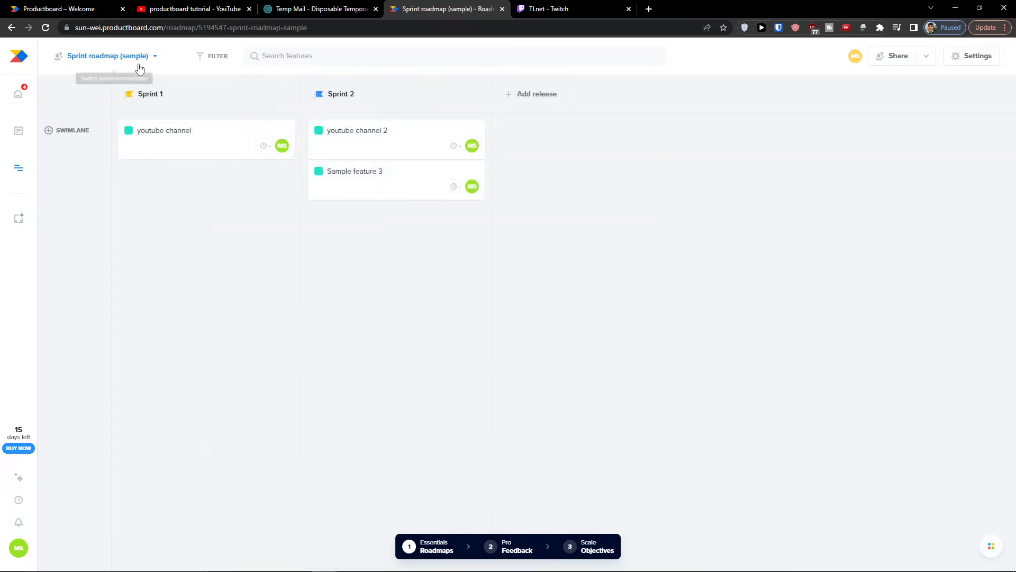
left_click(135, 58)
left_click(121, 108)
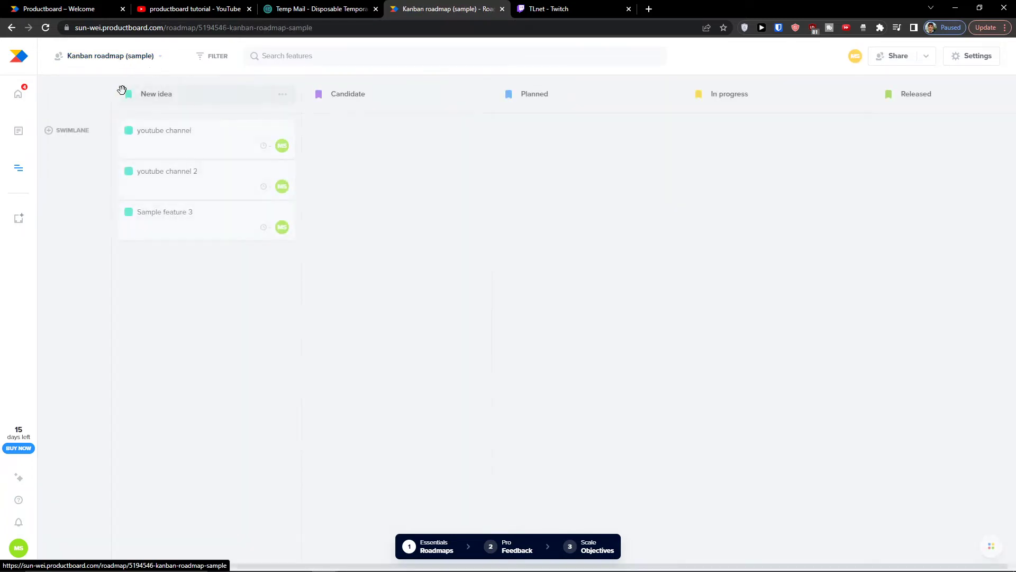
left_click(139, 59)
left_click(126, 125)
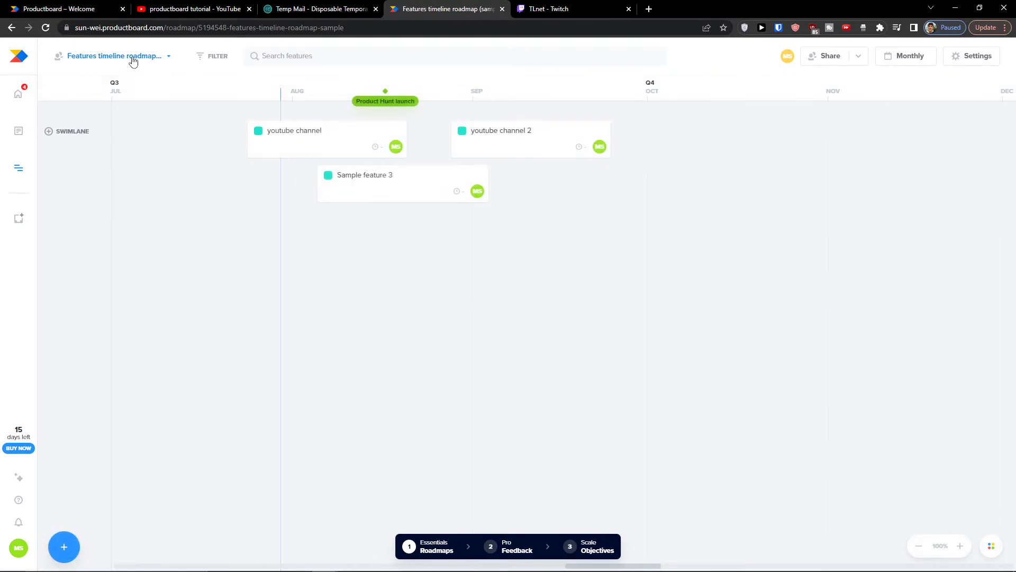
left_click(131, 58)
left_click(119, 138)
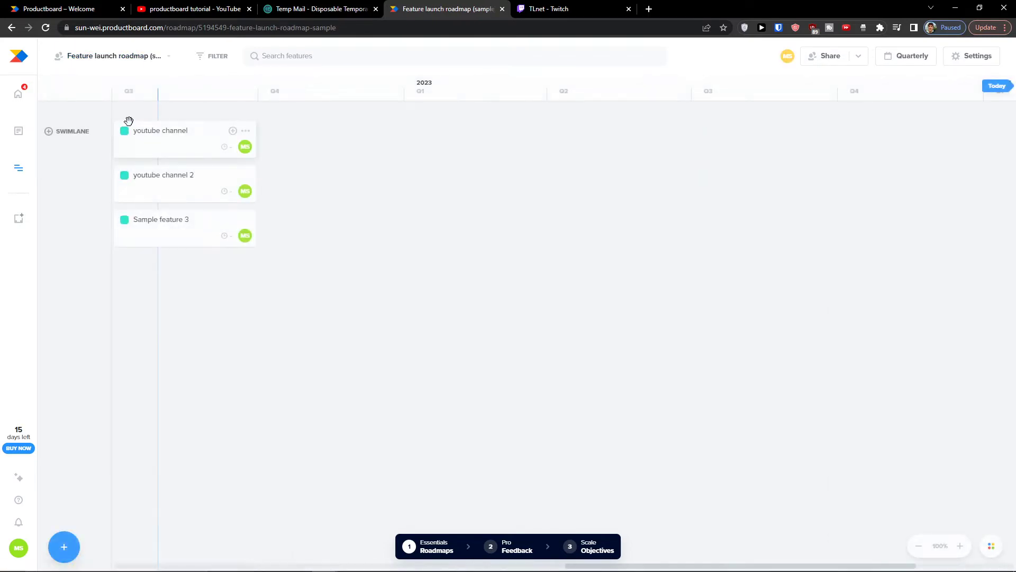
Step: Switch back to the Untitled roadmap and reopen the roadmap list
left_click(100, 56)
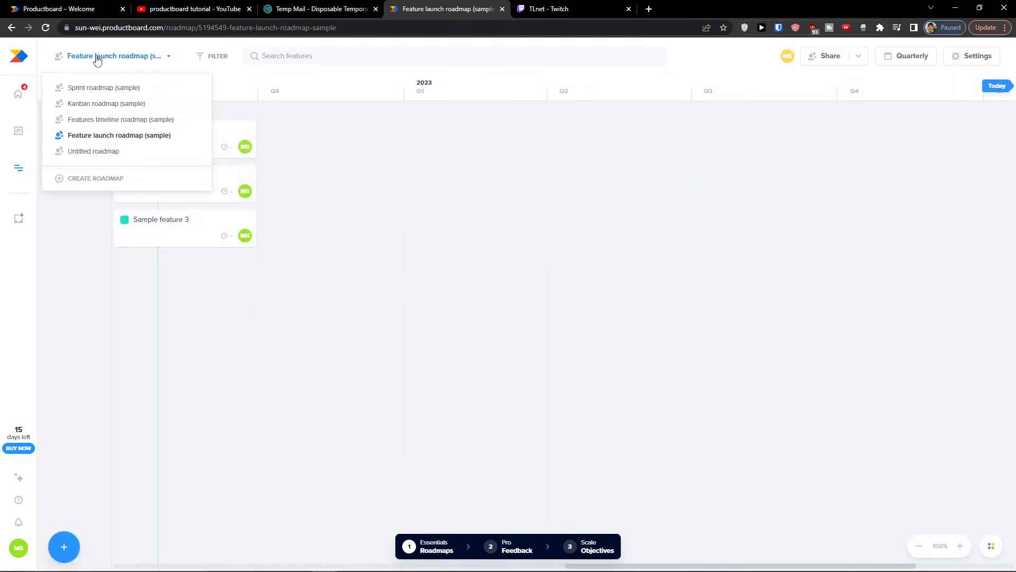
left_click(106, 150)
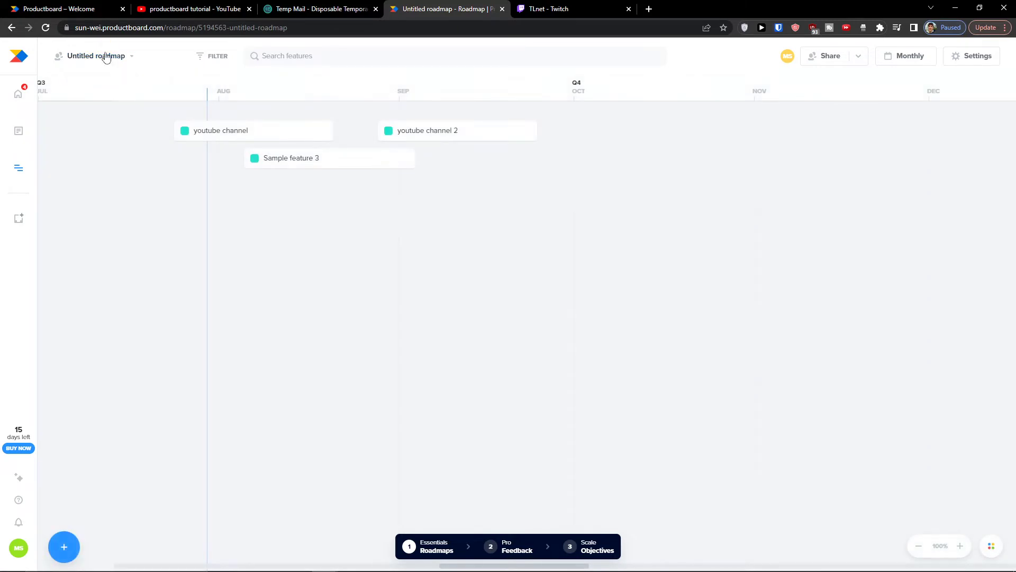
left_click(102, 57)
Step: Start a new roadmap and preview the Monthly launch, Release plan by versions and Kanban templates
left_click(112, 180)
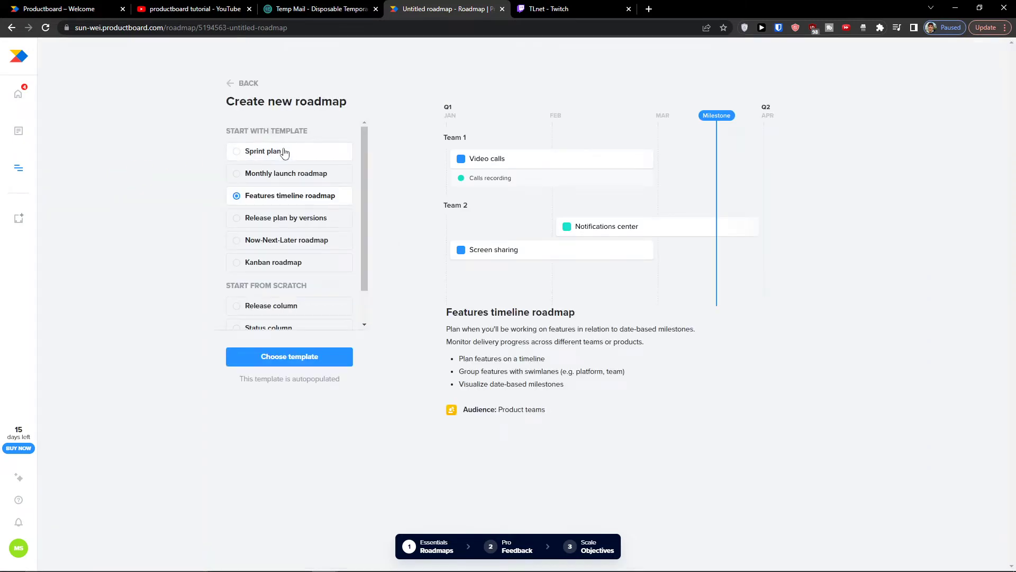
scroll(311, 137, "down", 1)
scroll(312, 140, "up", 1)
left_click(270, 175)
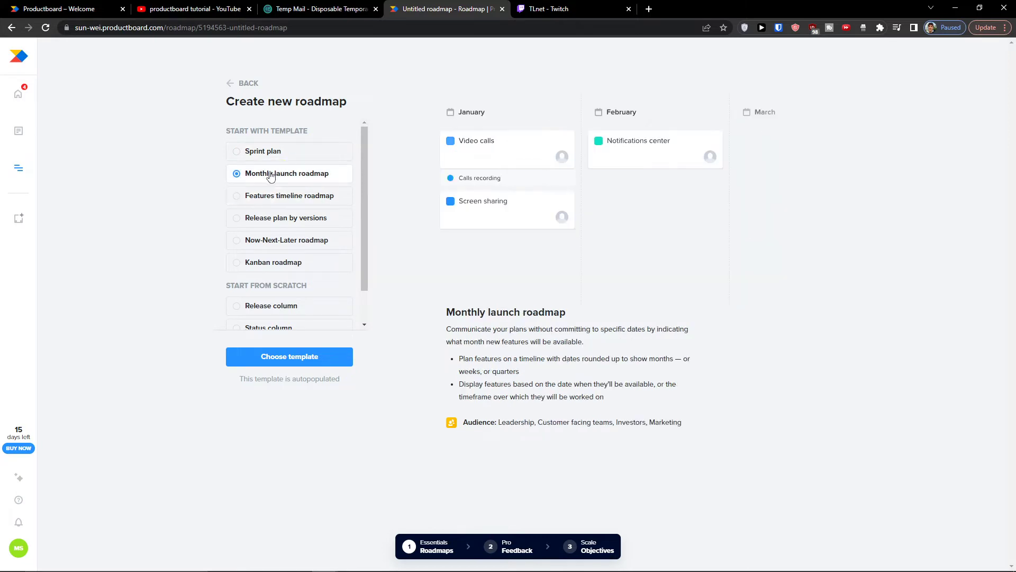
left_click(272, 219)
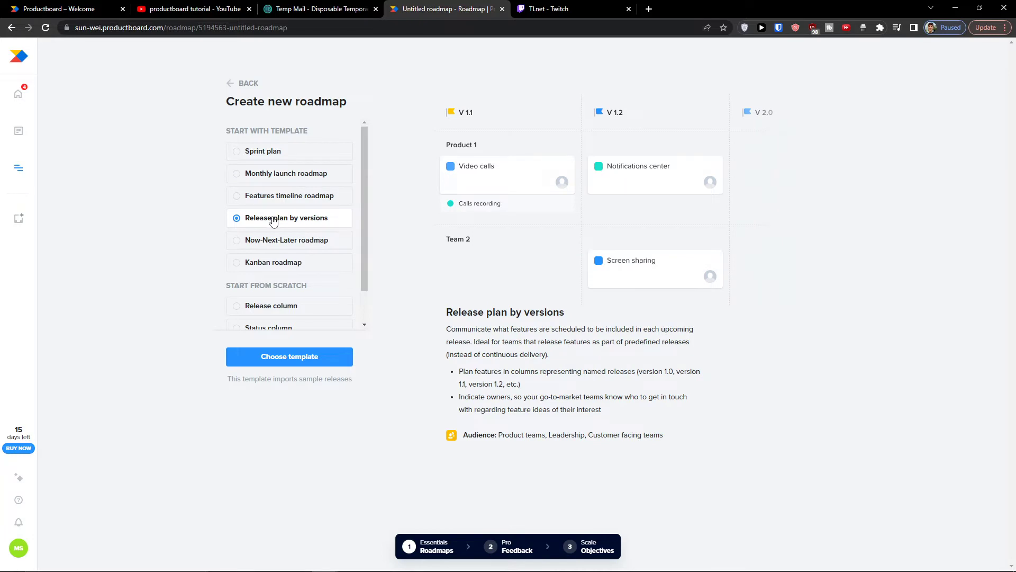
scroll(290, 222, "down", 1)
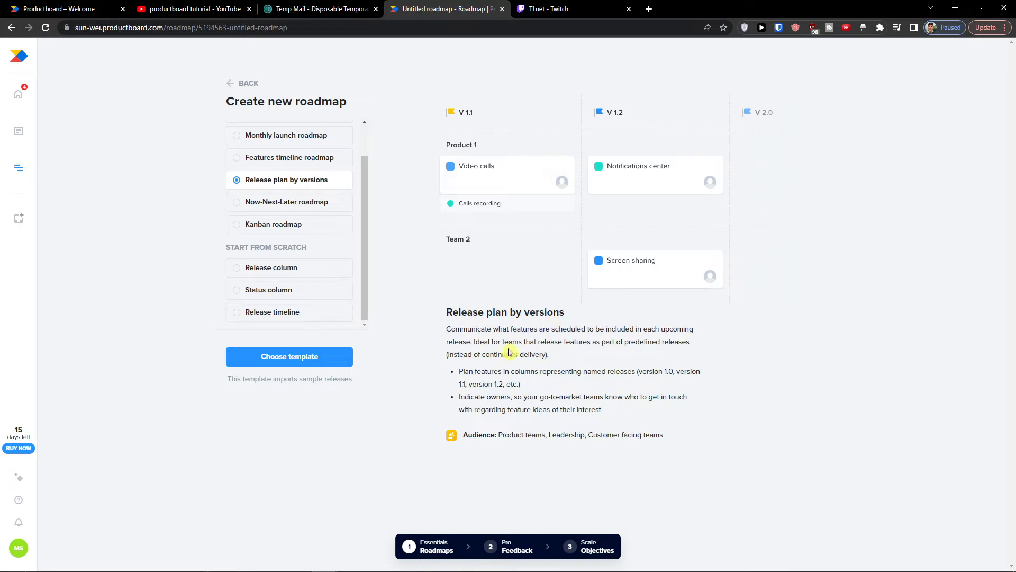
left_click(258, 227)
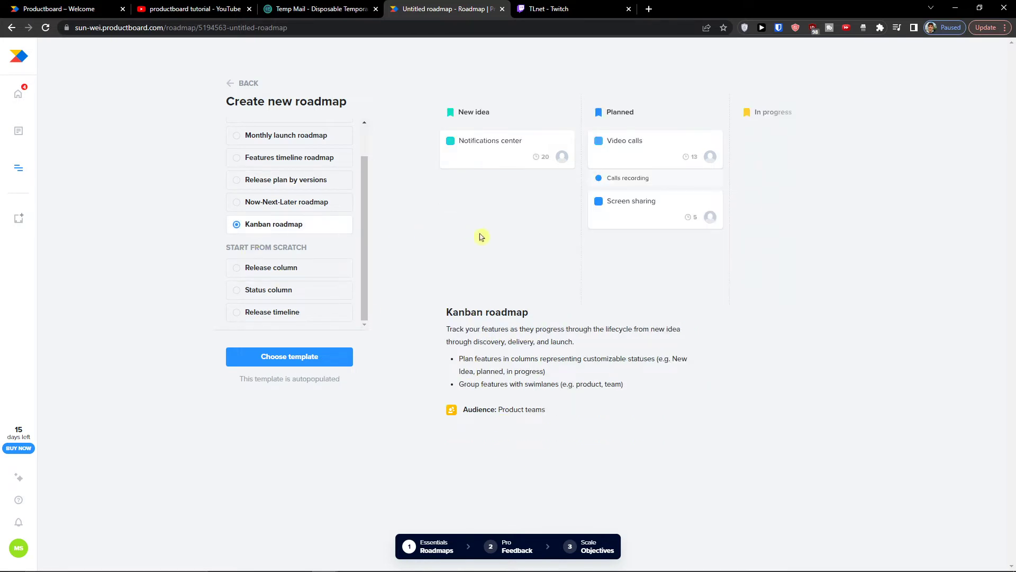
Step: Preview the release column, status column and release timeline scratch options, Now-Next-Later, then Sprint plan
left_click(319, 271)
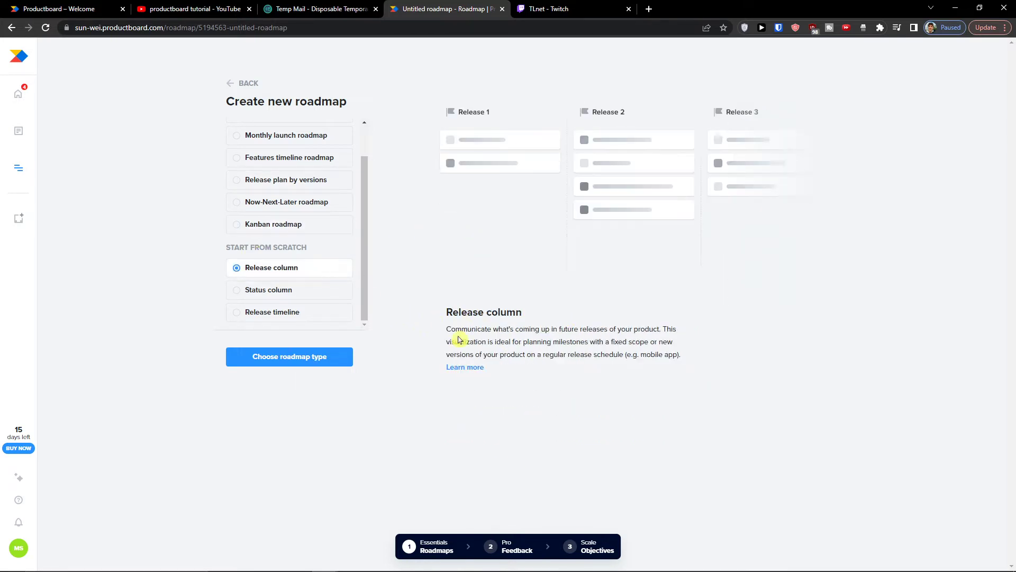
left_click(320, 293)
left_click(324, 310)
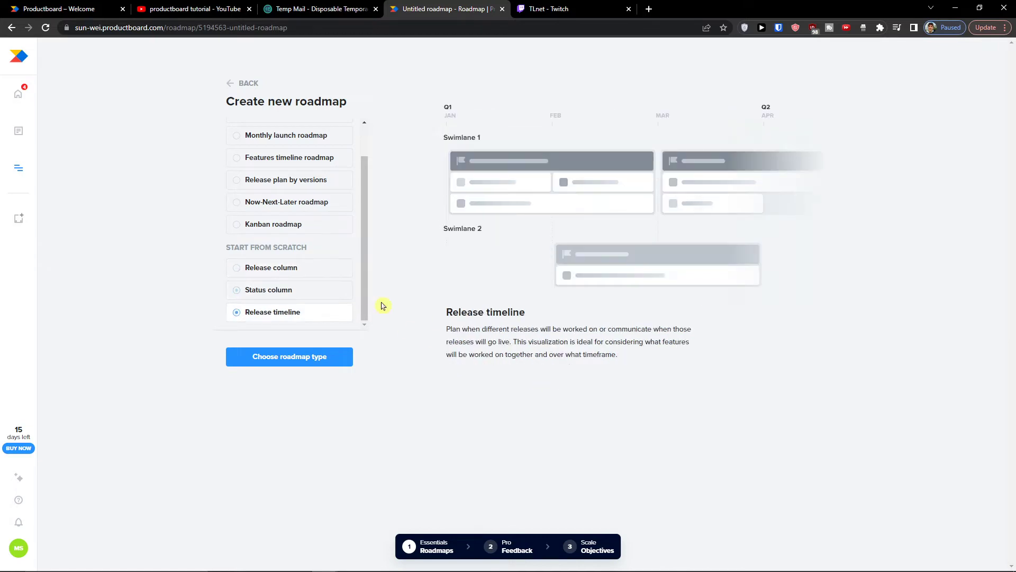
left_click(286, 203)
scroll(275, 196, "up", 1)
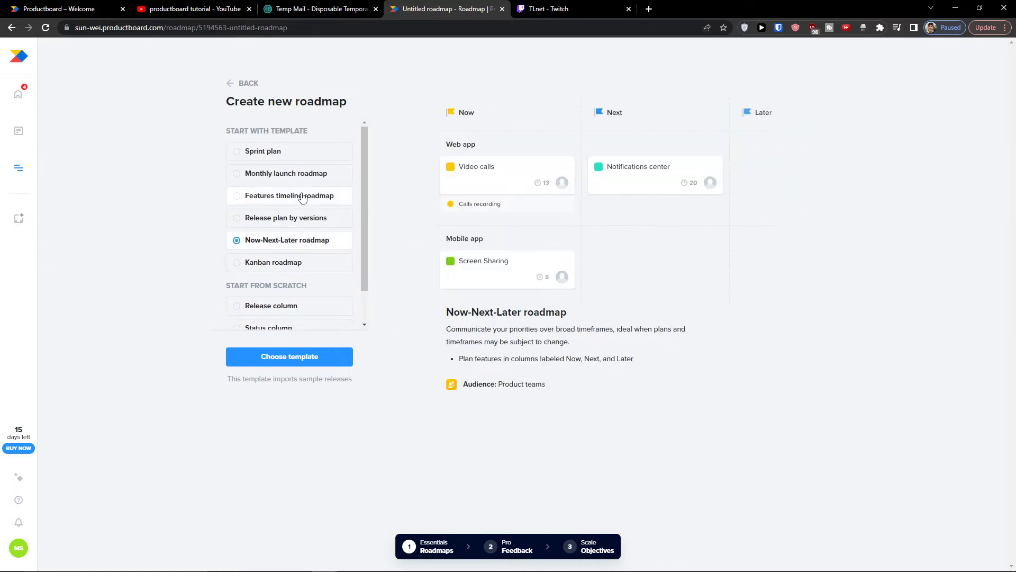
left_click(276, 154)
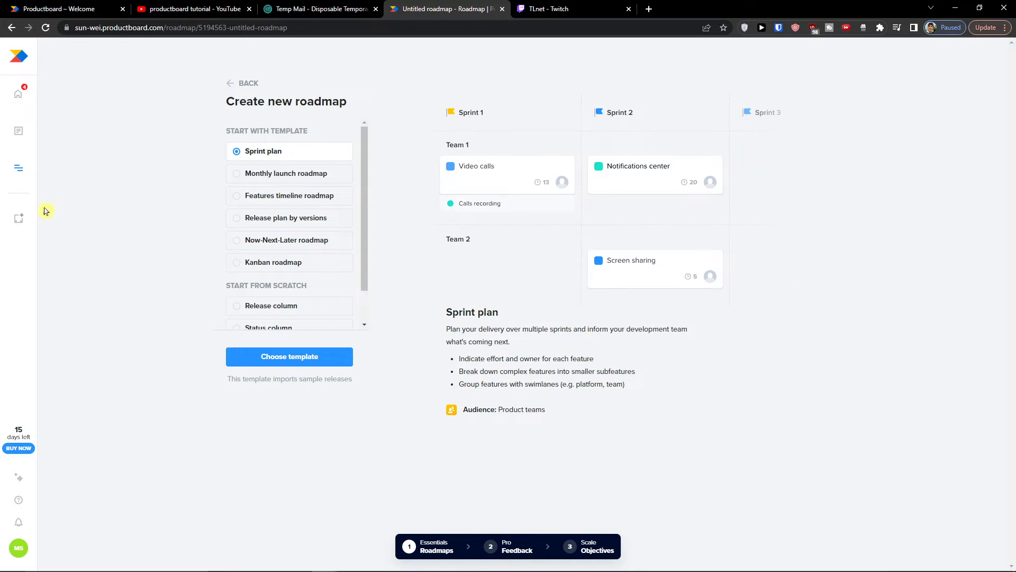
left_click(27, 108)
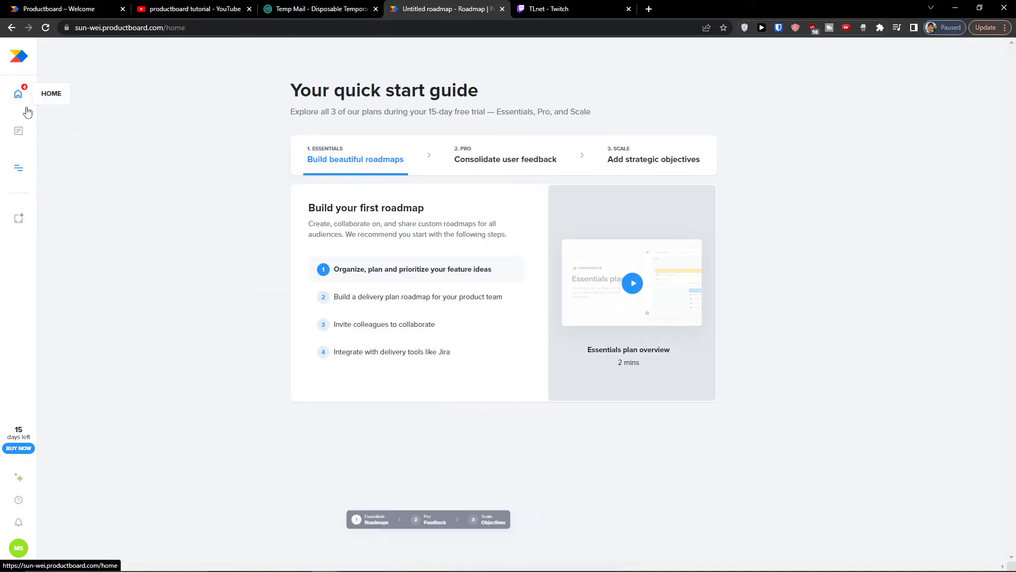
left_click(375, 331)
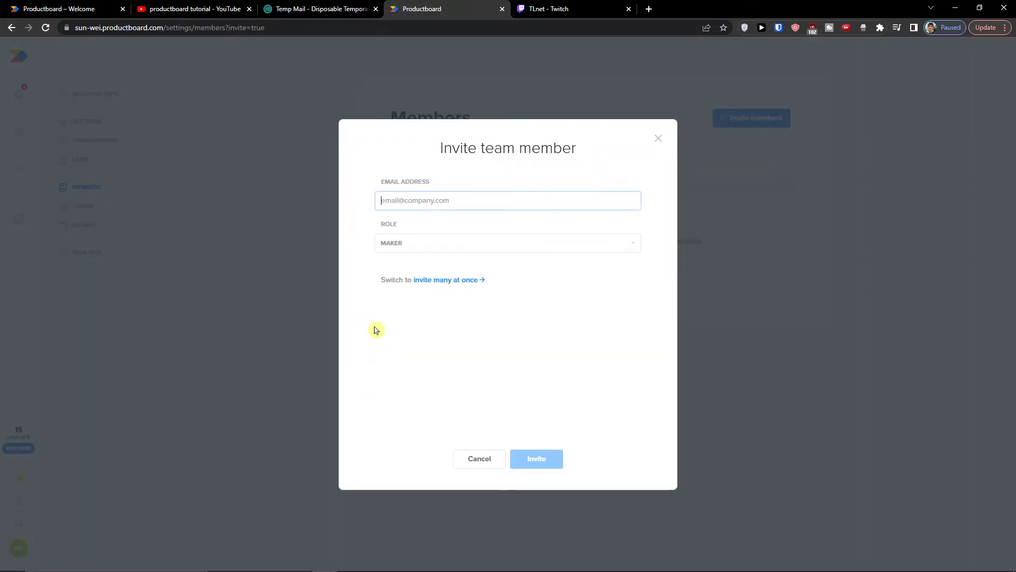
left_click(494, 470)
left_click(494, 471)
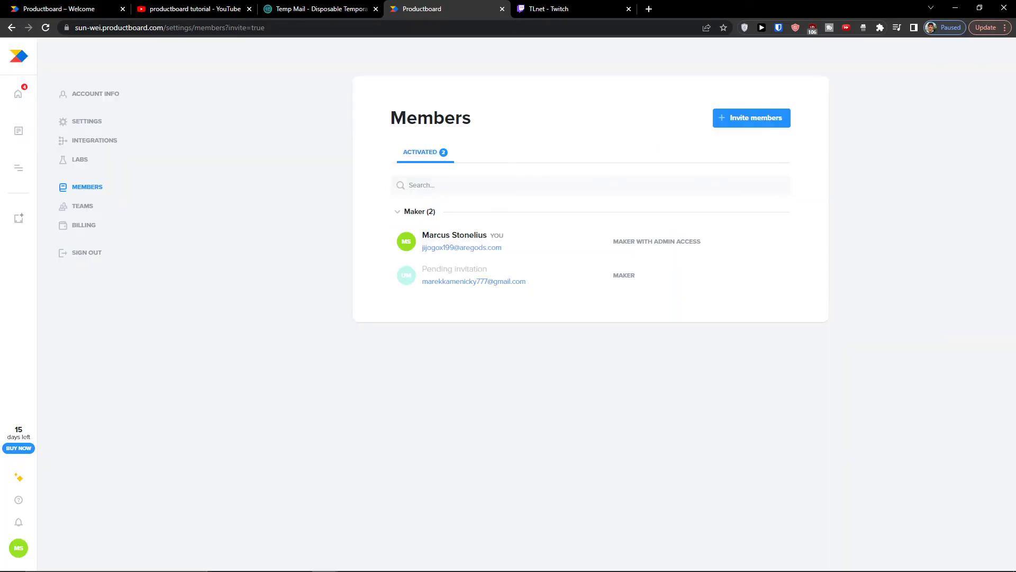
left_click(5, 45)
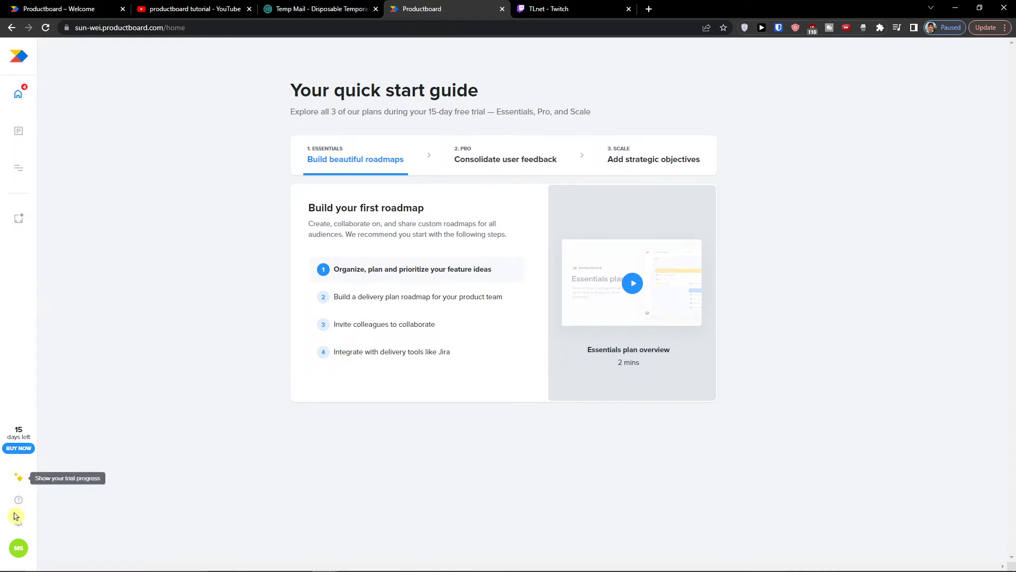
left_click(19, 548)
left_click(22, 550)
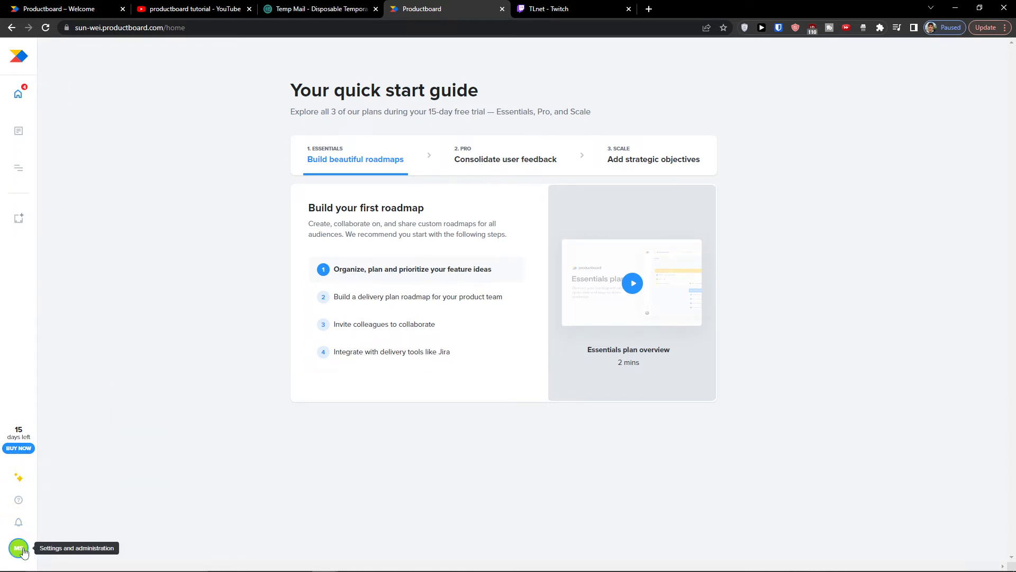
left_click(18, 548)
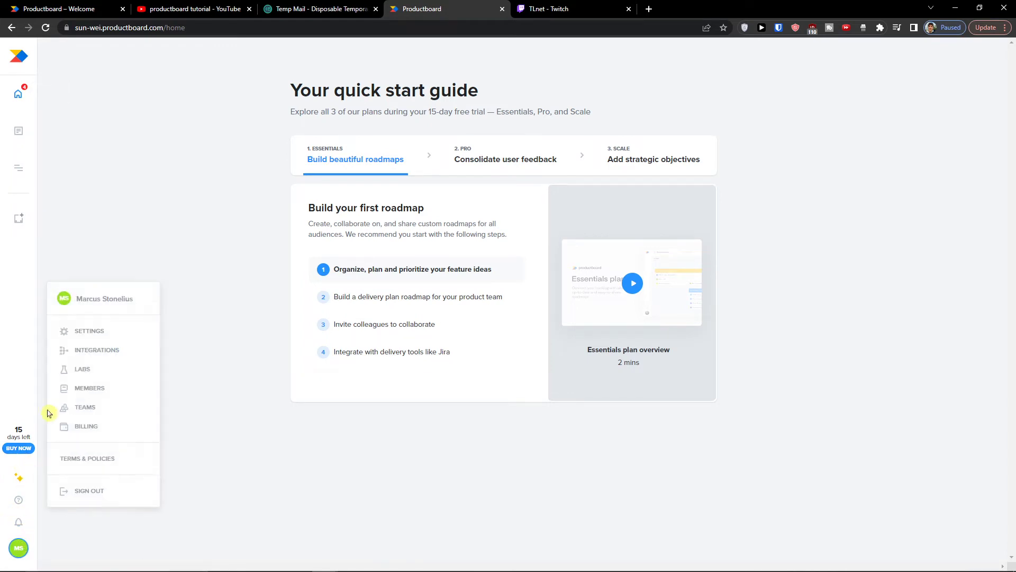
left_click(90, 389)
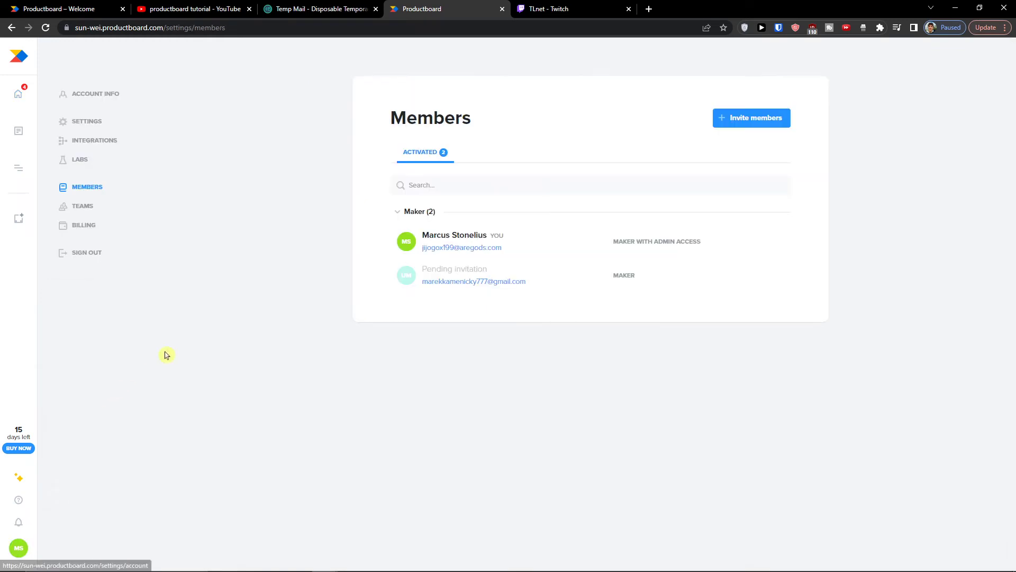
key("ctrl+plus")
key("ctrl+plus")
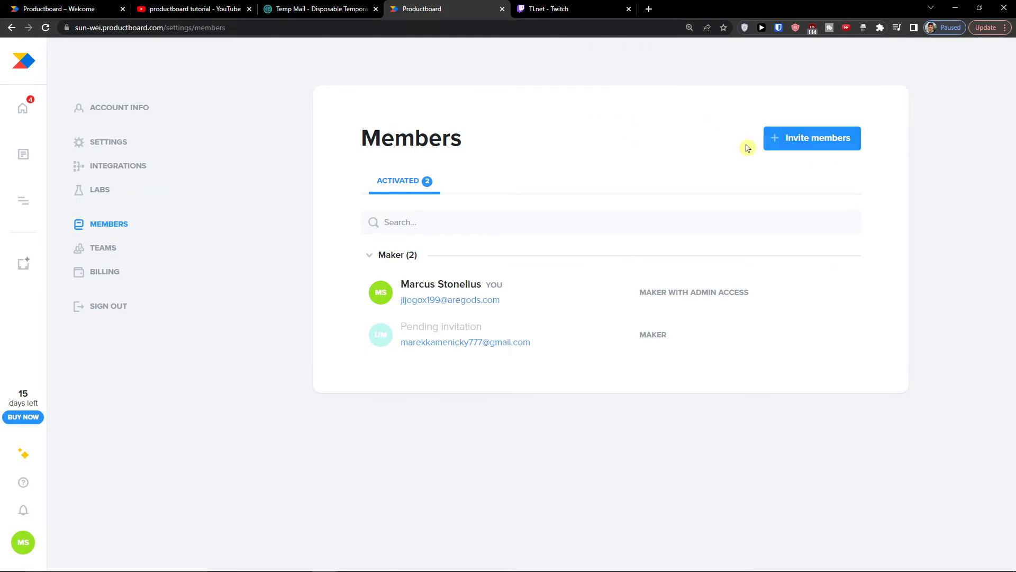
left_click(119, 254)
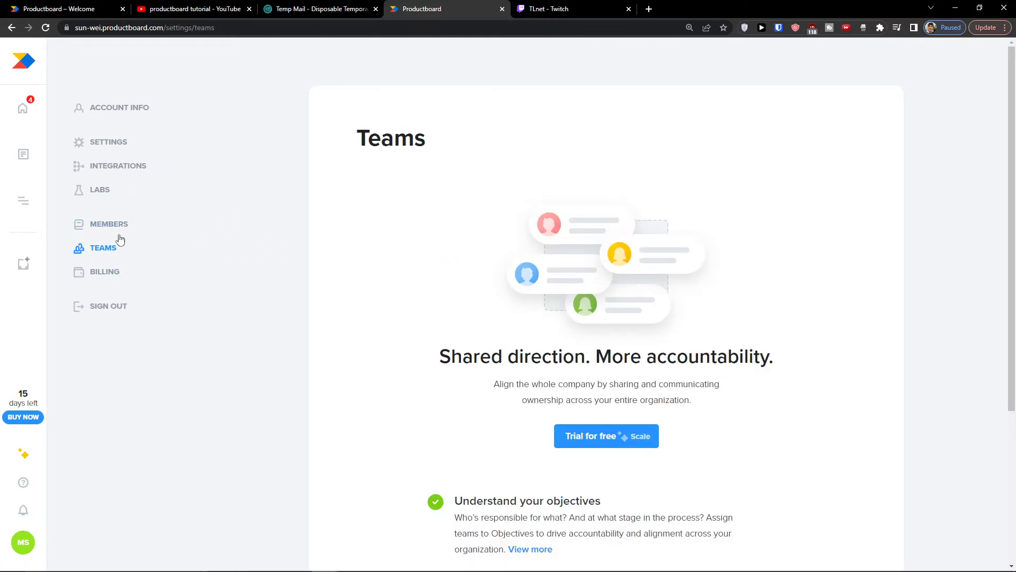
left_click(117, 226)
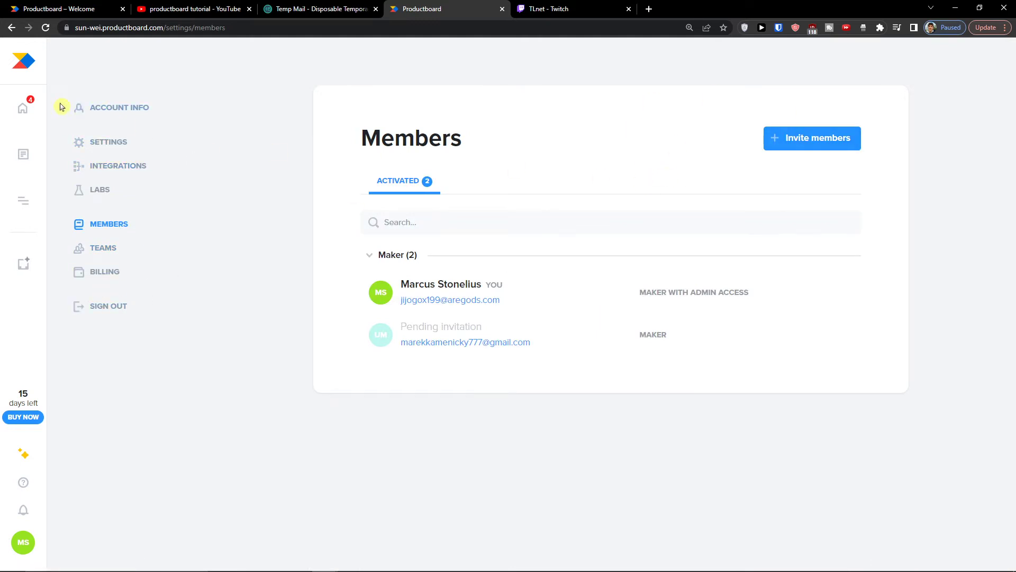
left_click(24, 109)
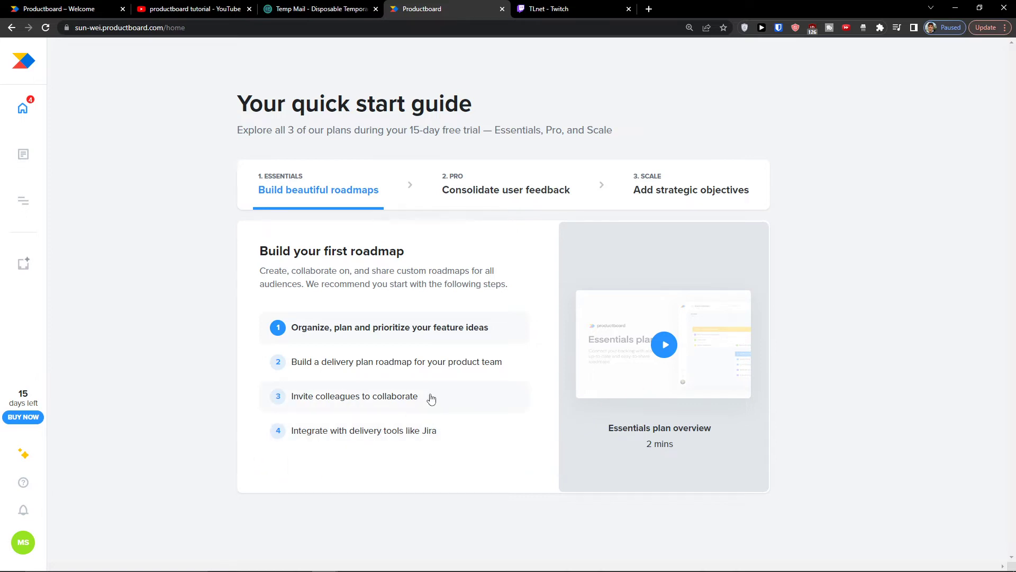
Step: Start the Pro feedback trial and step through its tour on the Insights notes page
left_click(508, 196)
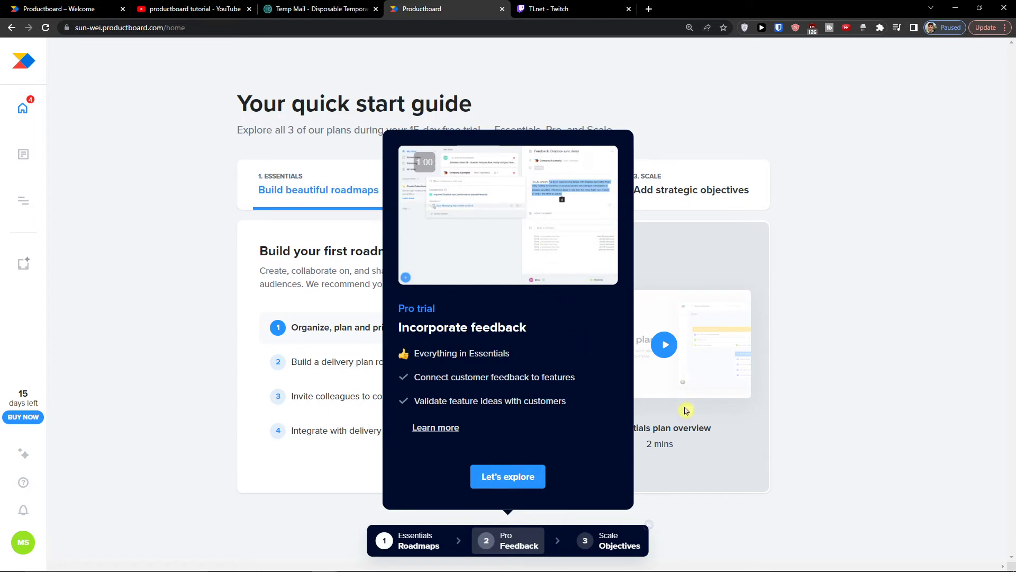
left_click(509, 479)
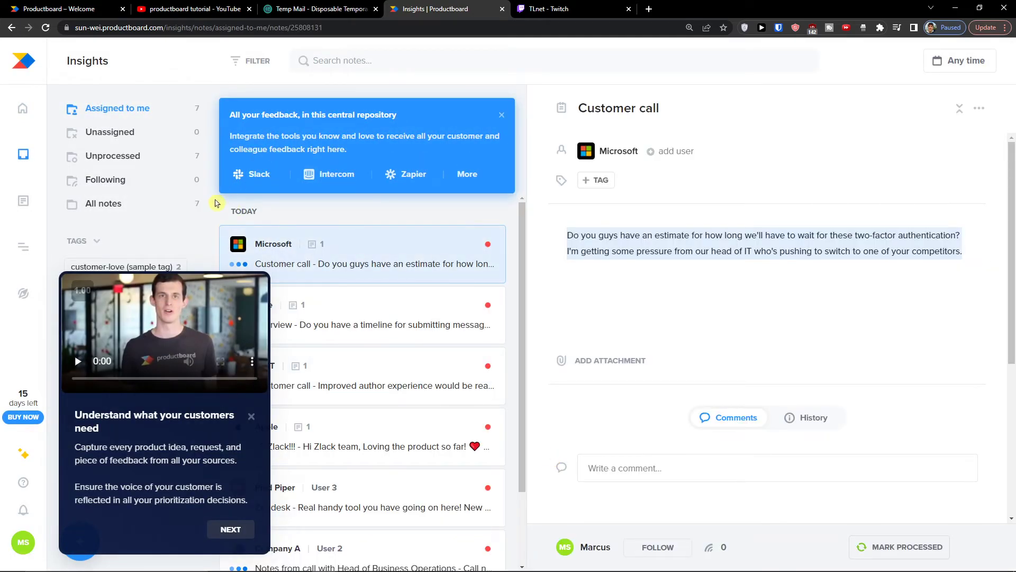
left_click(230, 529)
left_click(448, 501)
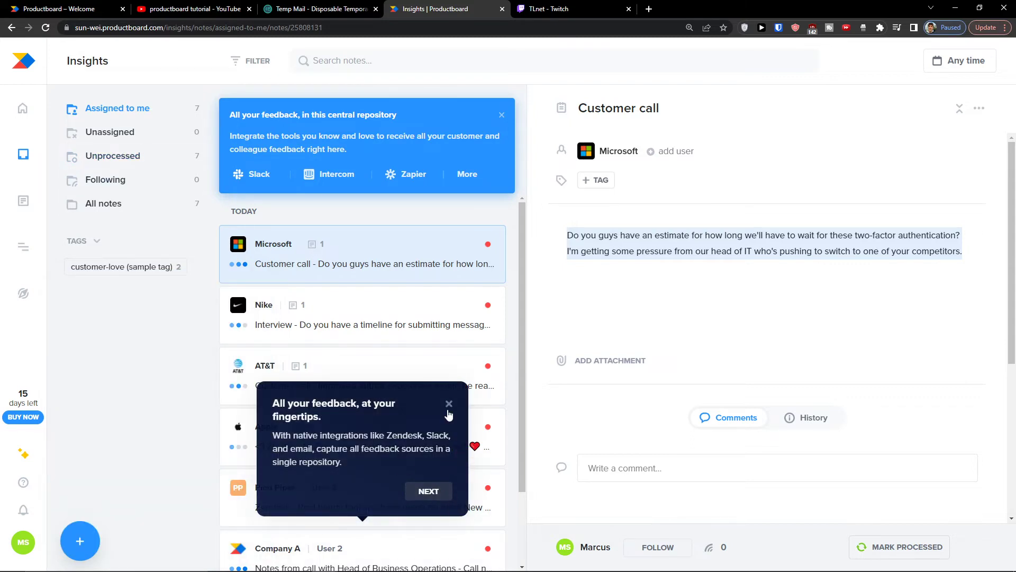
Step: Dismiss the remaining tour and objectives popups, then view the Essentials roadmaps trial details
left_click(464, 540)
left_click(77, 303)
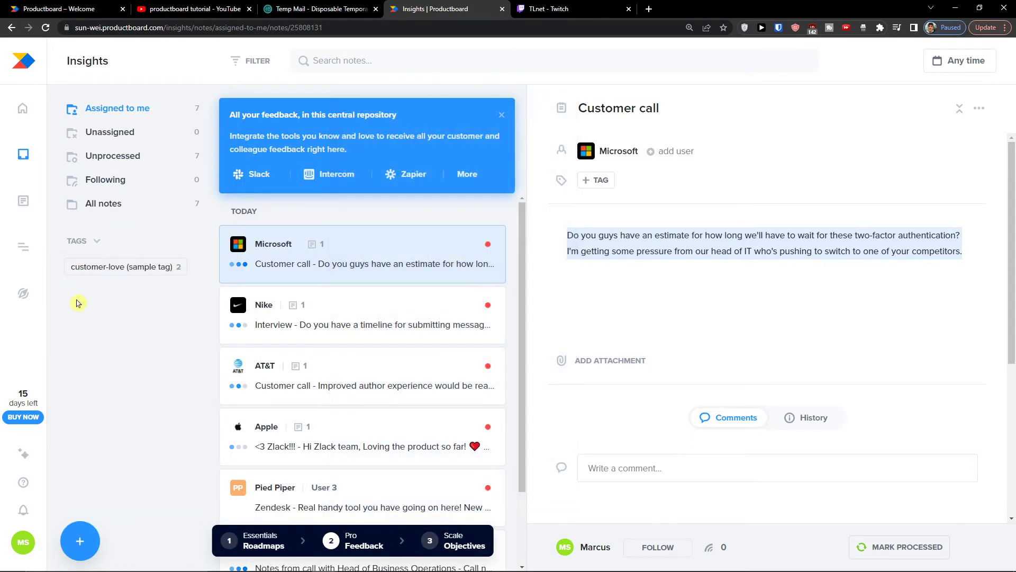
left_click(247, 540)
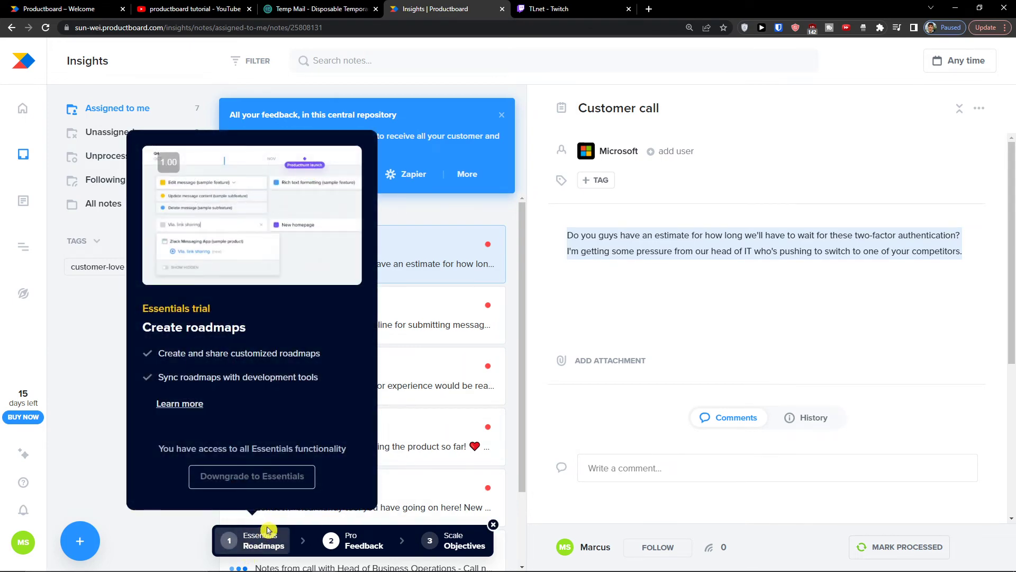
mouse_move(343, 545)
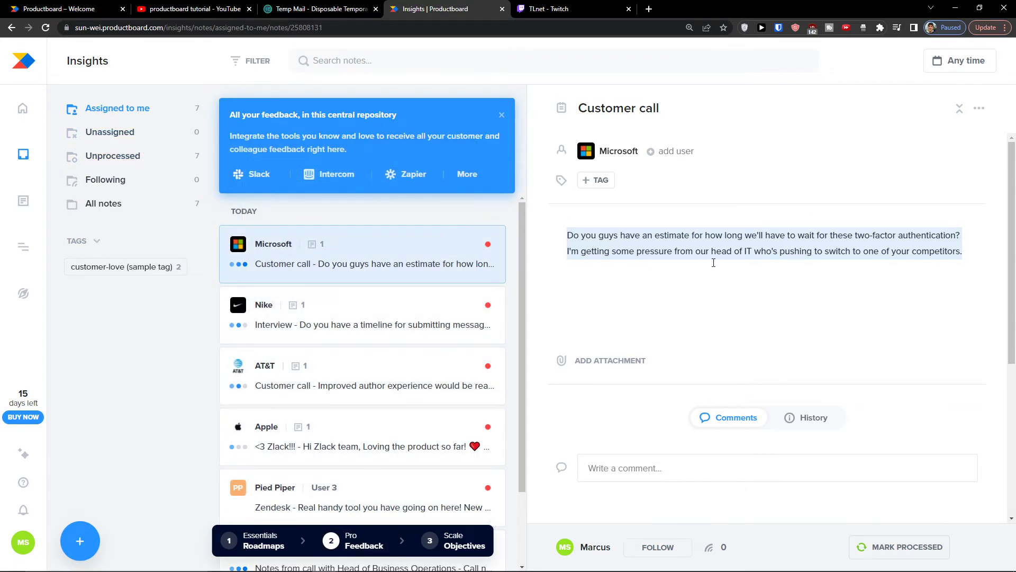
mouse_move(602, 251)
left_click(471, 177)
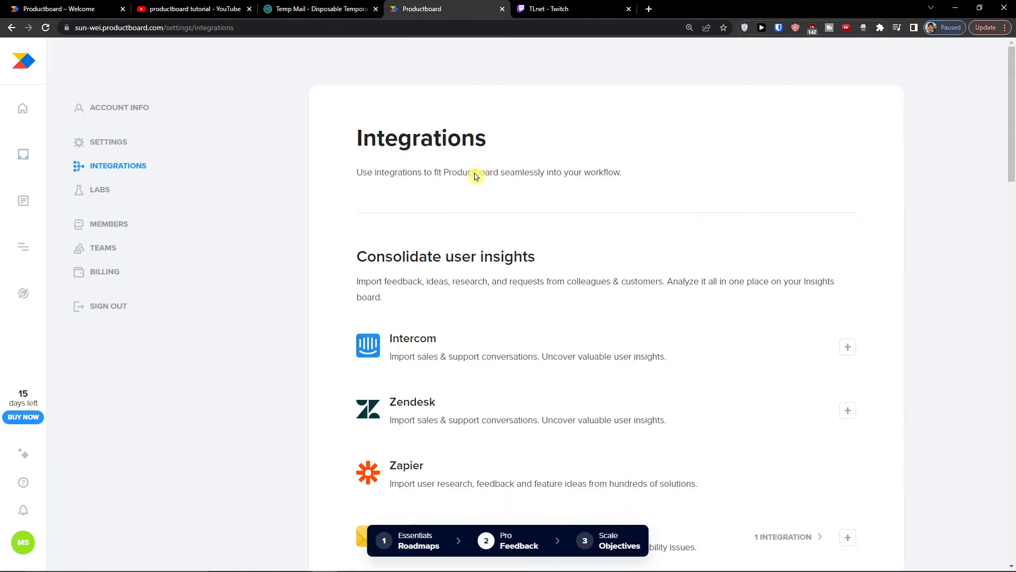
scroll(472, 204, "down", 8)
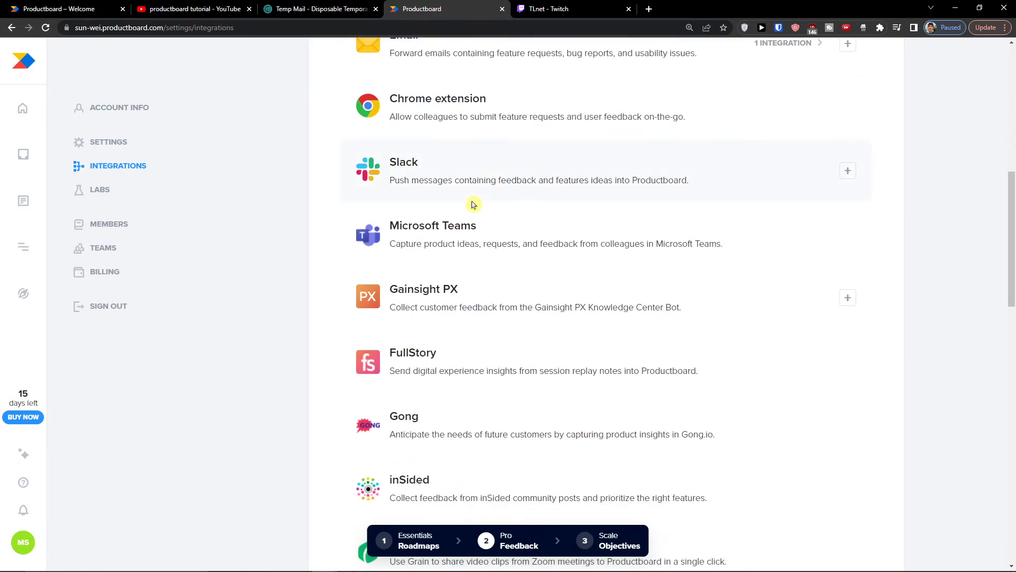
scroll(473, 204, "down", 5)
scroll(473, 204, "up", 2)
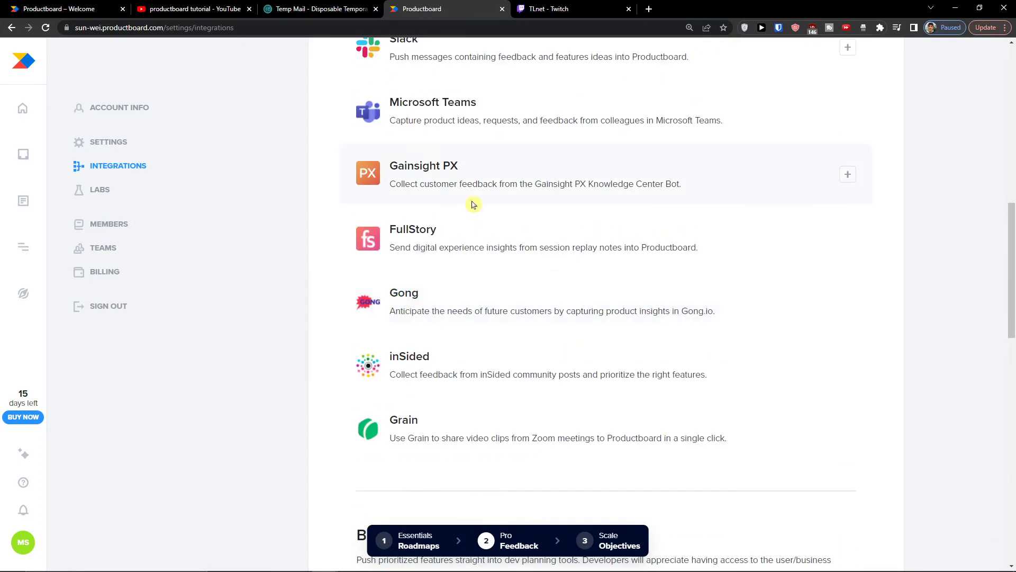
scroll(475, 208, "up", 5)
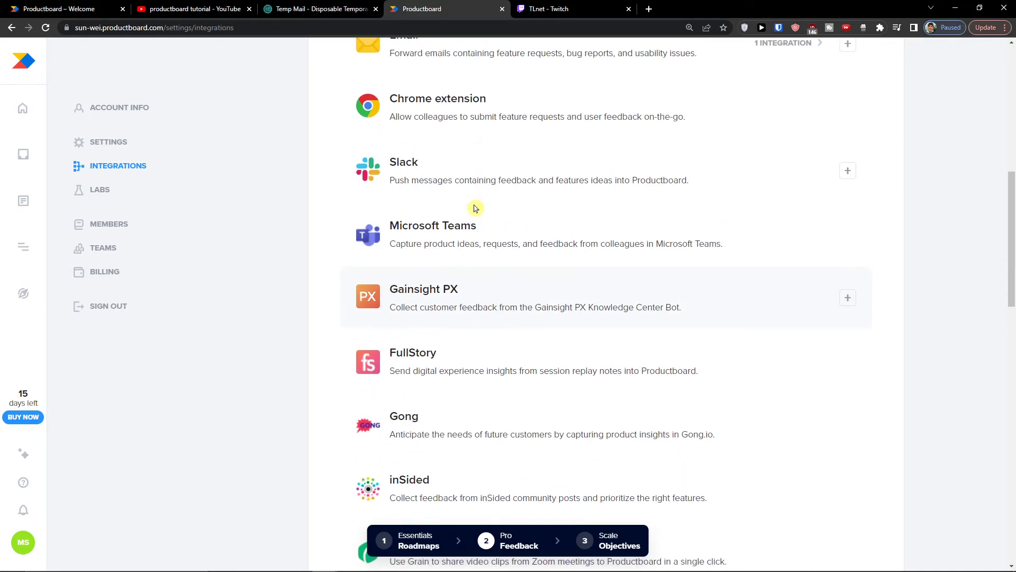
left_click(12, 28)
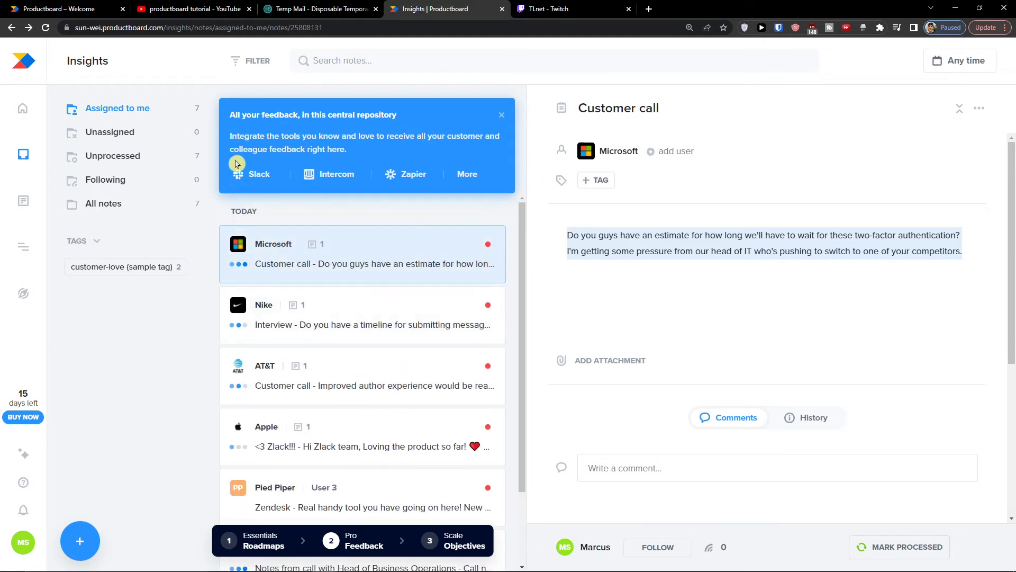
scroll(394, 338, "down", 2)
mouse_move(458, 551)
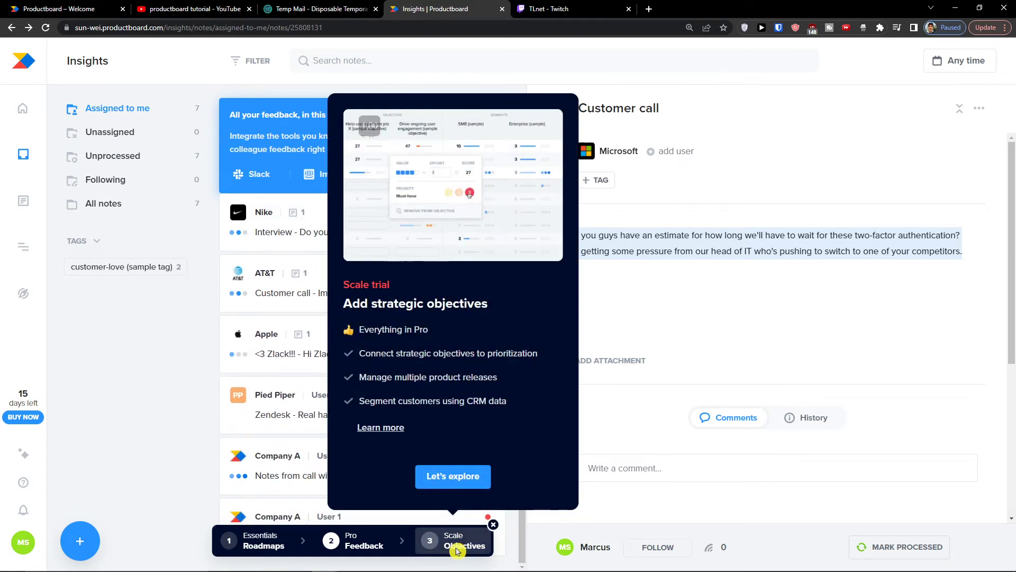
left_click(447, 479)
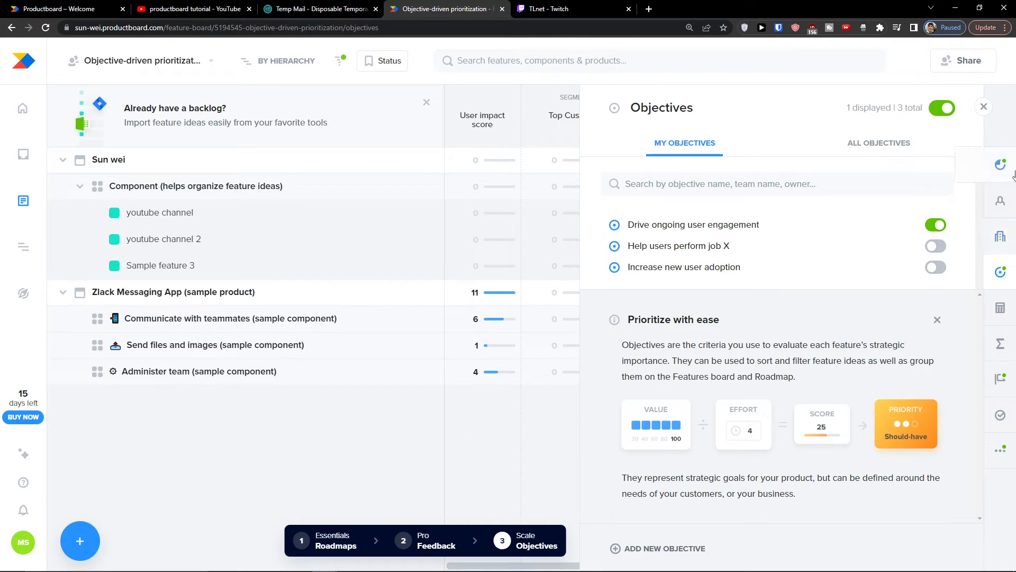
Step: Toggle Help users perform job X on and off, leaving only Drive ongoing user engagement shown
left_click(684, 188)
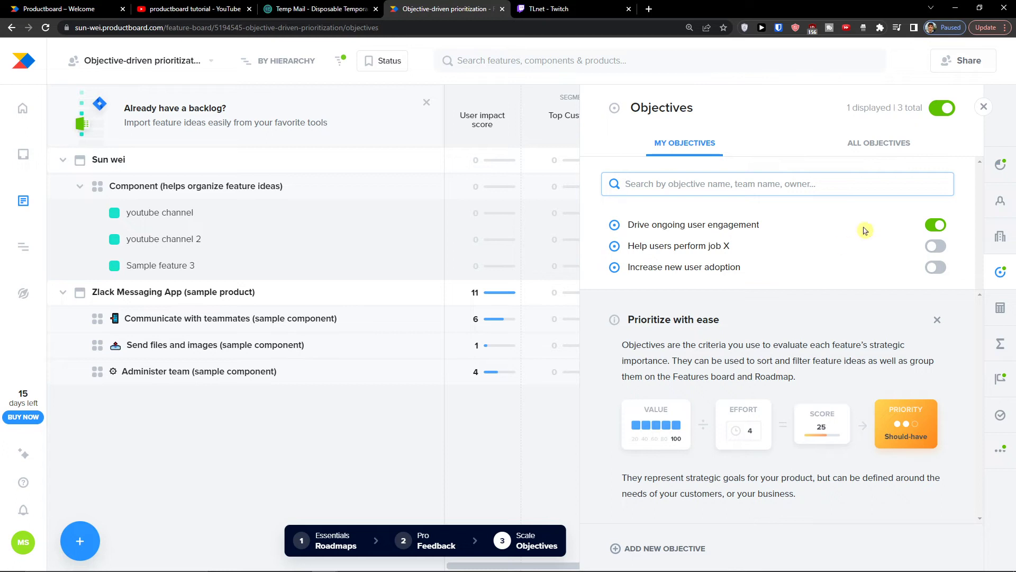
left_click(929, 245)
left_click(935, 249)
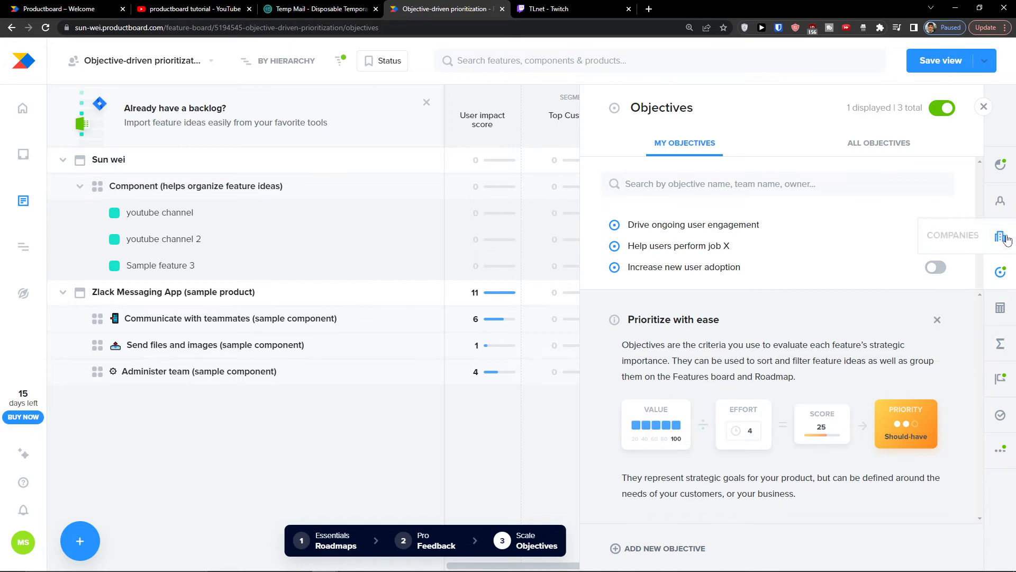
Step: Look through the segments, users and companies panels, then add a new objective from Objectives
left_click(1000, 167)
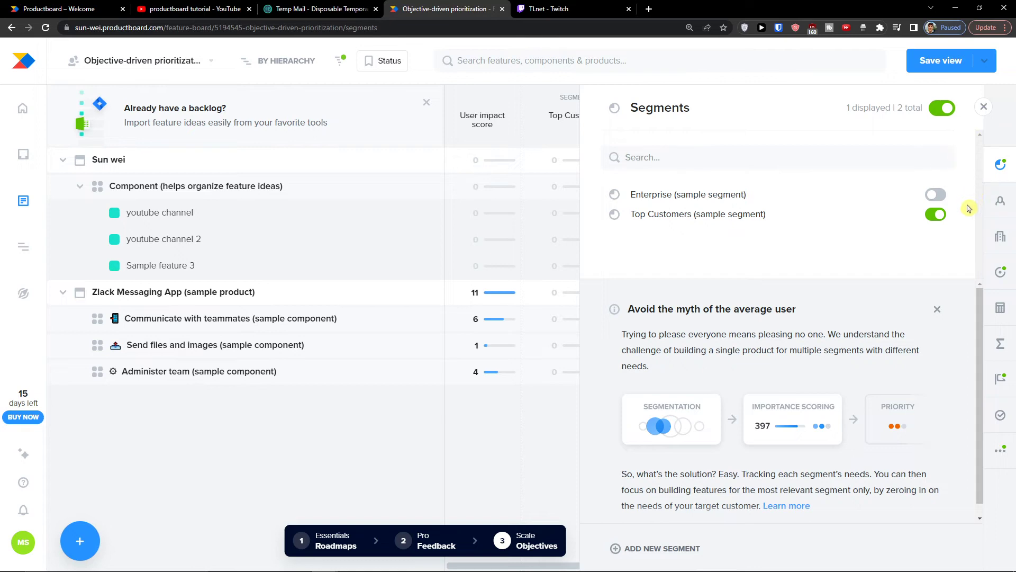
left_click(1005, 211)
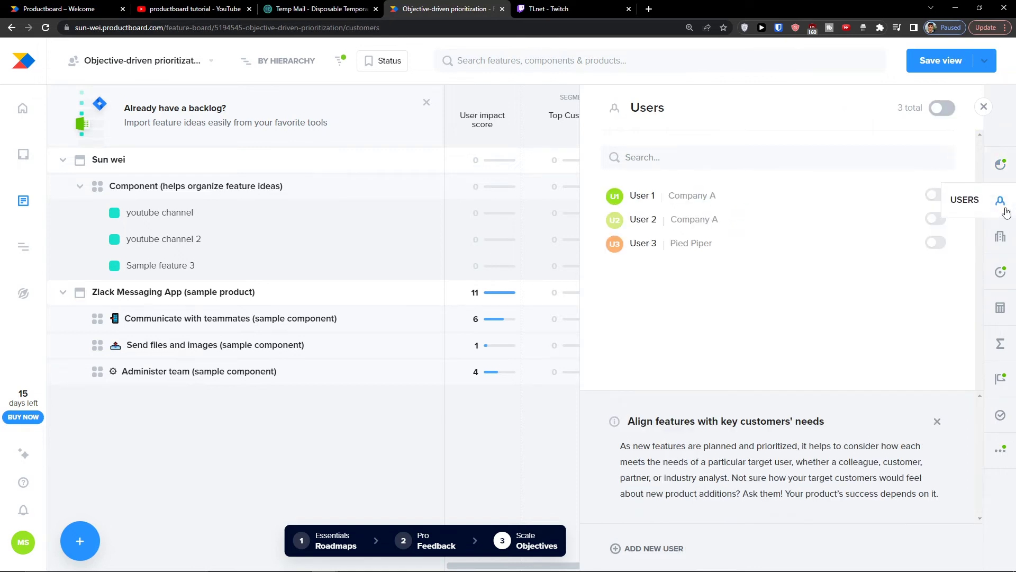
left_click(1001, 237)
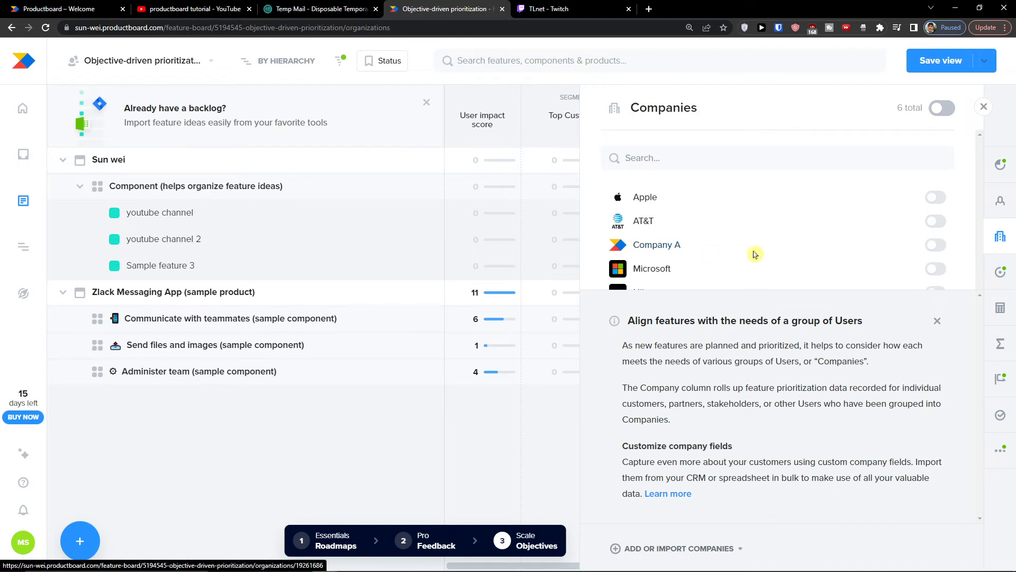
left_click(1009, 281)
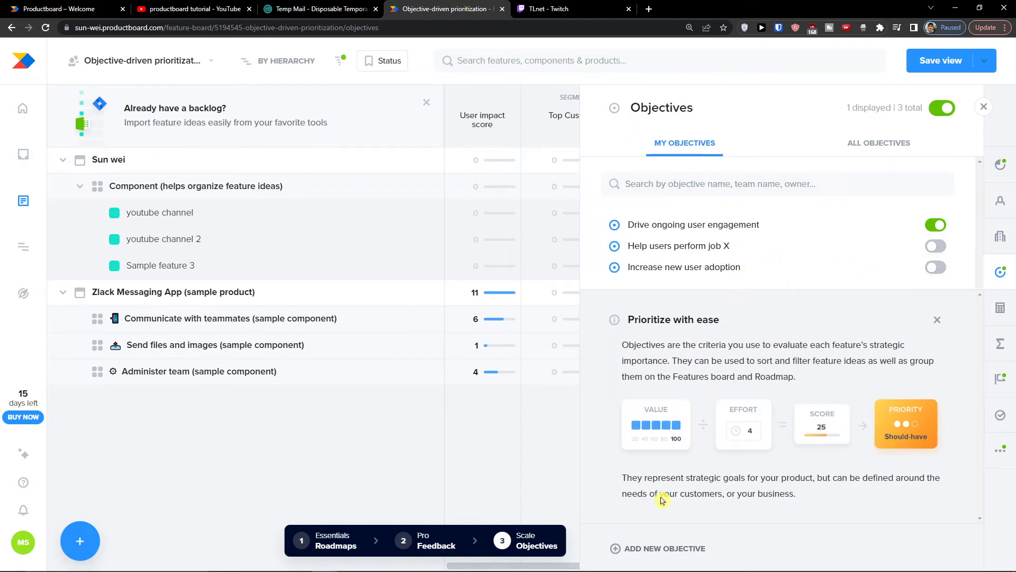
left_click(660, 548)
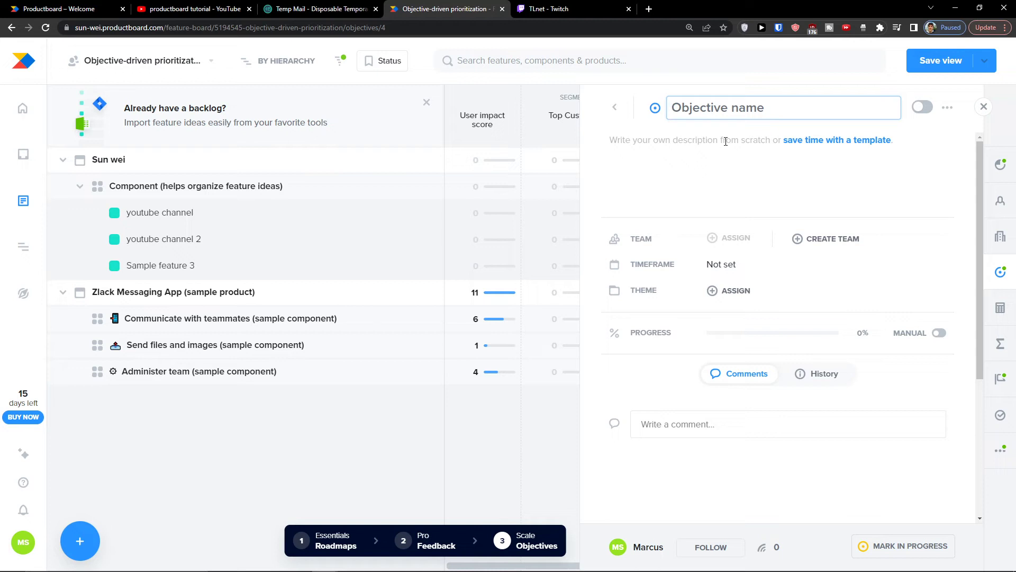
Step: Check Drivers & Scores, then show the Formulas panel with the RICE Score formula switched off
left_click(615, 107)
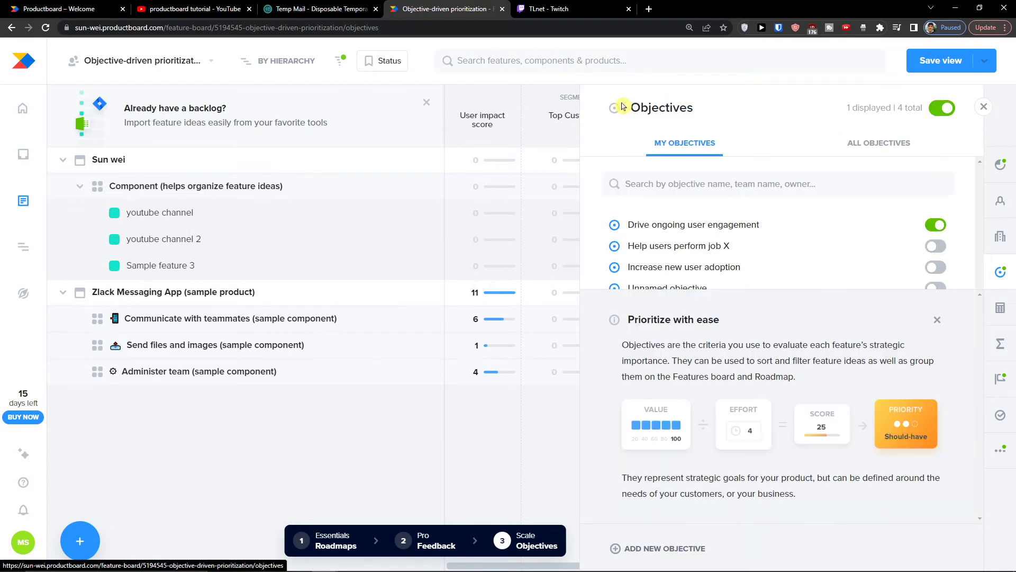
left_click(1011, 307)
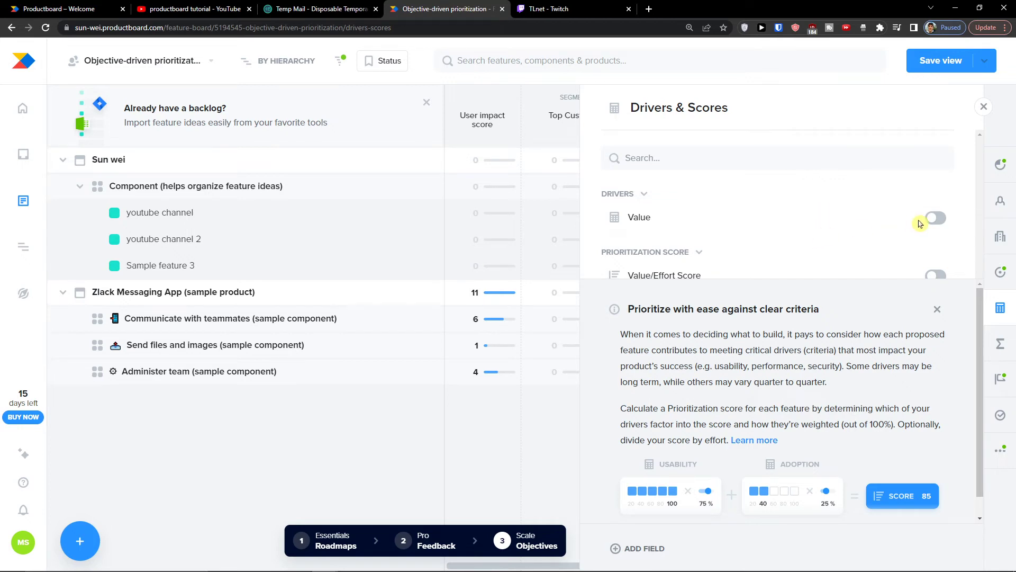
left_click(937, 309)
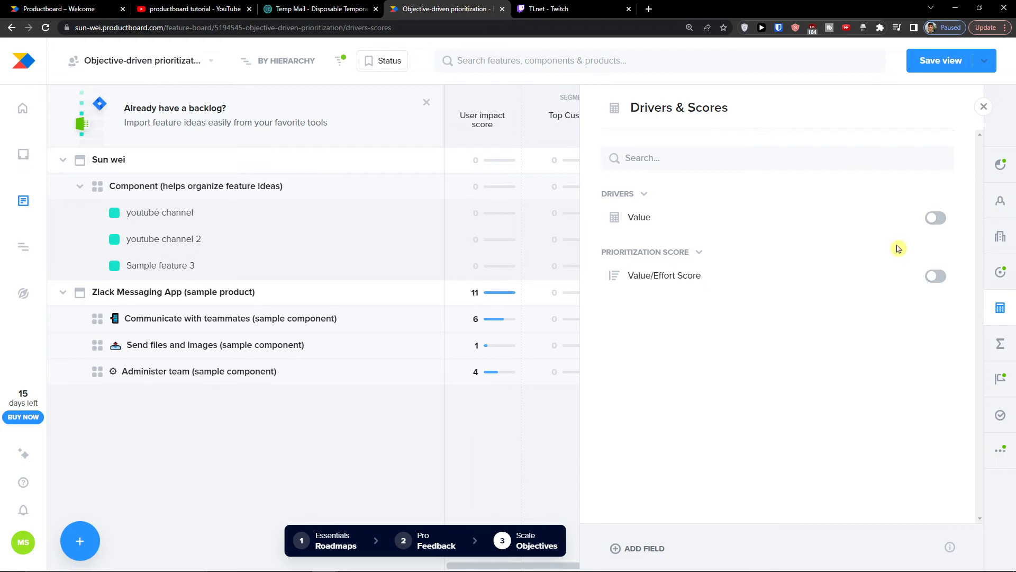
left_click(916, 282)
left_click(1000, 343)
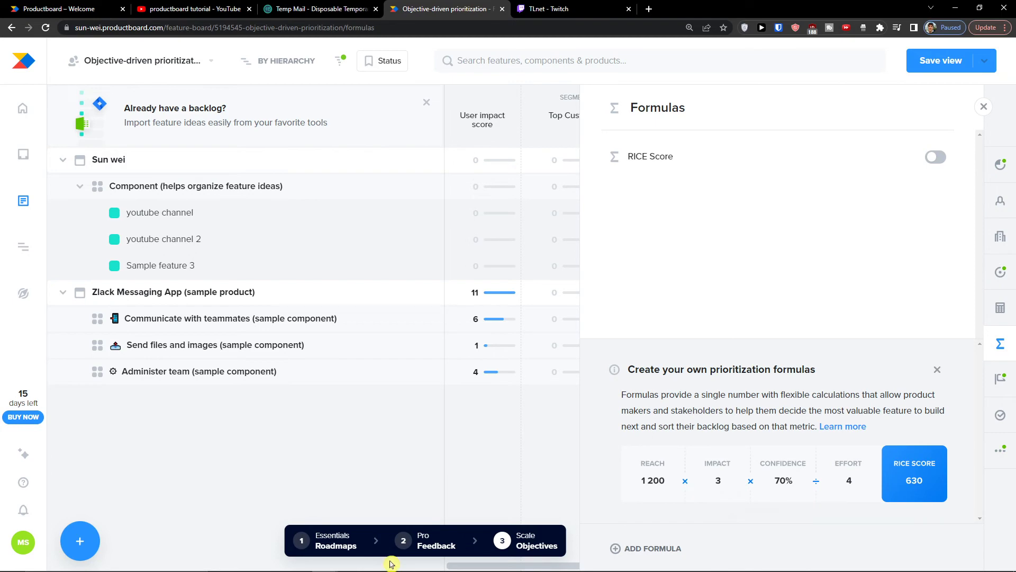
left_click(315, 537)
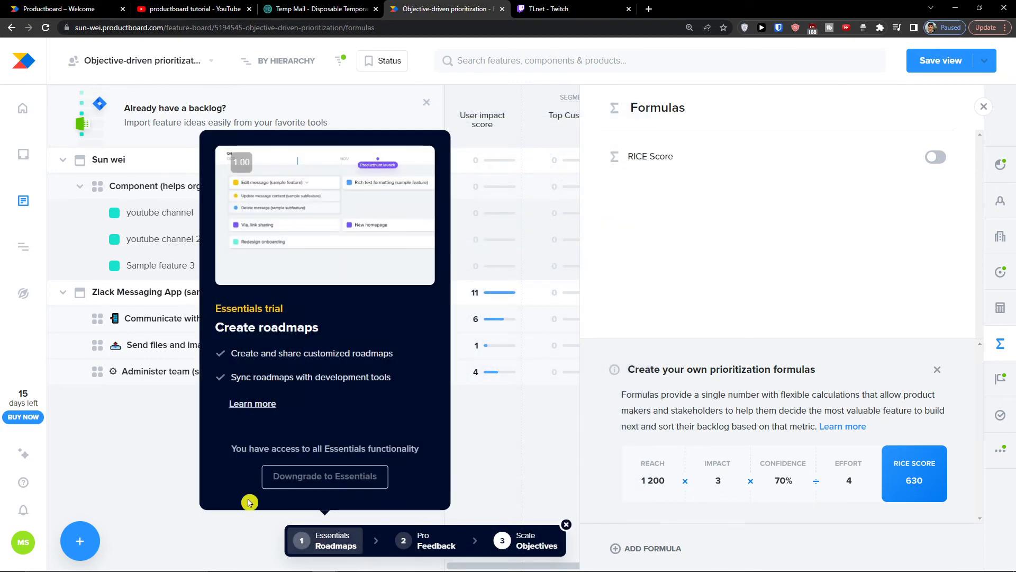
Step: Pass through Home and Insights and return to the feature board
left_click(23, 108)
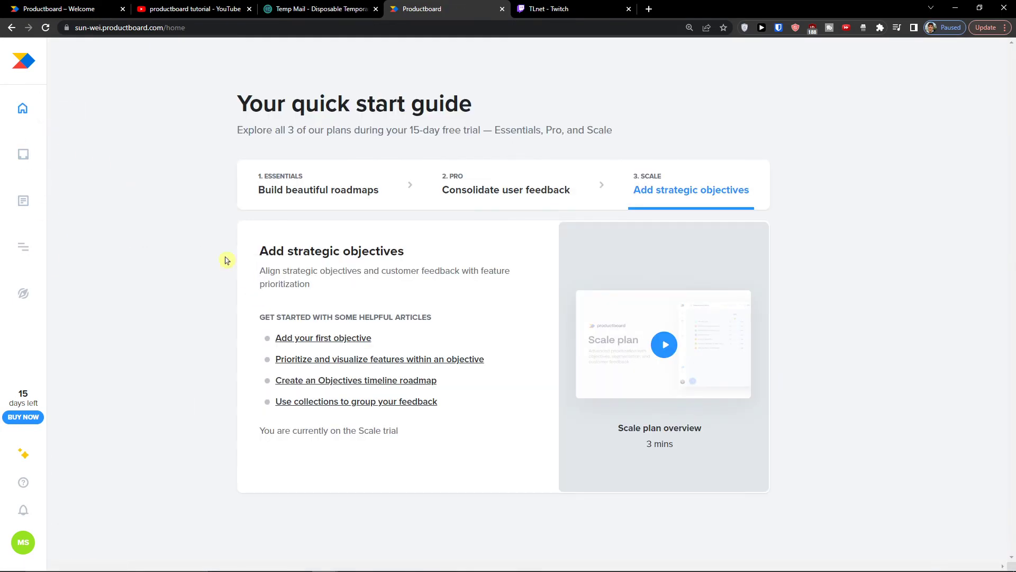
left_click(23, 154)
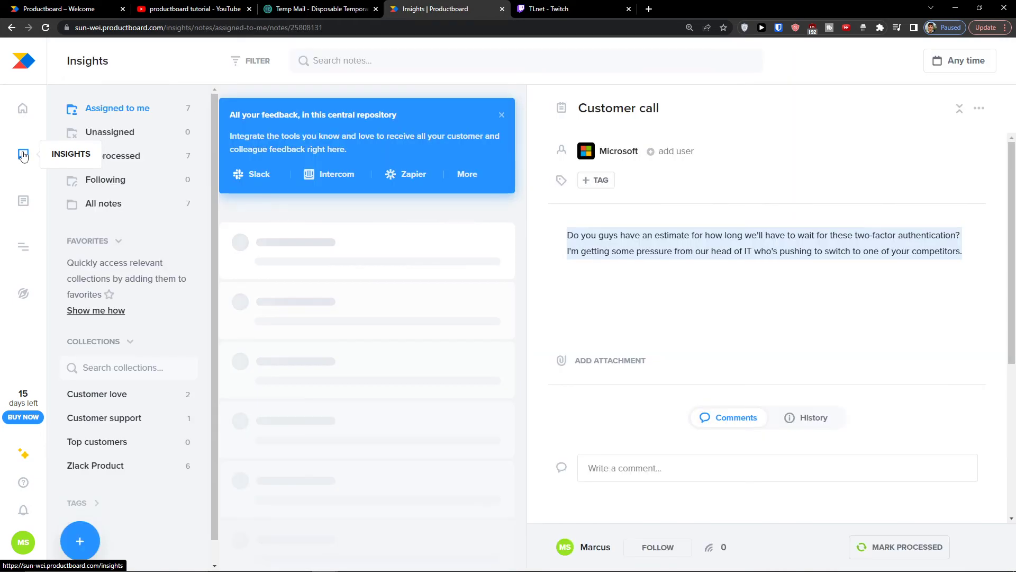
left_click(24, 110)
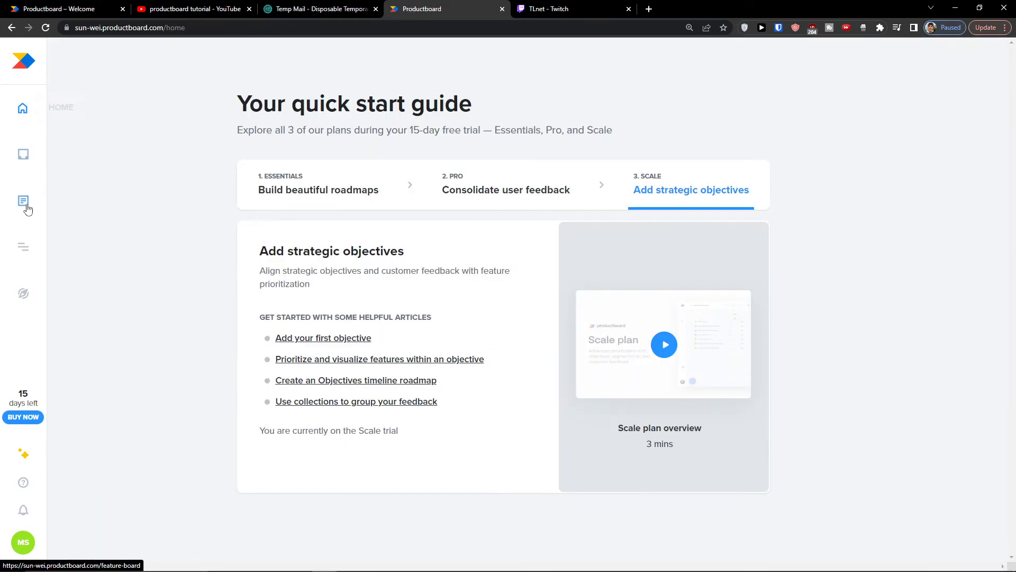
left_click(23, 200)
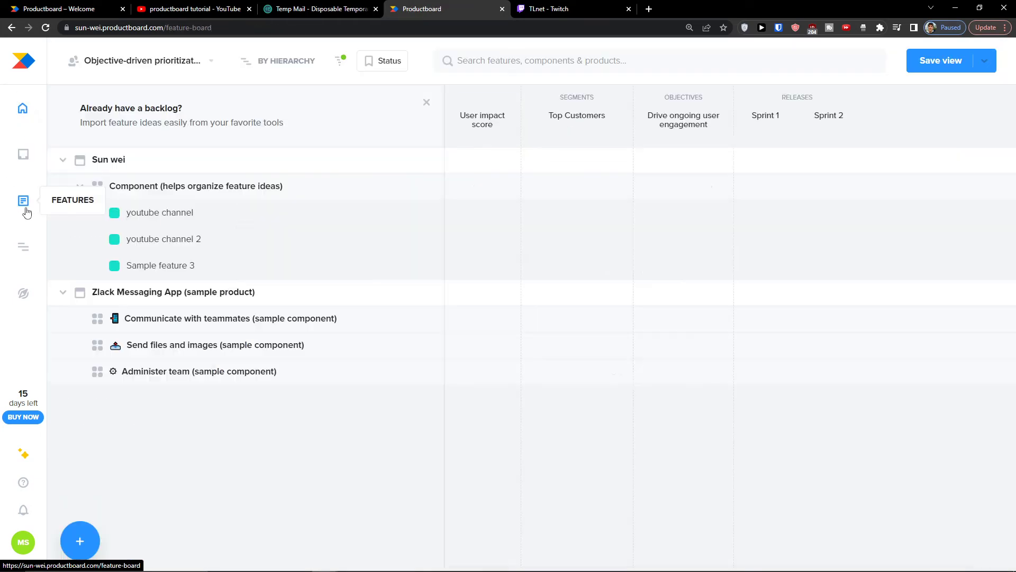
left_click(62, 160)
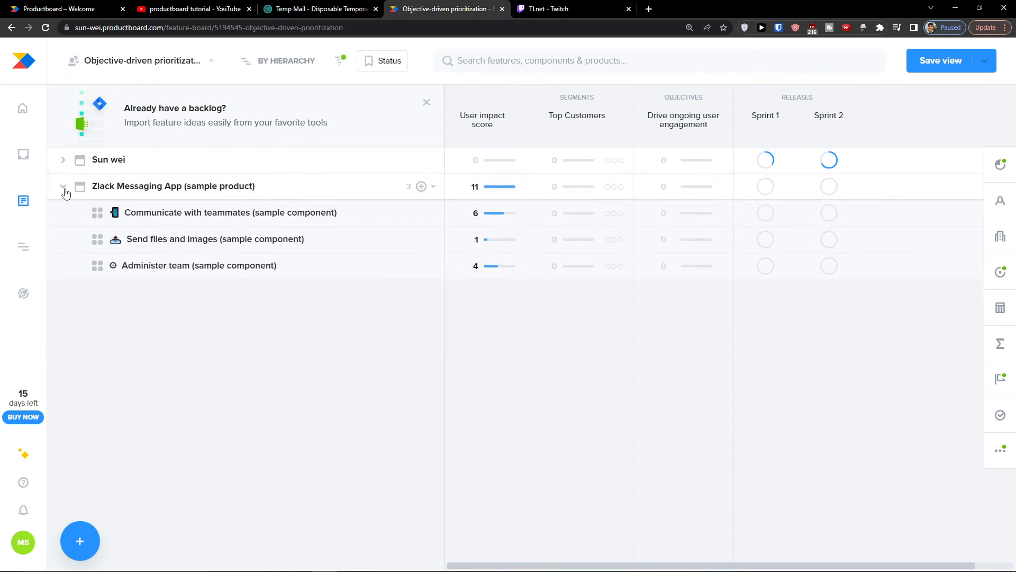
left_click(63, 187)
left_click(63, 160)
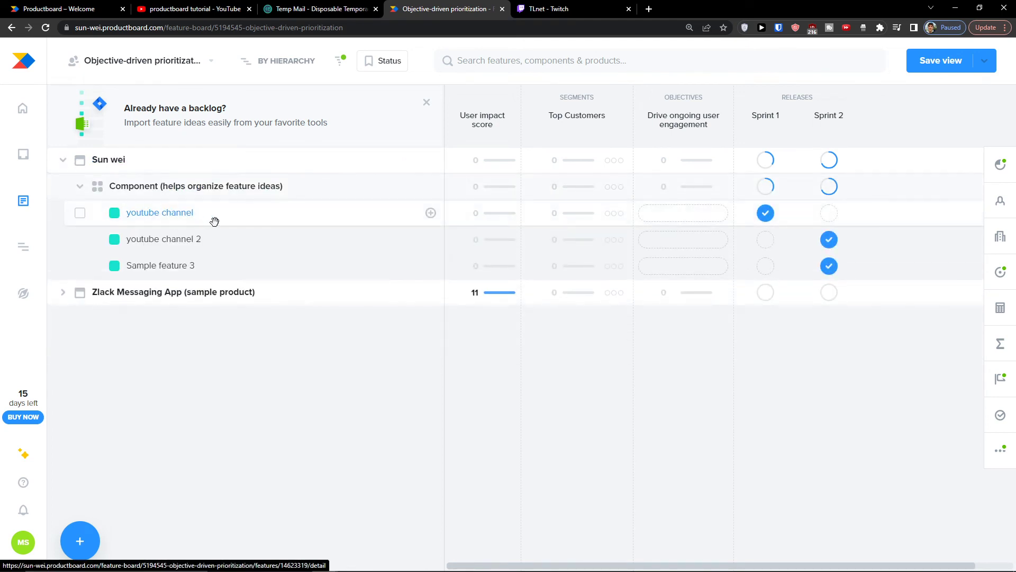
left_click(188, 216)
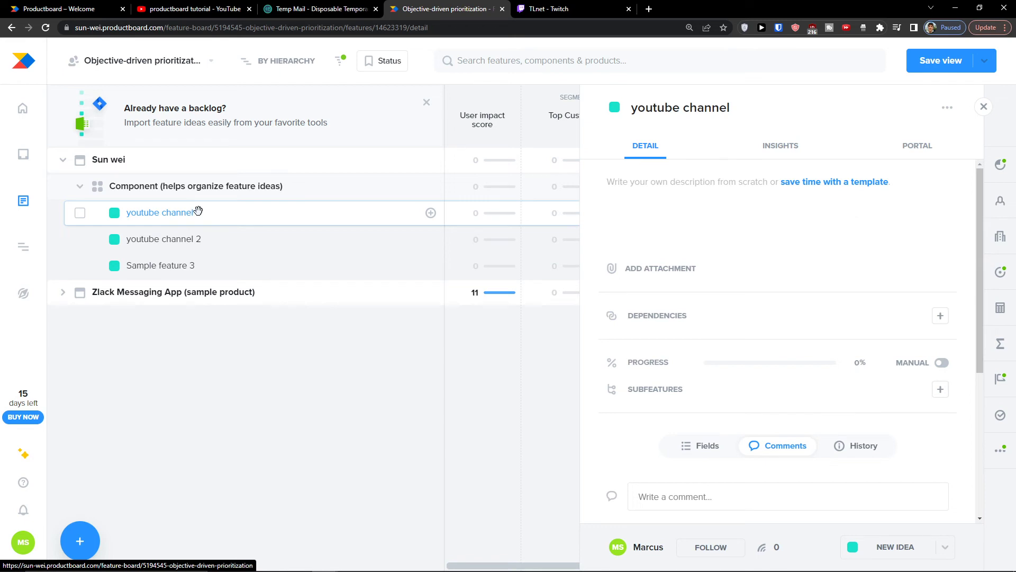
Step: Open the youtube channel feature's details, then add and remove an empty dependency
left_click(706, 186)
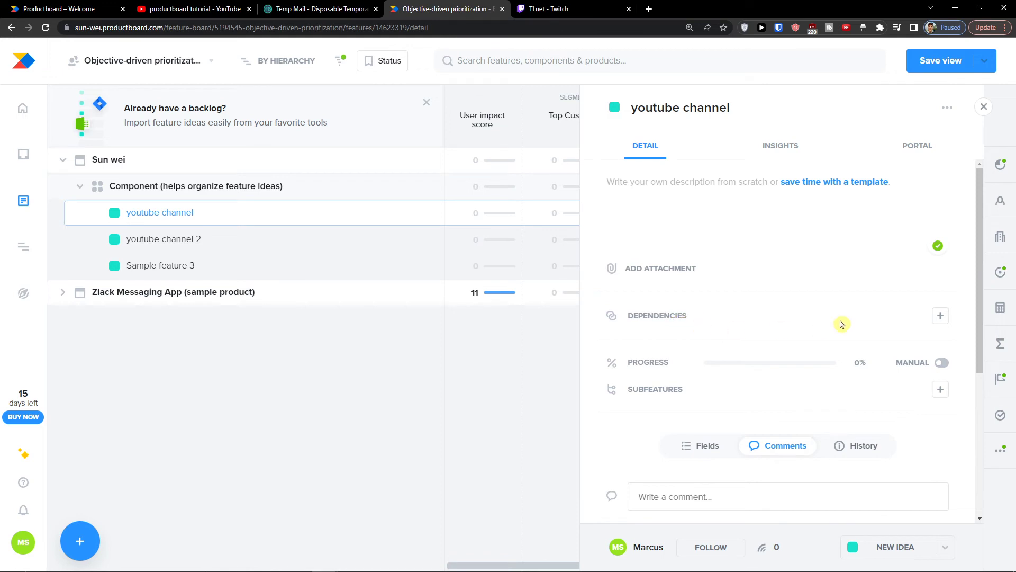
left_click(941, 316)
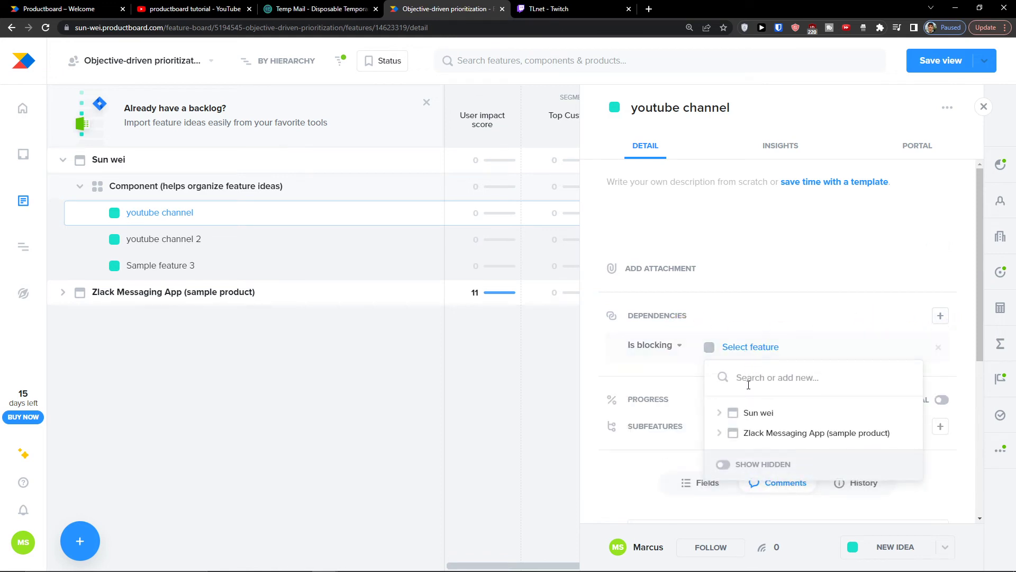
left_click(775, 335)
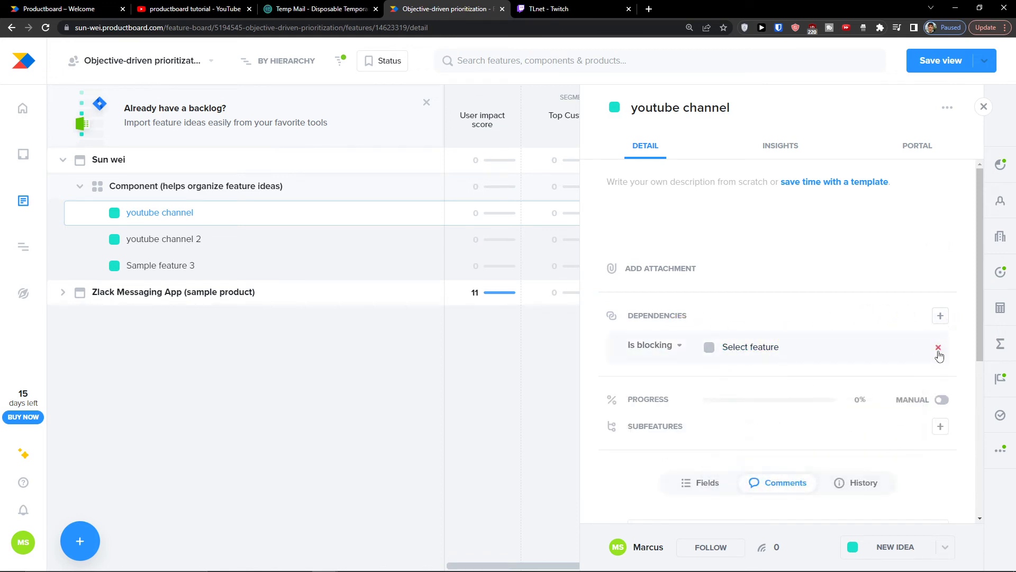
left_click(938, 348)
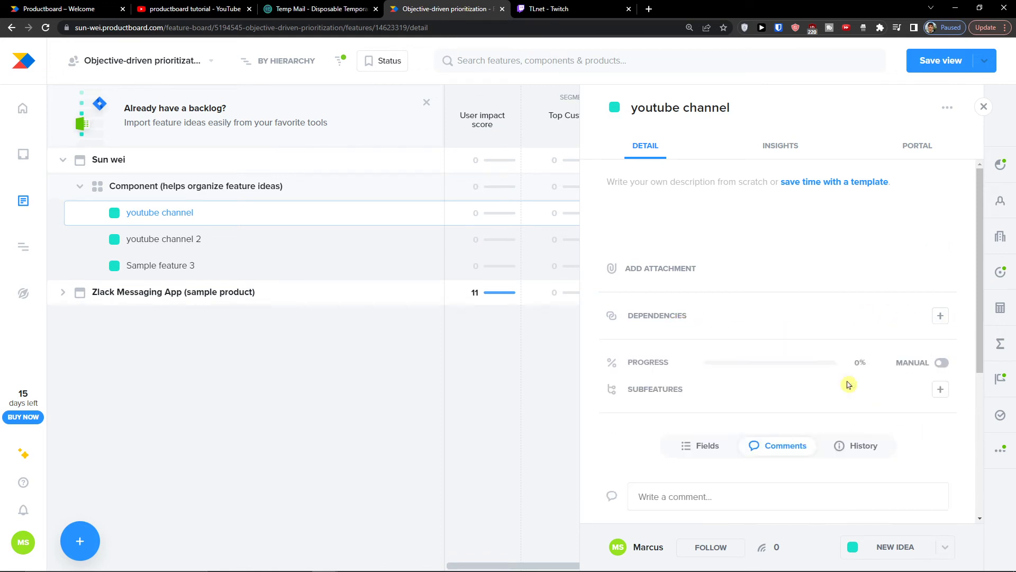
Step: Set youtube channel's progress manually to 30%, save the board view, and close the details
left_click(941, 362)
left_click_drag(706, 363, 744, 366)
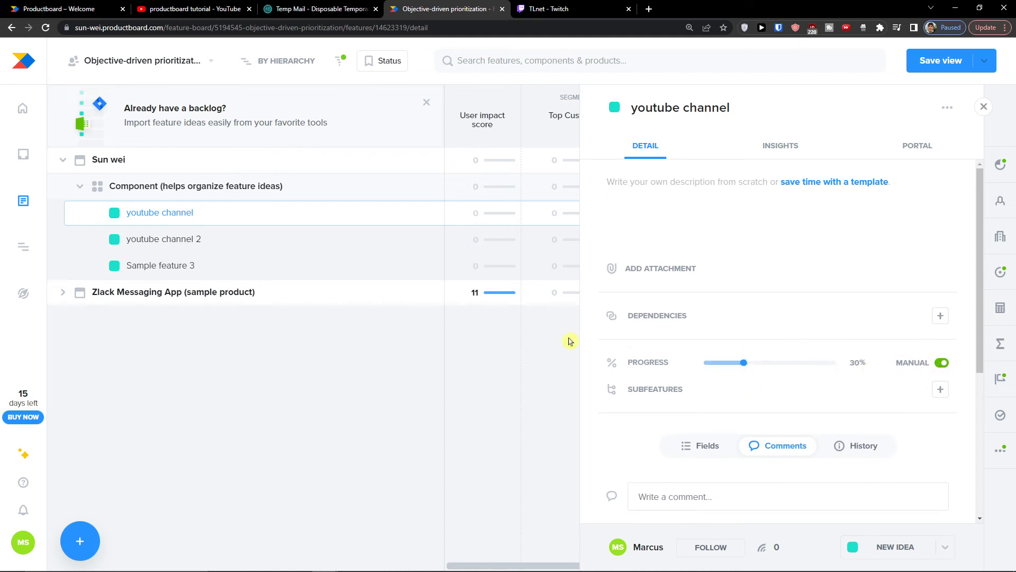
scroll(691, 422, "down", 4)
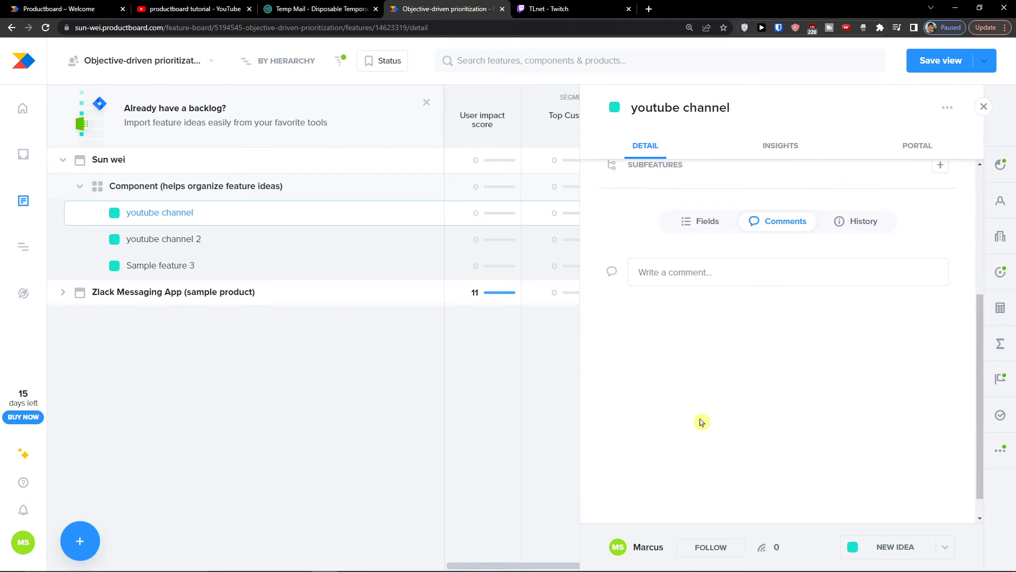
scroll(702, 421, "up", 4)
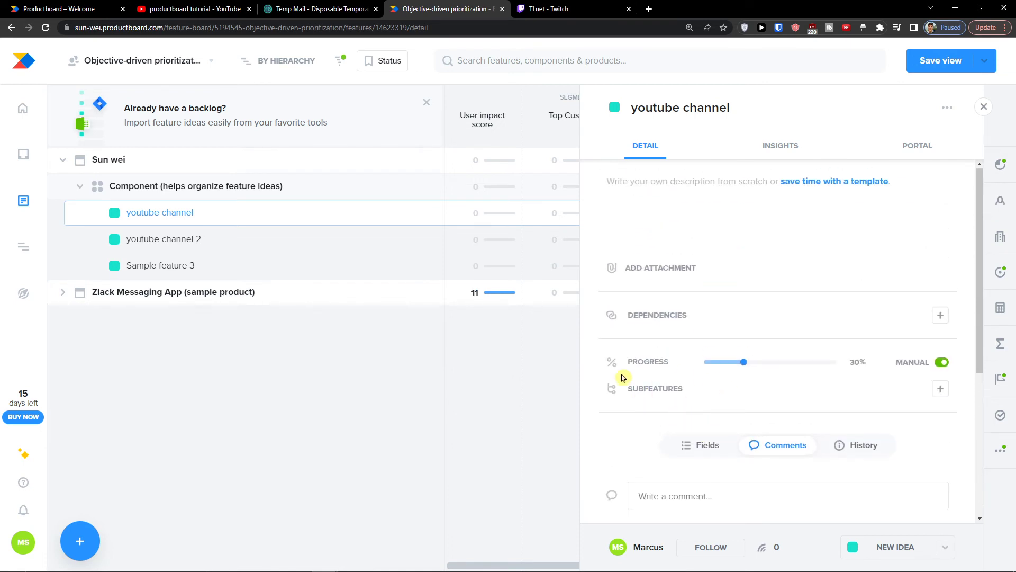
left_click(941, 60)
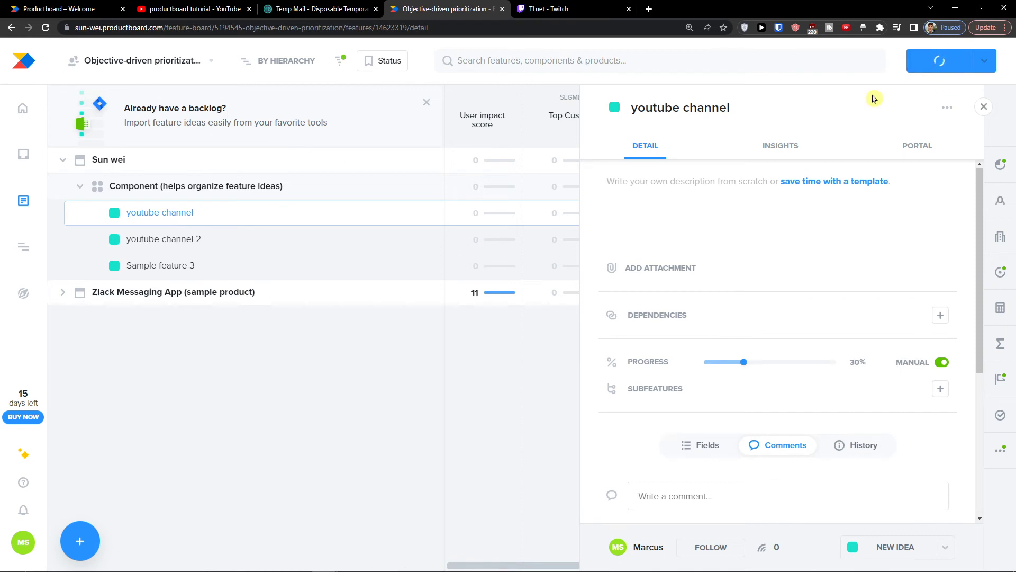
left_click(984, 107)
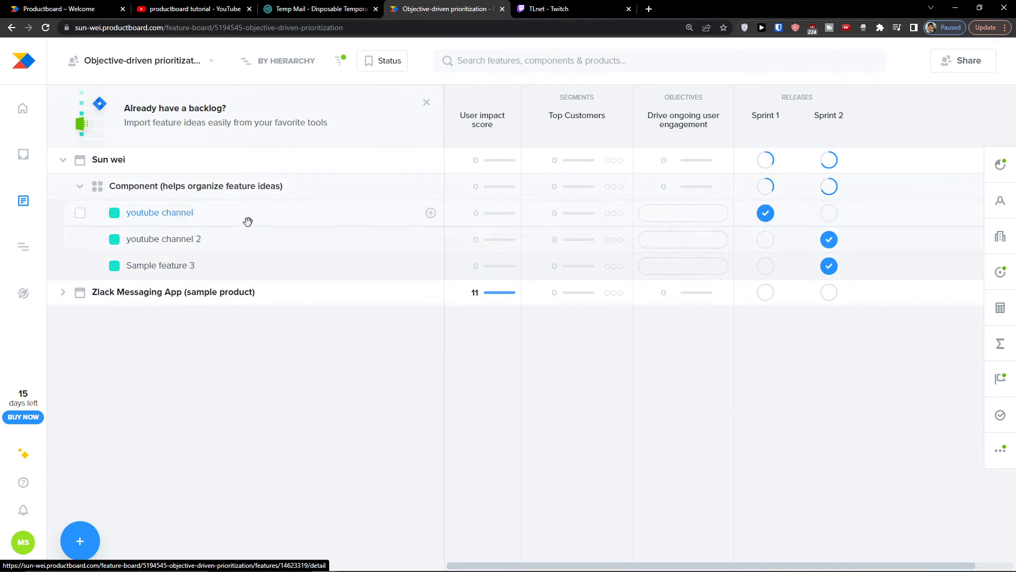
Step: Try the add-product and add-component options, then dismiss the component picker
mouse_move(83, 536)
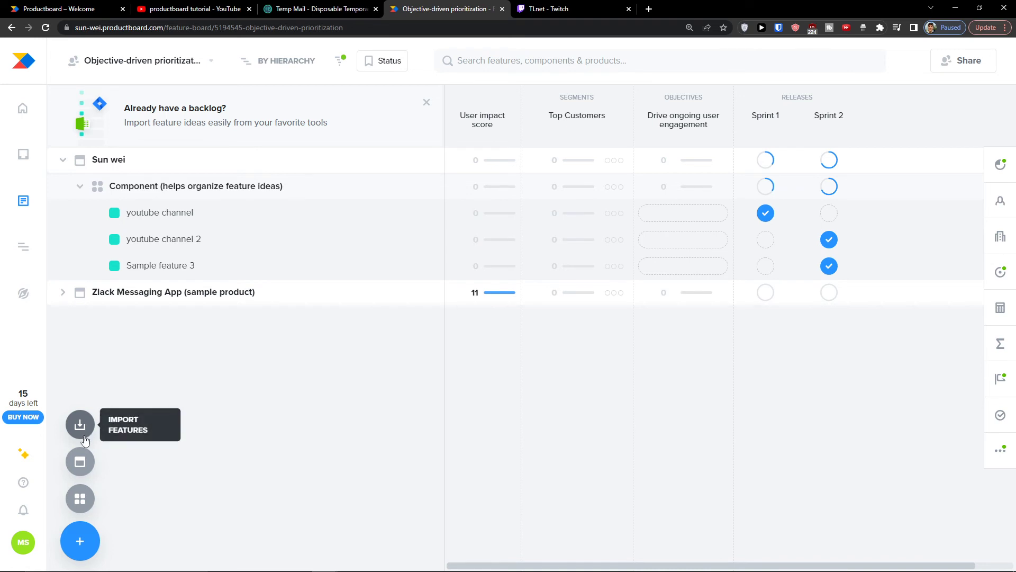
left_click(79, 461)
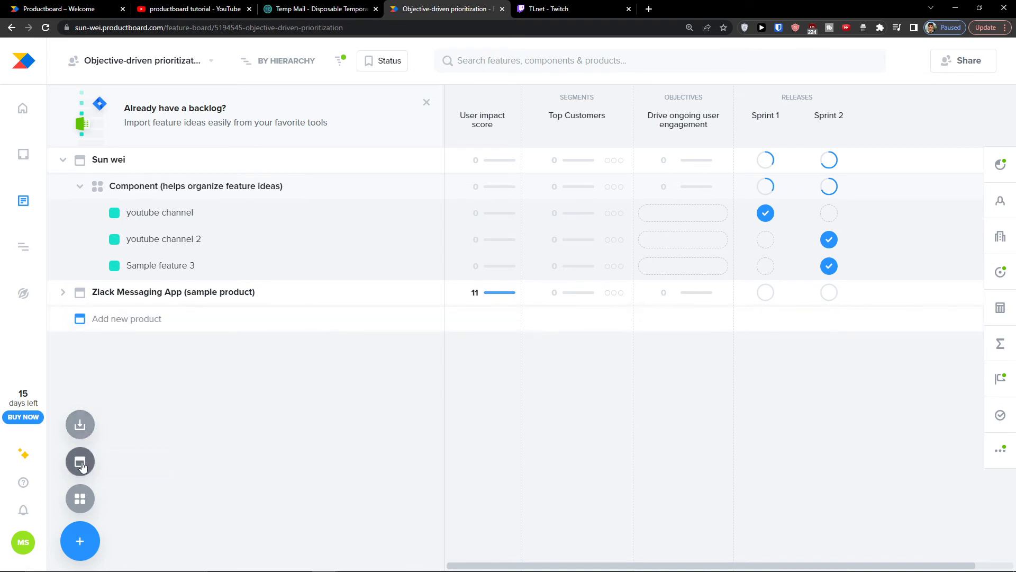
left_click(91, 499)
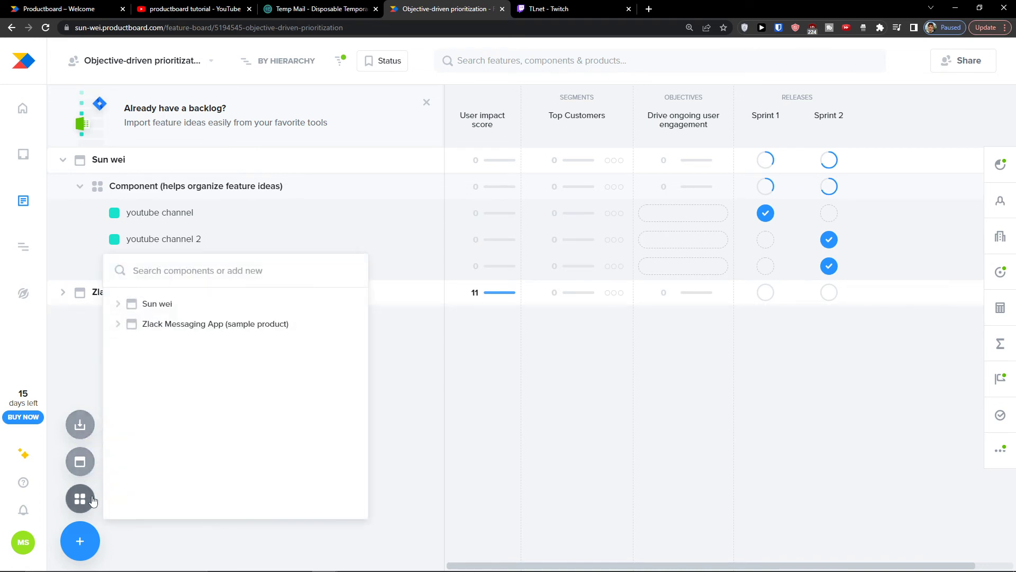
left_click(78, 542)
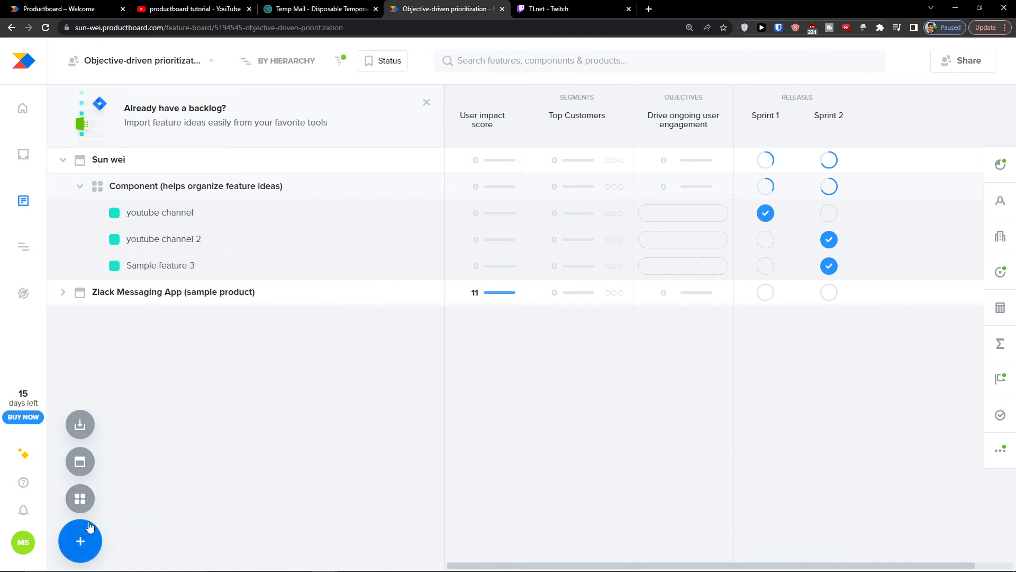
left_click(75, 552)
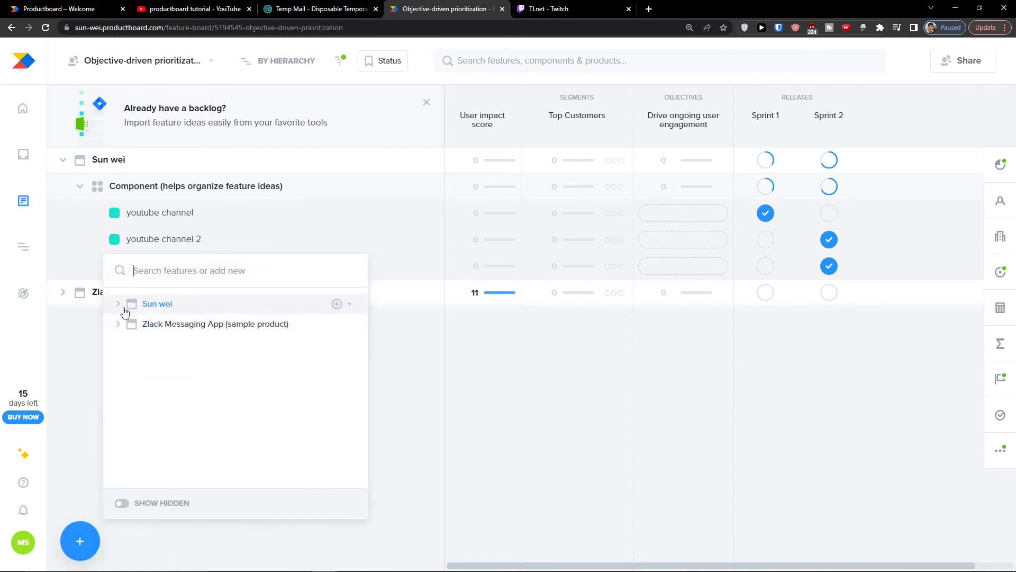
left_click(337, 304)
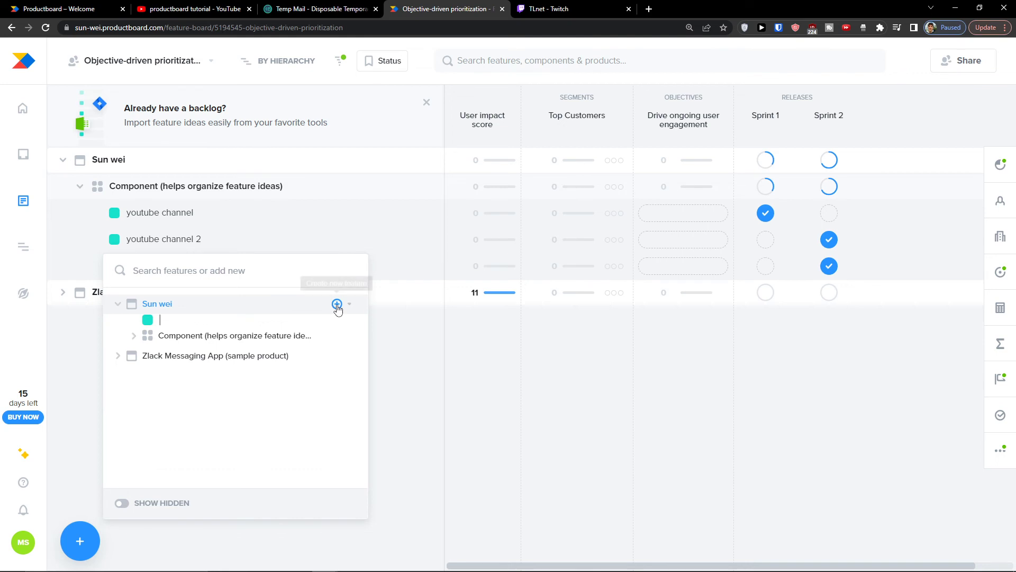
type("new featu")
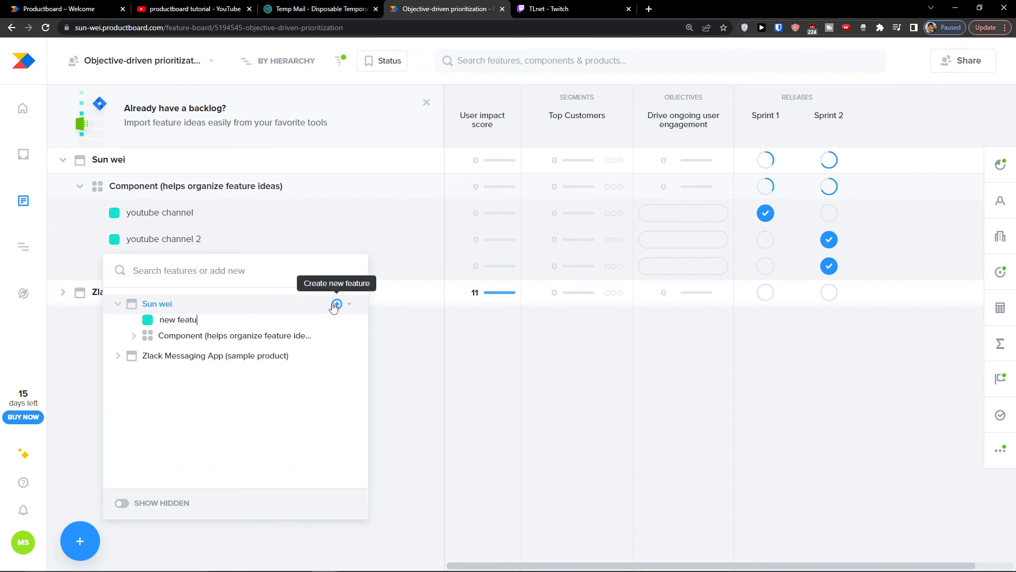
type("re")
key("Return")
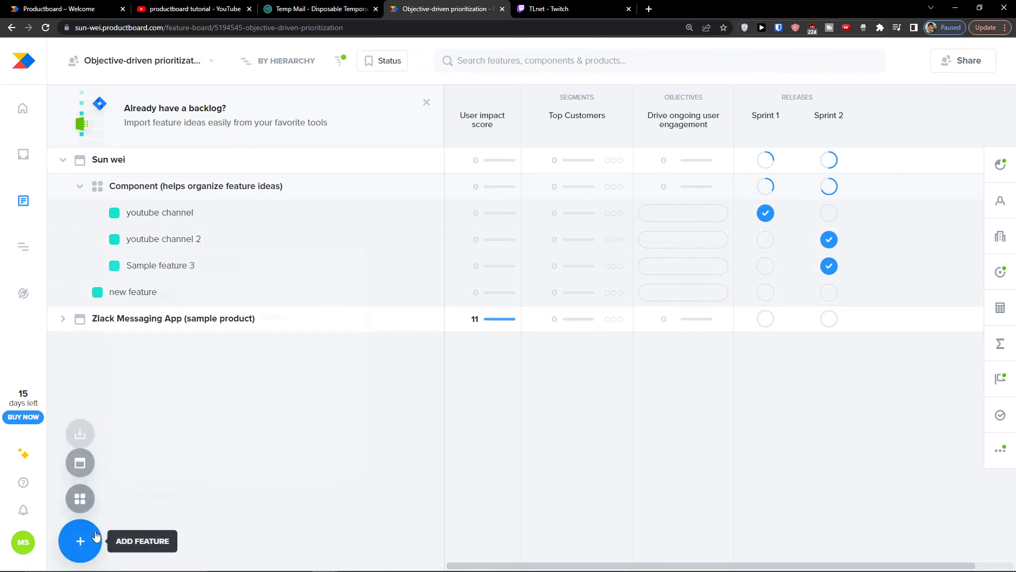
left_click(96, 536)
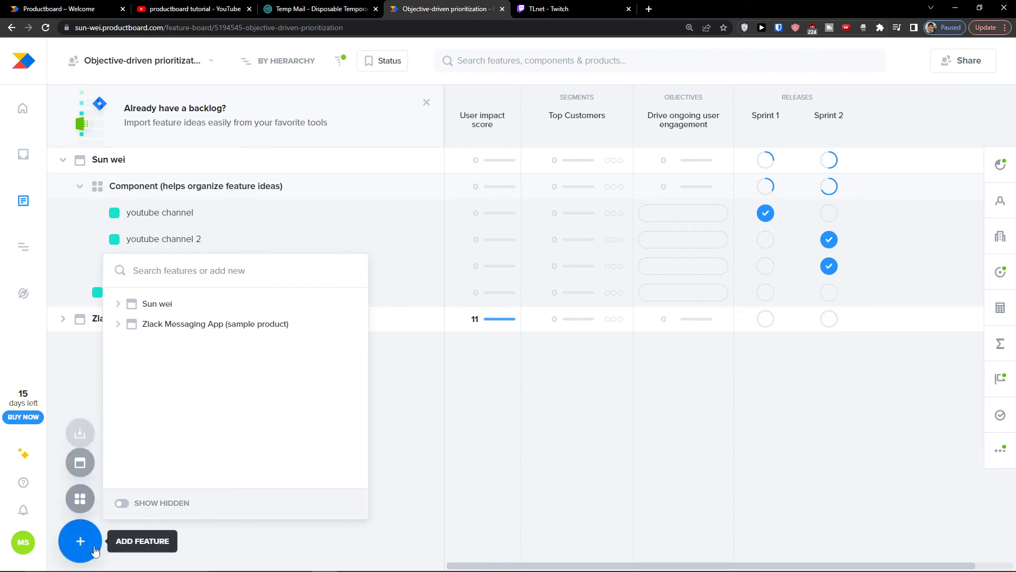
Step: Create a product named 'new product' on the board below Zlack Messaging App
left_click(69, 465)
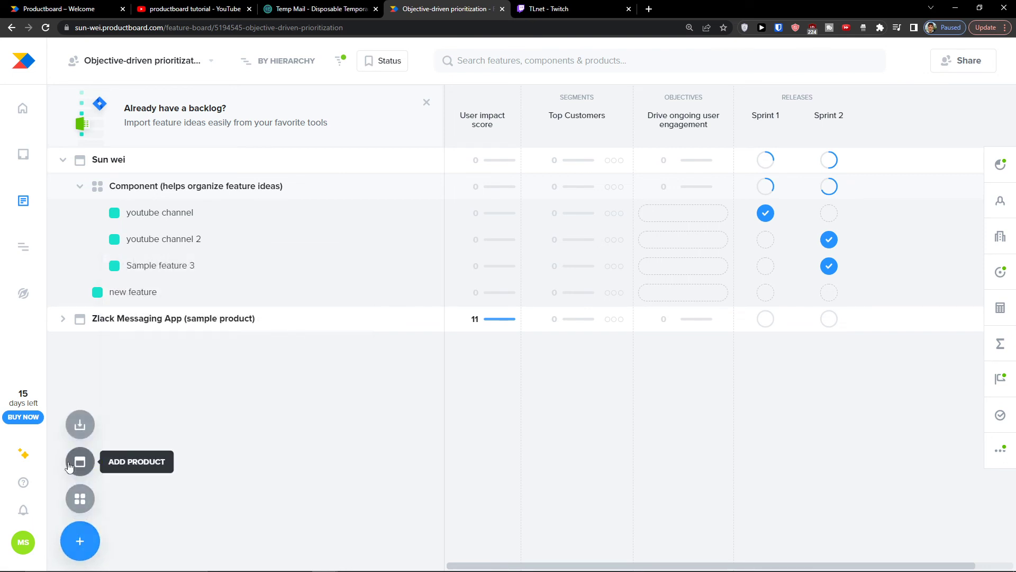
left_click(69, 466)
type("new pr")
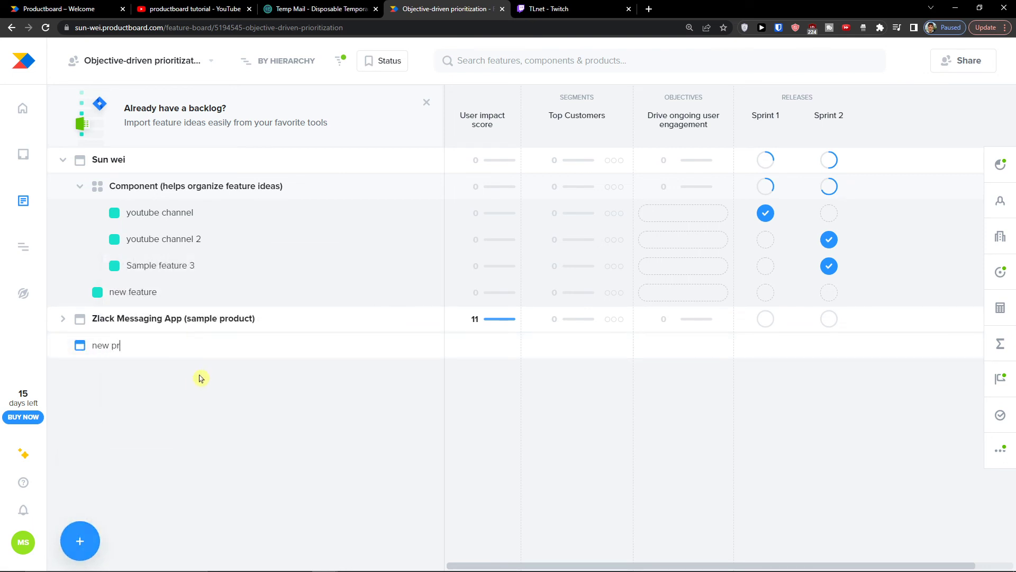
type("oduct")
key("Return")
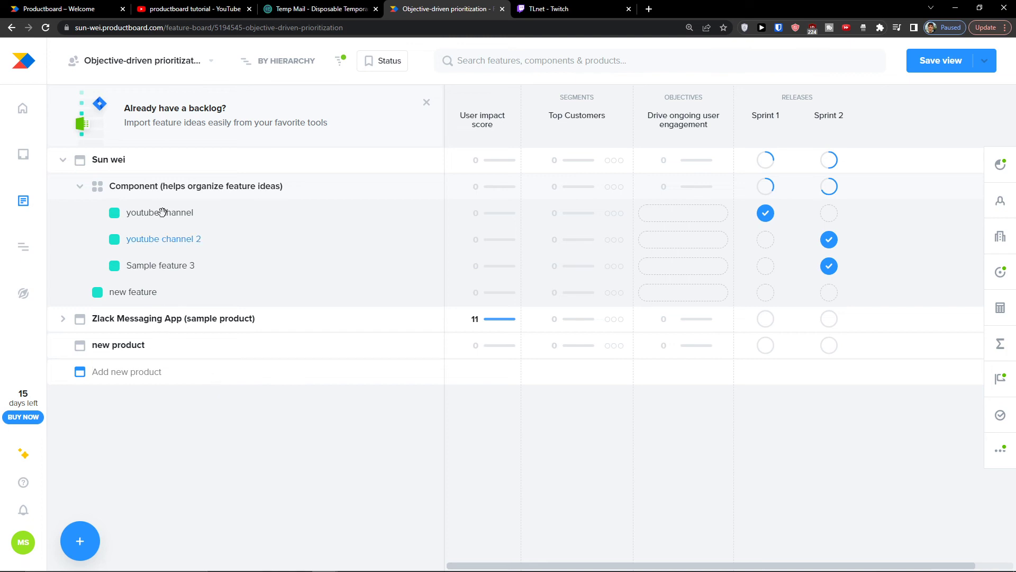
left_click(34, 248)
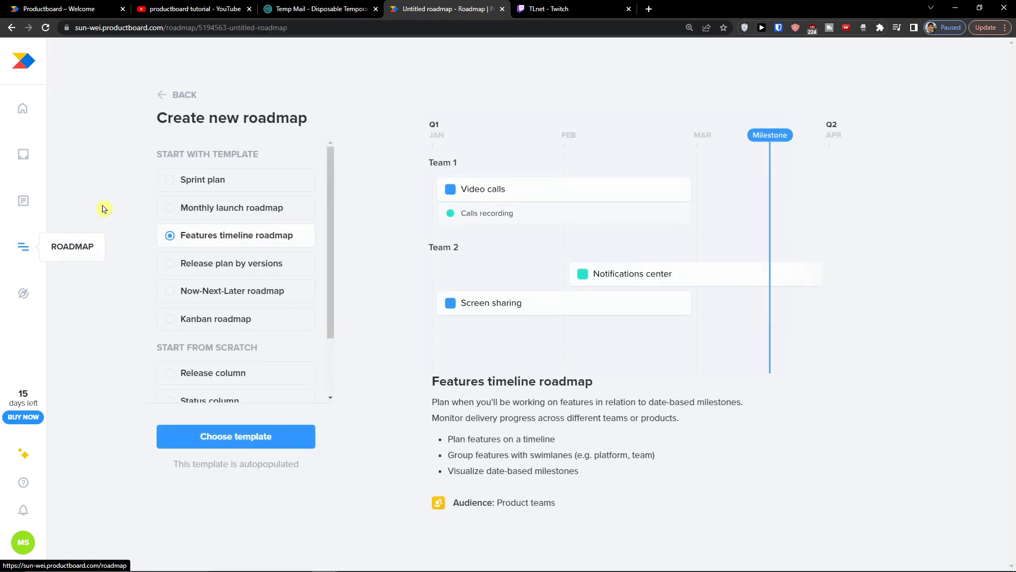
Step: Leave the template chooser and switch to the Kanban roadmap (sample)
left_click(162, 96)
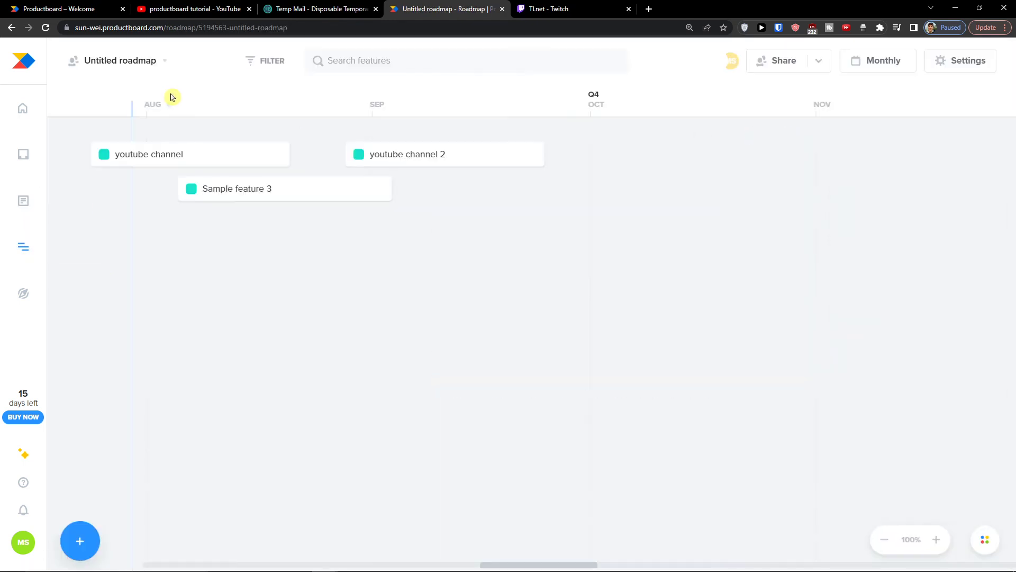
left_click(137, 73)
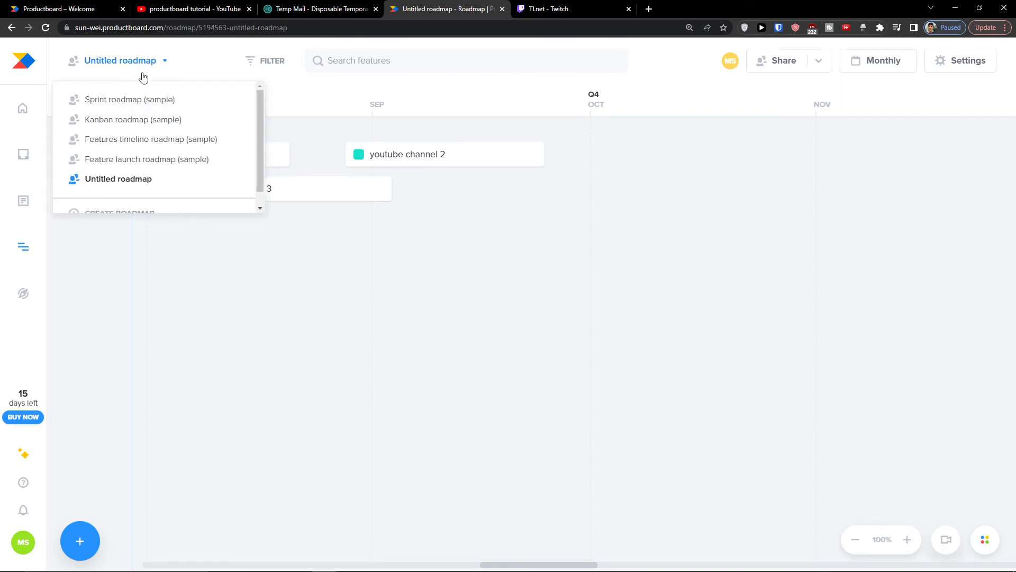
left_click(129, 100)
left_click(125, 63)
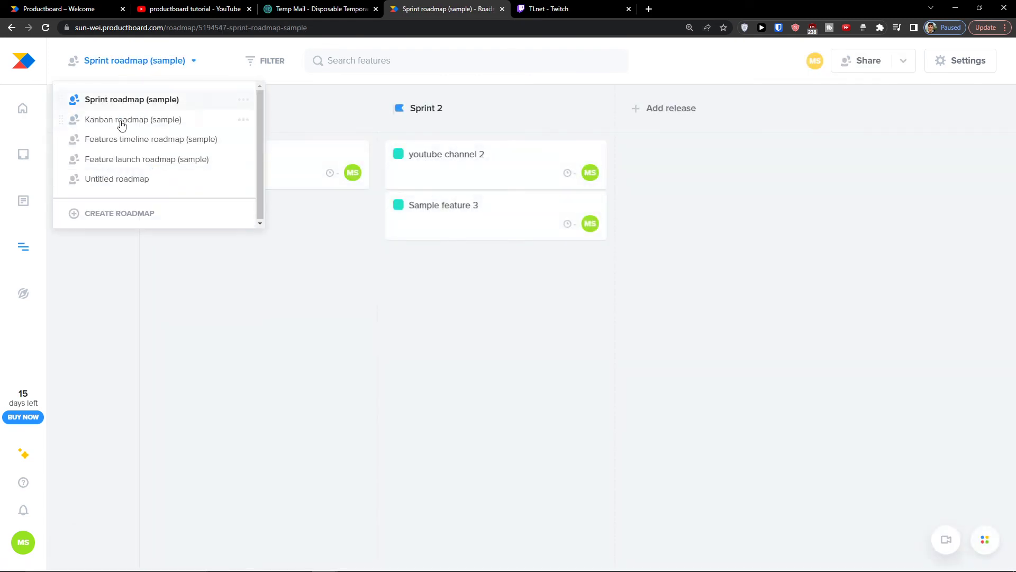
left_click(123, 119)
Step: Drag the youtube channel card from New idea into the Released column
left_click_drag(244, 161, 894, 162)
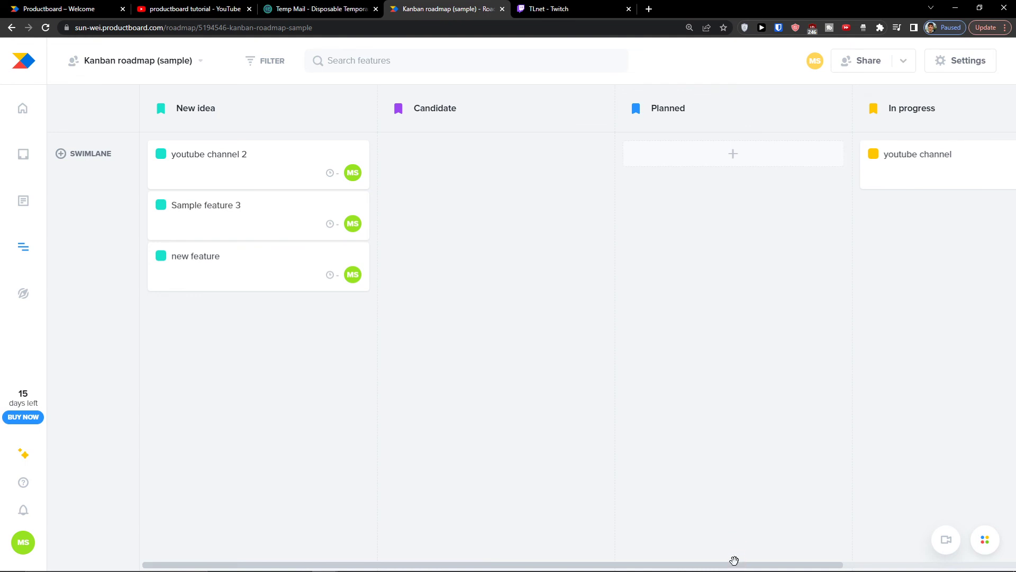
left_click_drag(734, 560, 919, 560)
left_click_drag(720, 139, 776, 168)
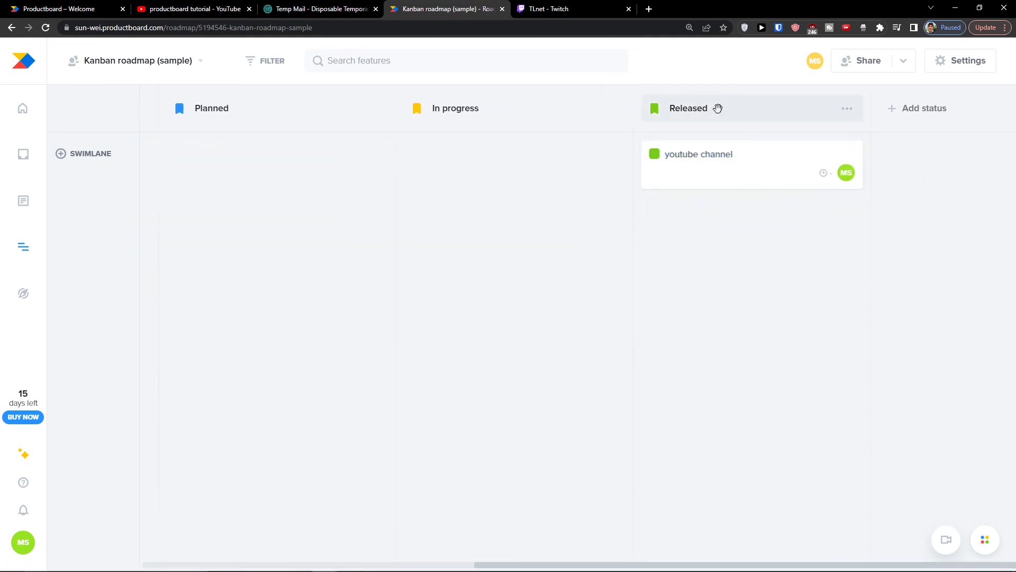
Step: Open the roadmap settings and review the swimlane grouping options without changing them
left_click(847, 109)
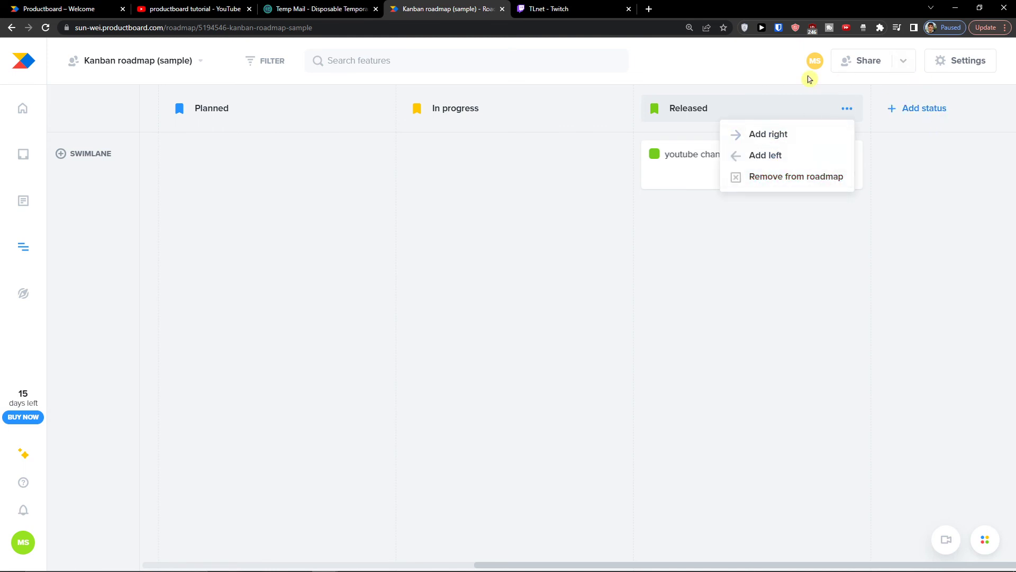
left_click(951, 59)
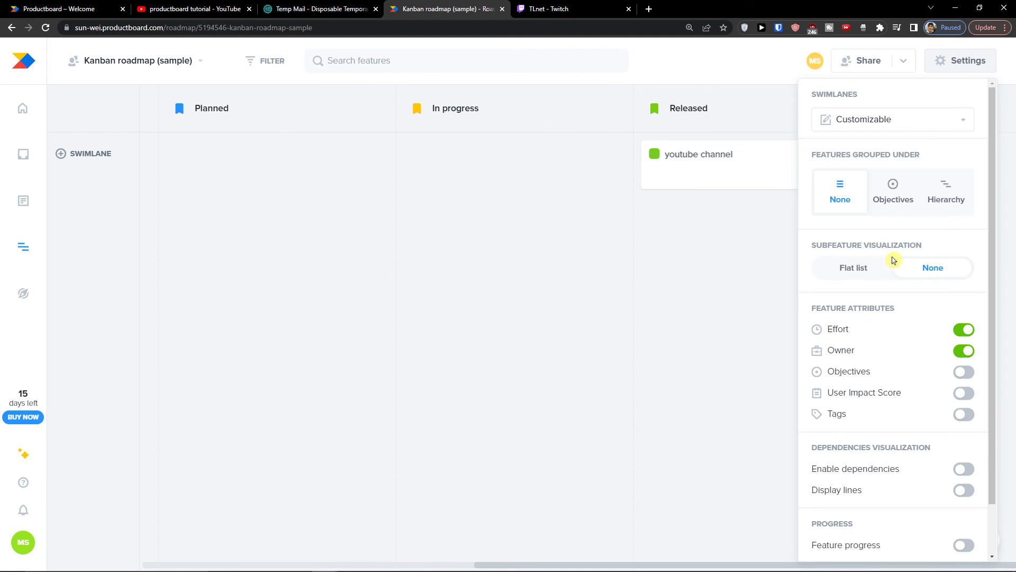
scroll(893, 259, "down", 1)
scroll(863, 222, "up", 1)
left_click(869, 121)
left_click(868, 121)
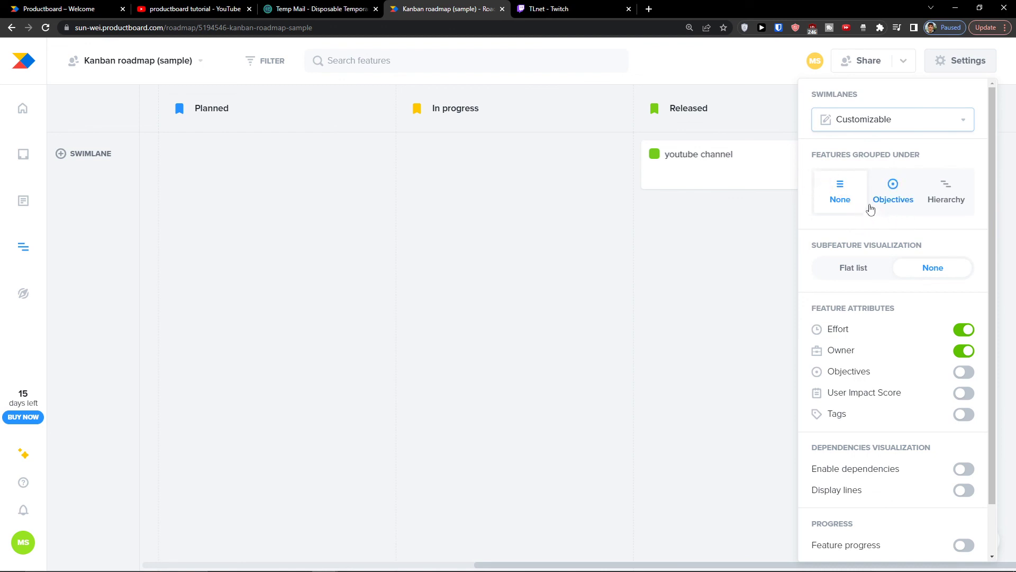
Step: Switch on Feature progress so cards show percentages, then close the settings
scroll(856, 256, "down", 1)
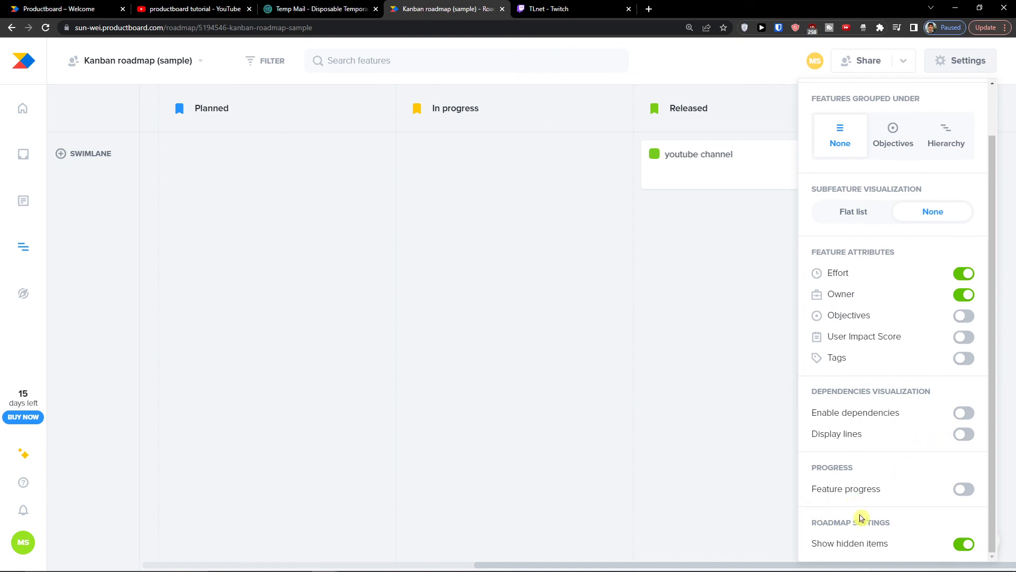
left_click(973, 490)
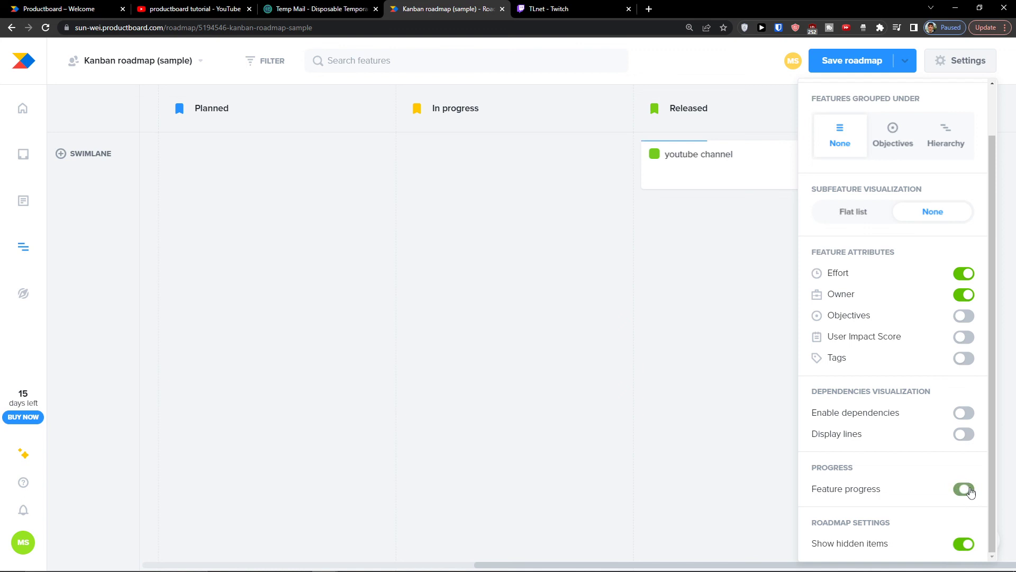
left_click(972, 491)
left_click(970, 492)
left_click(718, 441)
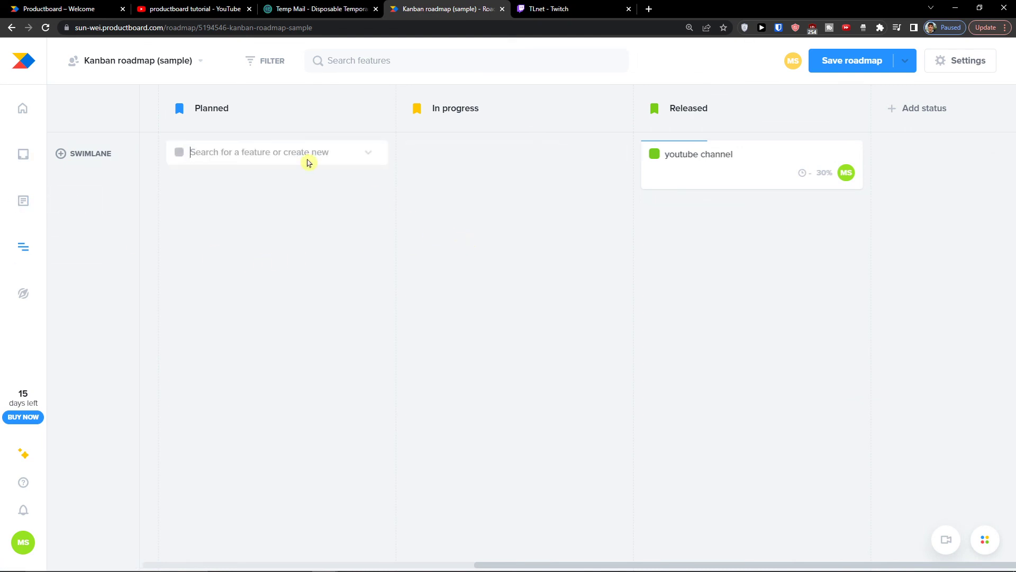
Step: Add 'new feature' as a card in the Planned column and scroll the board back left
type("new")
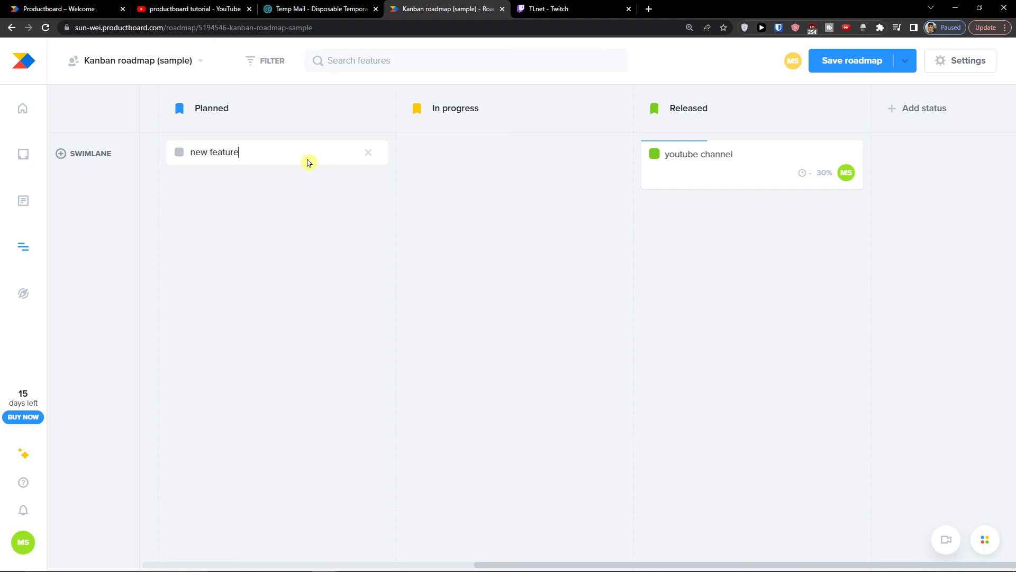
type(" feature")
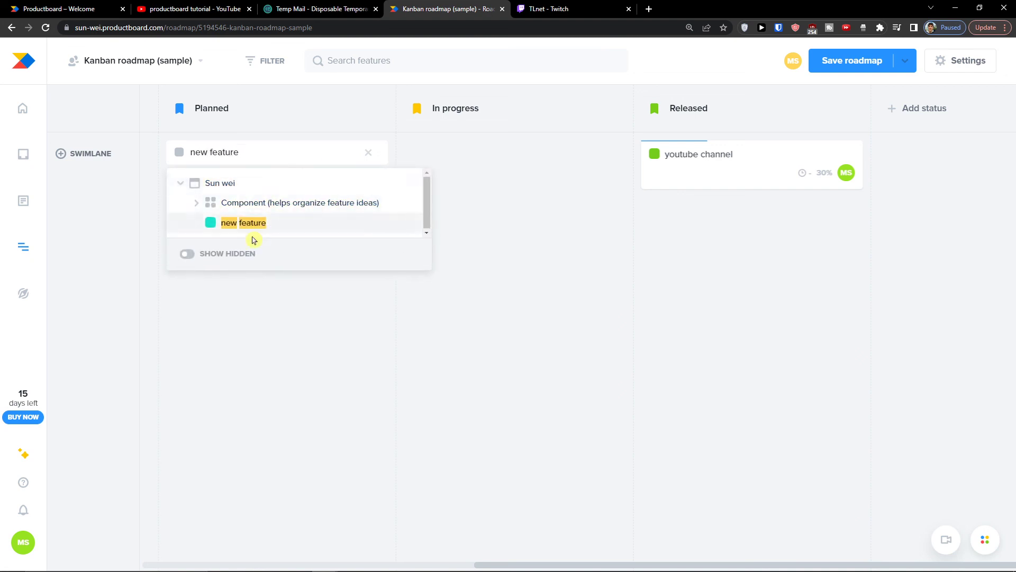
left_click(230, 205)
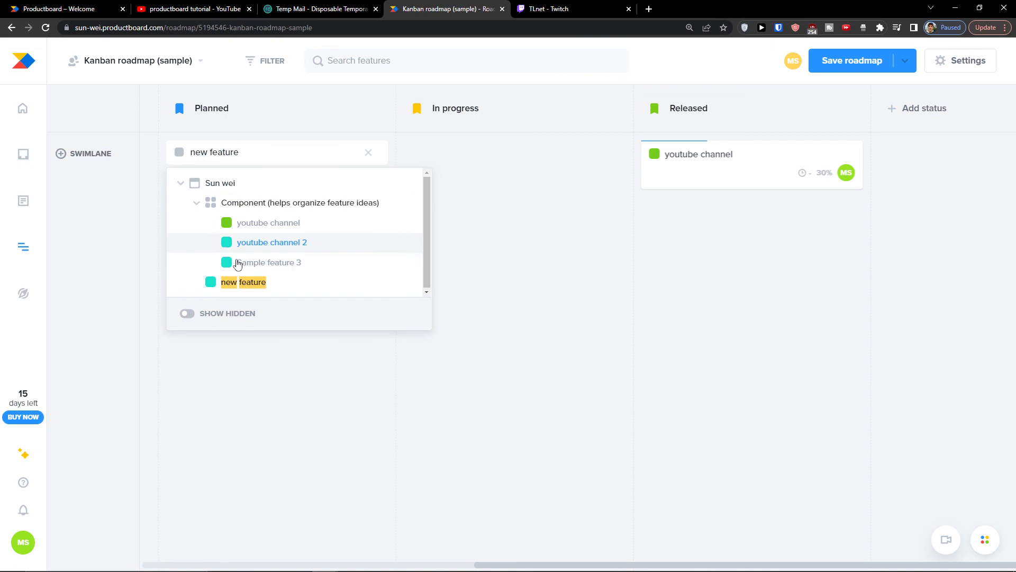
left_click(237, 282)
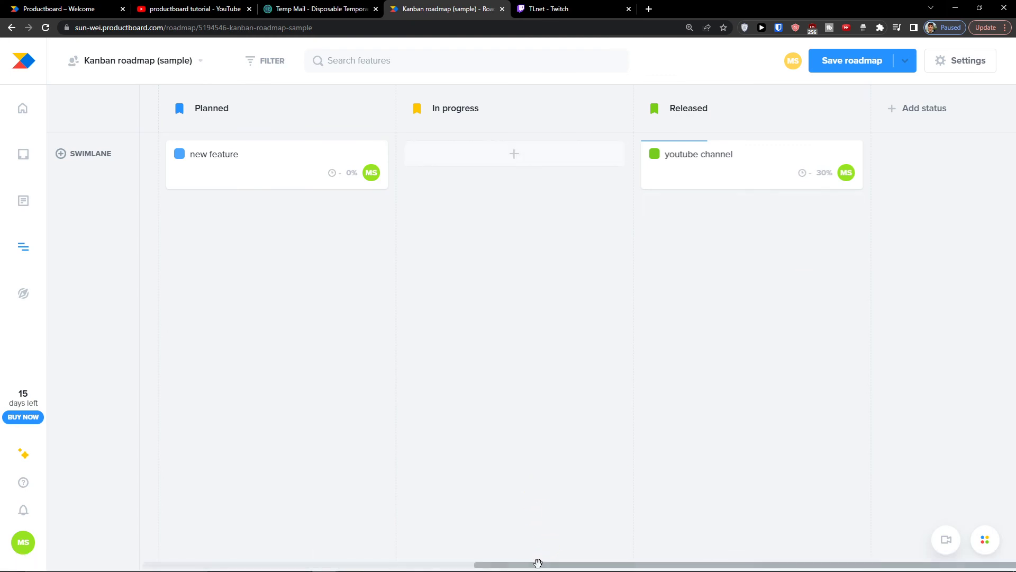
left_click_drag(539, 564, 112, 569)
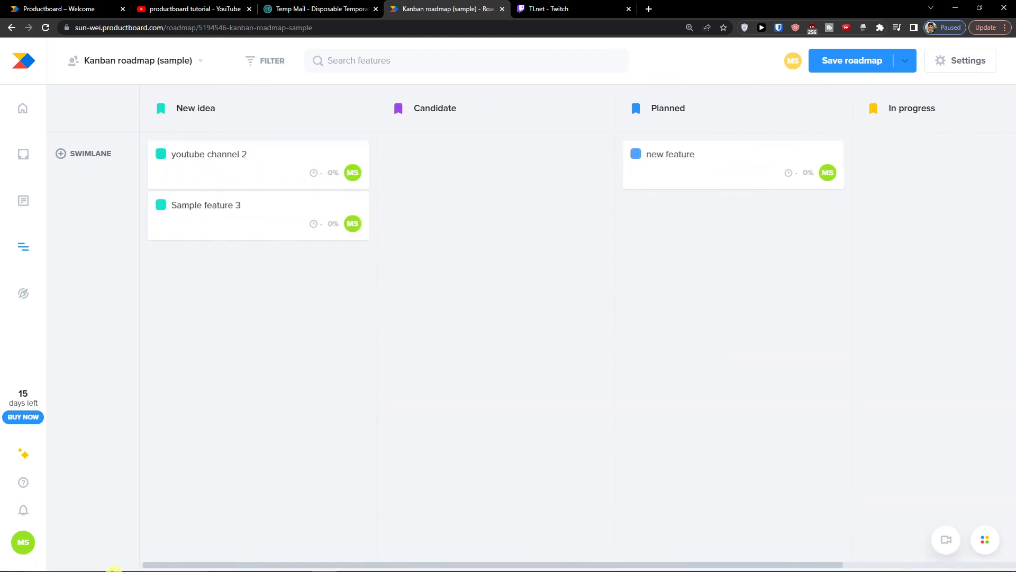